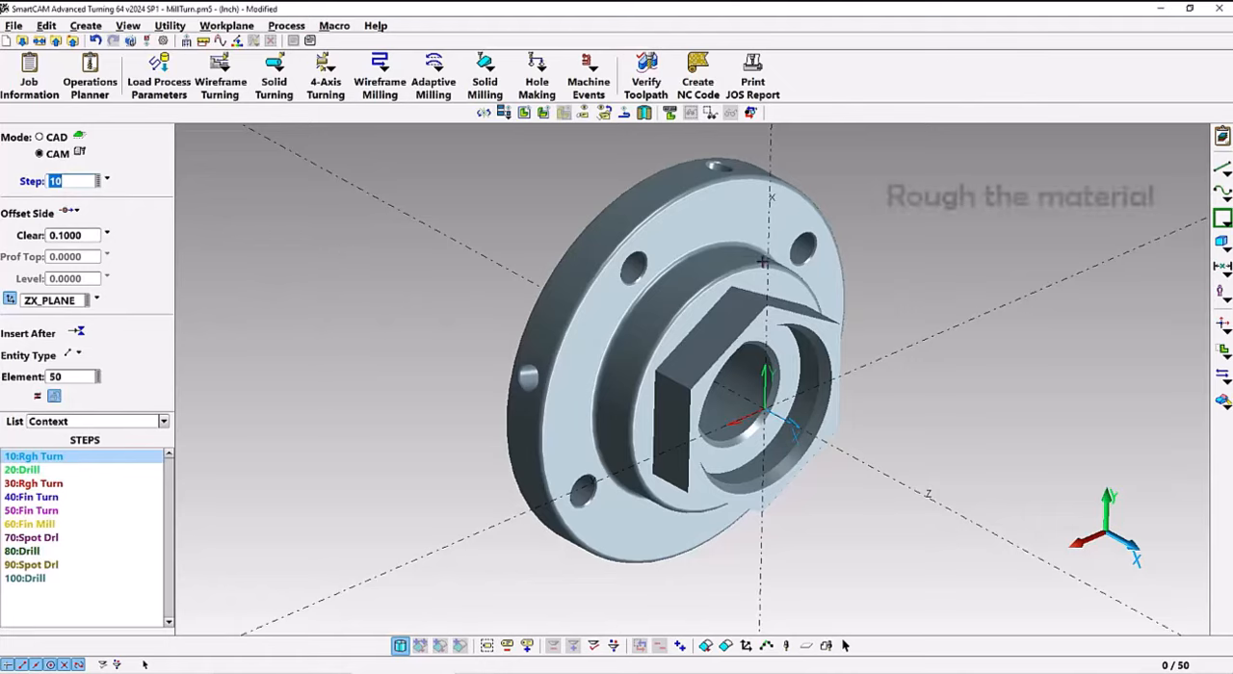
Show the raw stock in the toolpath verification, inspect it around the part, and close the verification
left_click(647, 75)
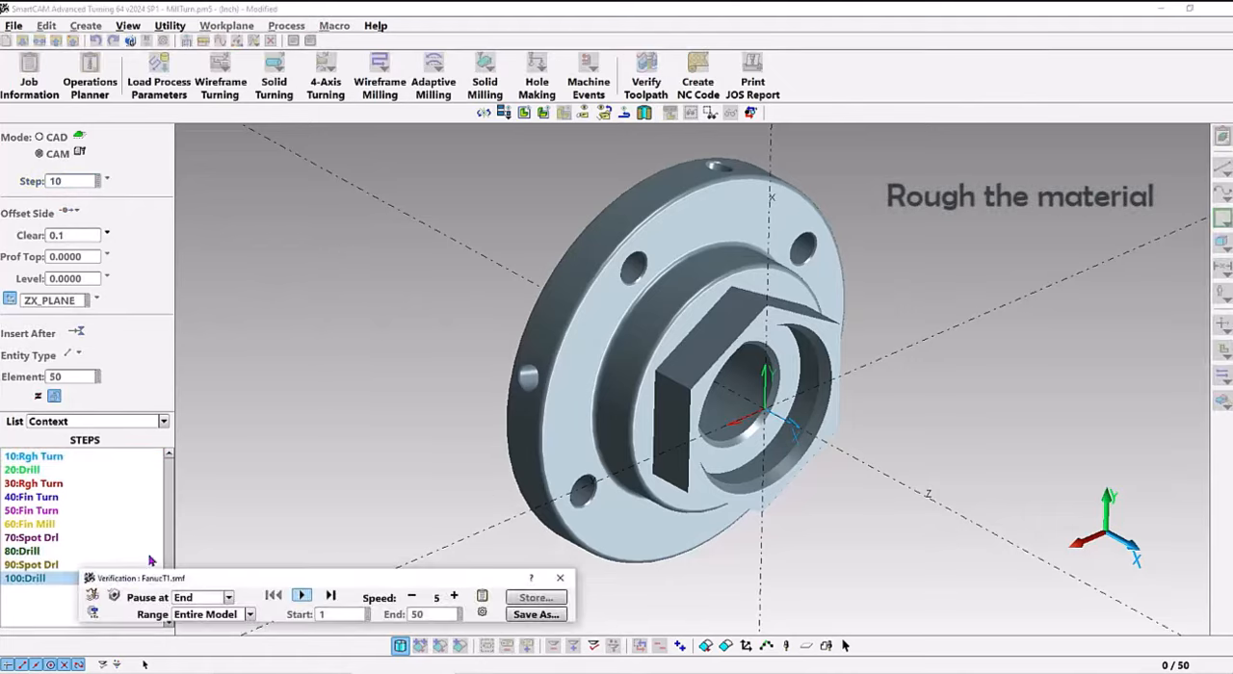
left_click(93, 596)
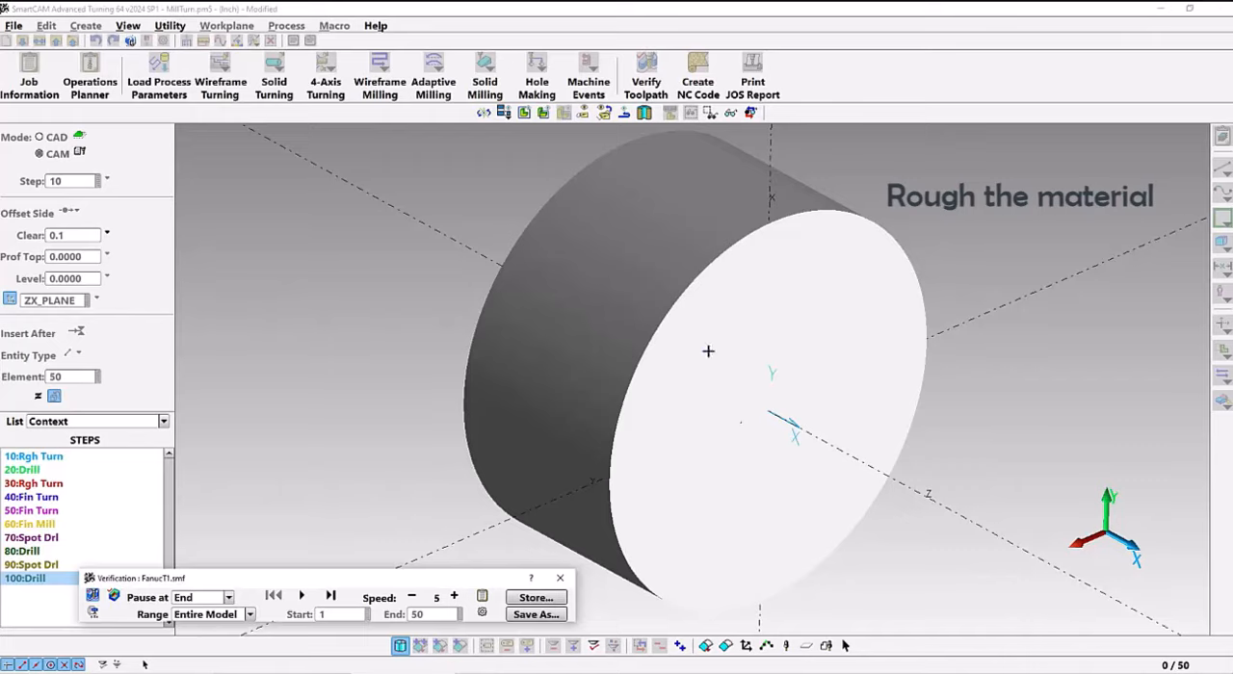
middle_click_drag(734, 327, 797, 344)
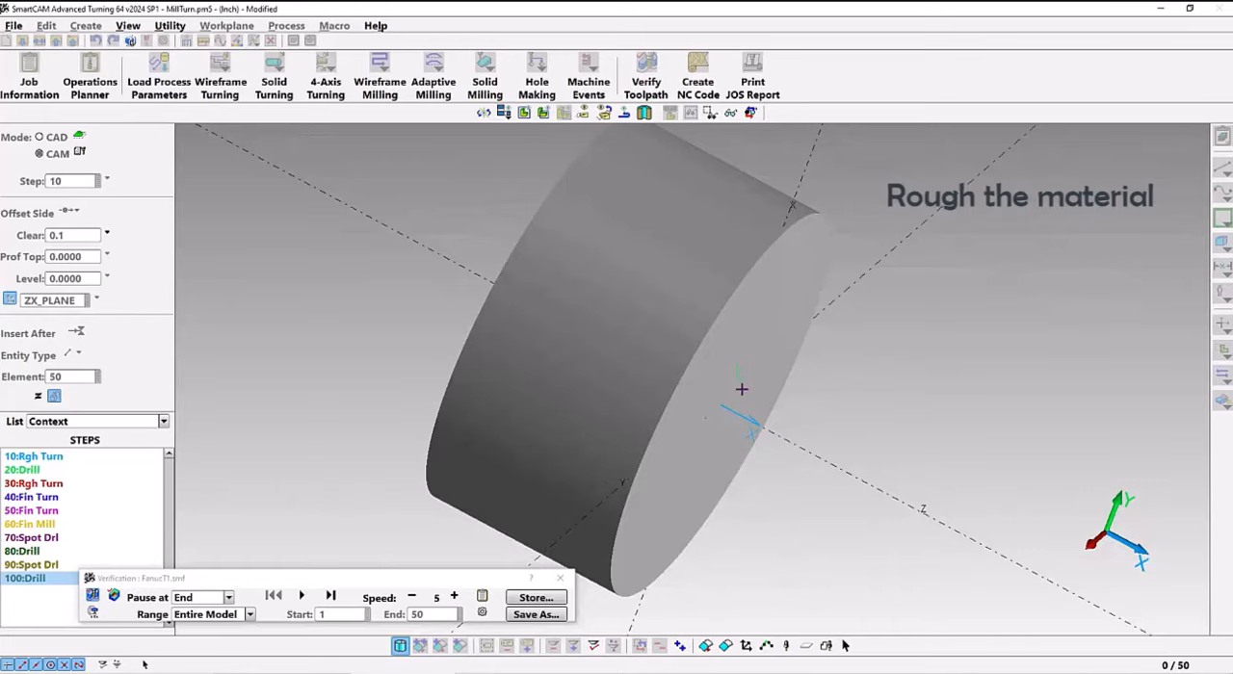
middle_click_drag(738, 388, 731, 334)
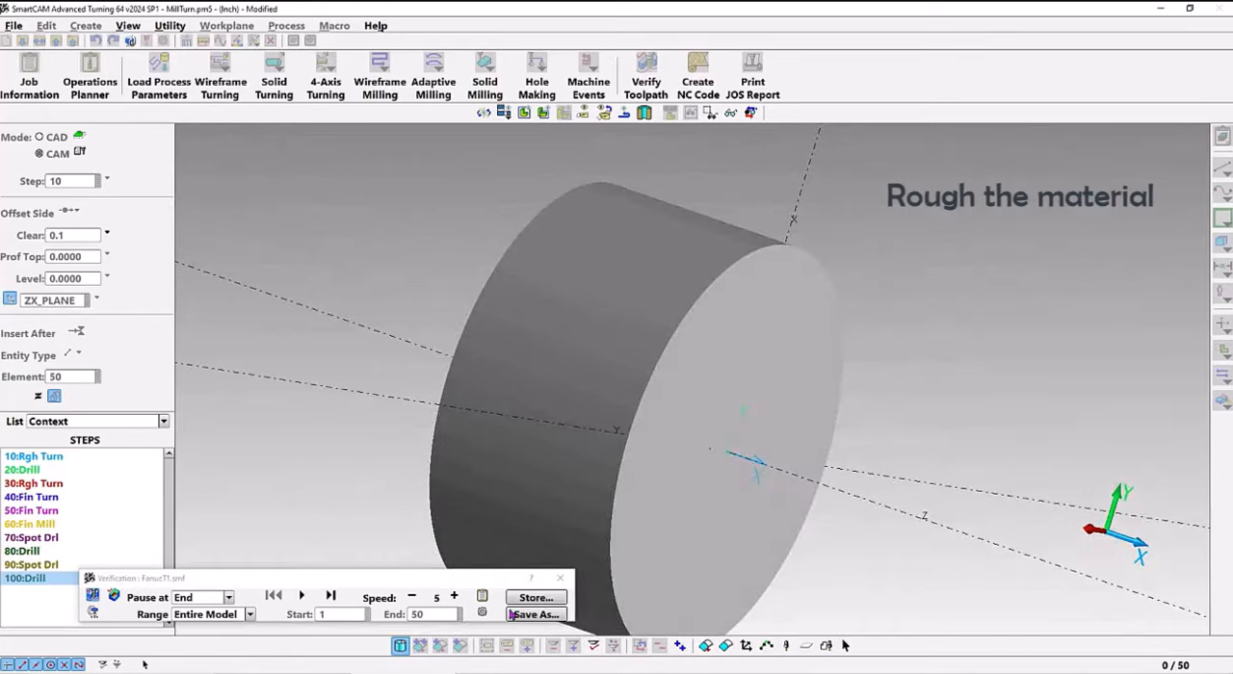
left_click(560, 578)
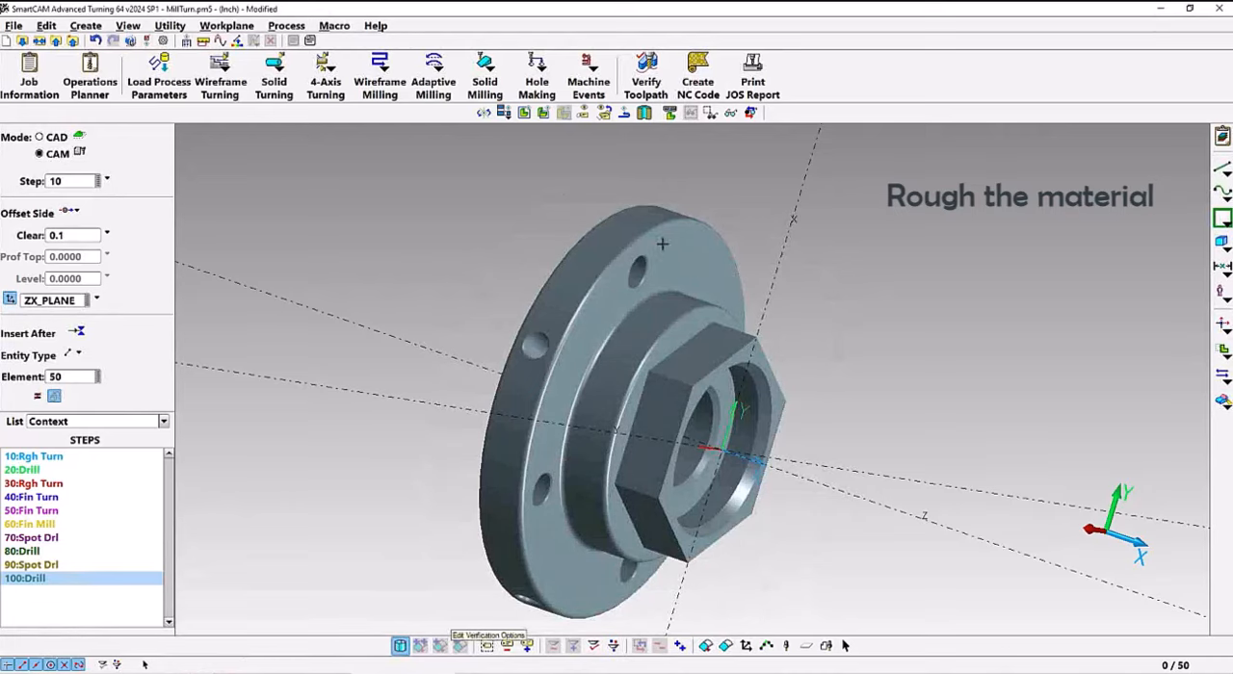
middle_click_drag(697, 268, 743, 212)
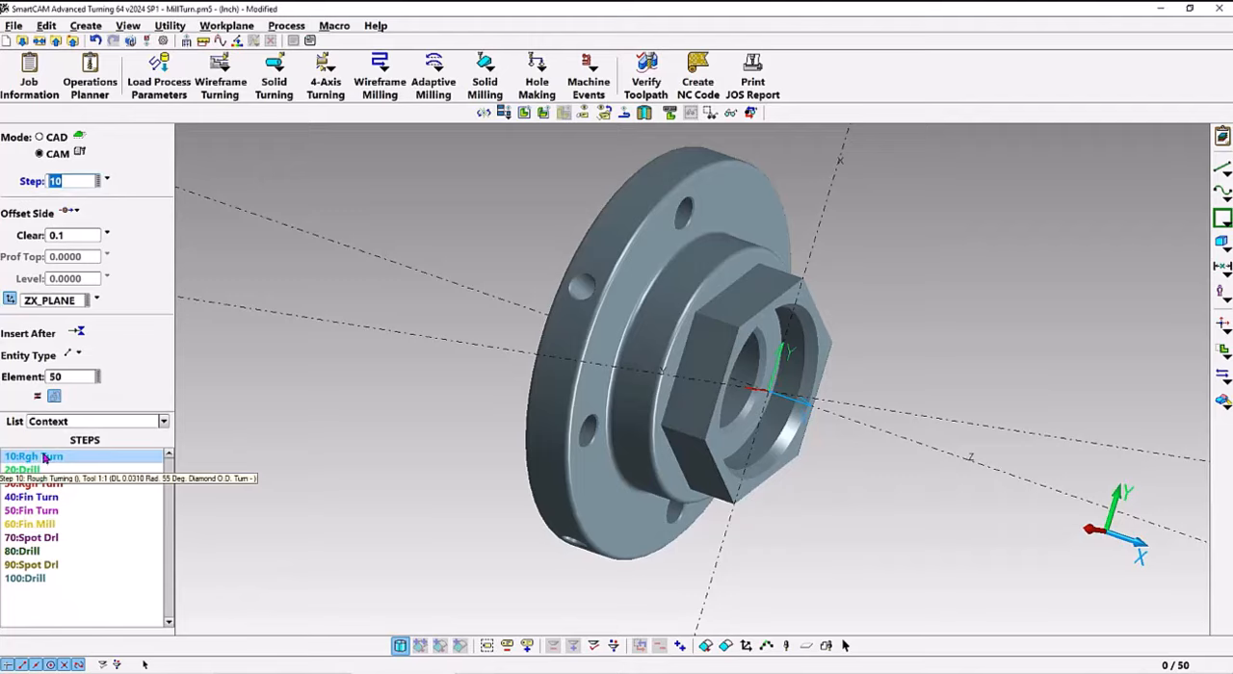
Review the tool and operation settings of rough turning step 10 in the Operations Planner and accept them
left_click(93, 70)
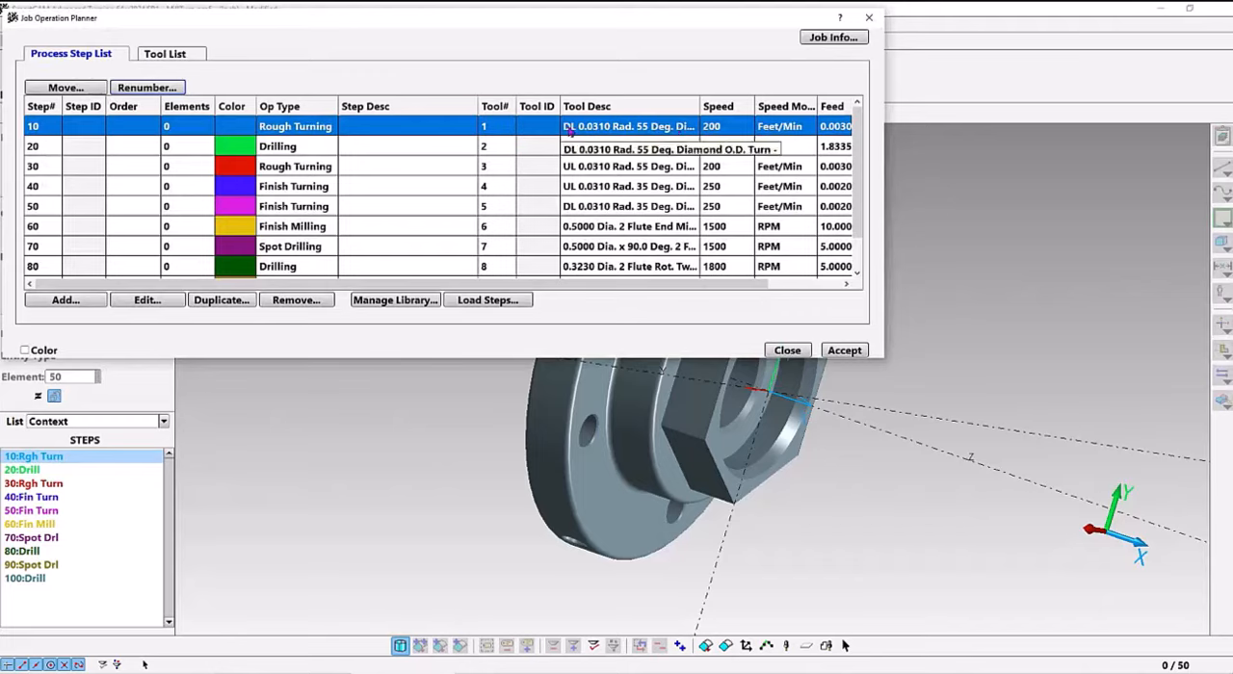
double_click(365, 135)
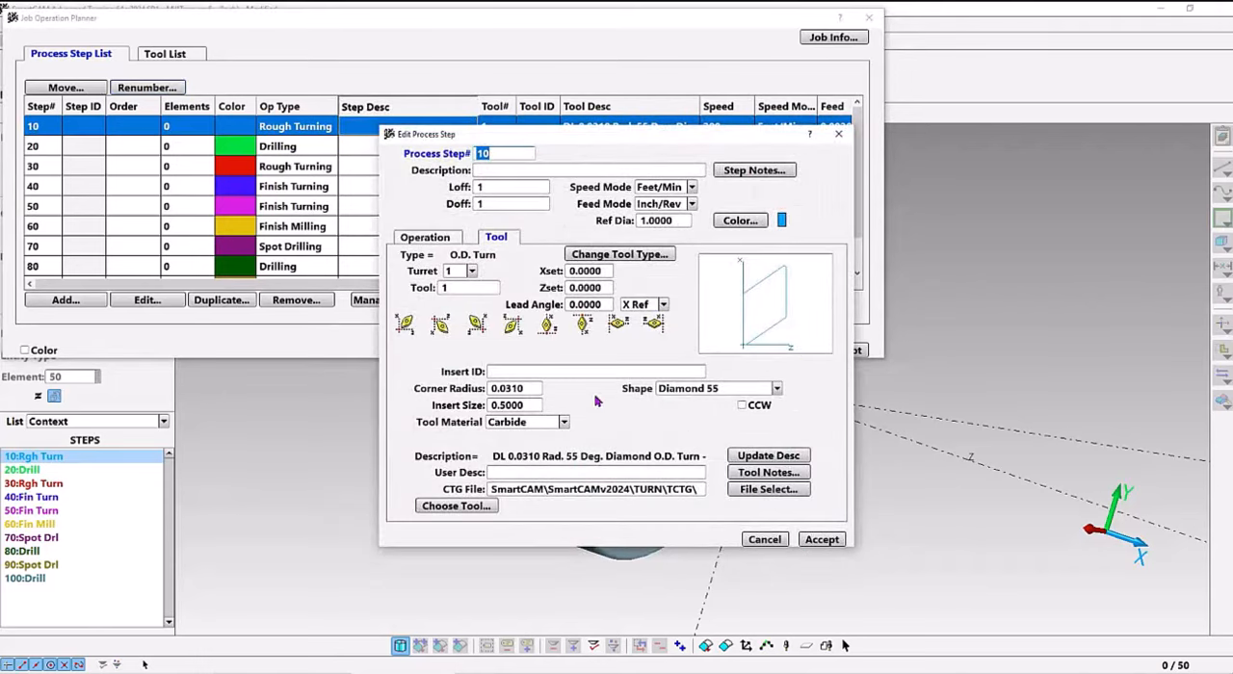
left_click(425, 237)
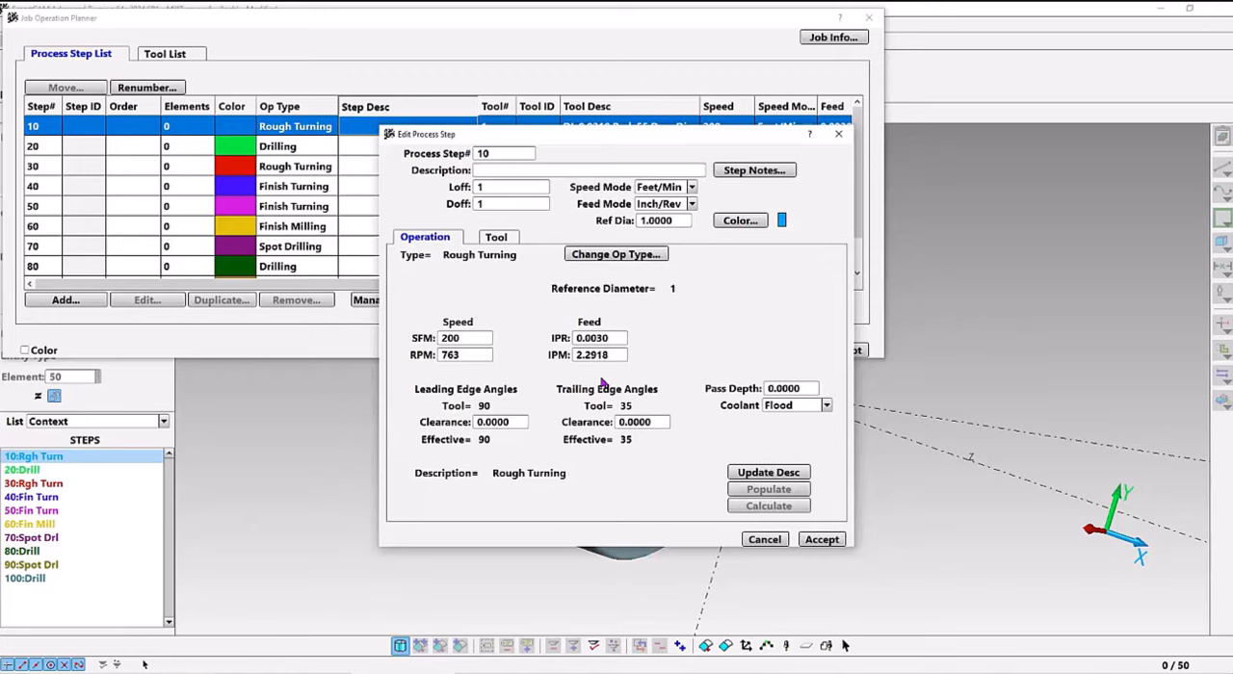
left_click(822, 540)
left_click(842, 352)
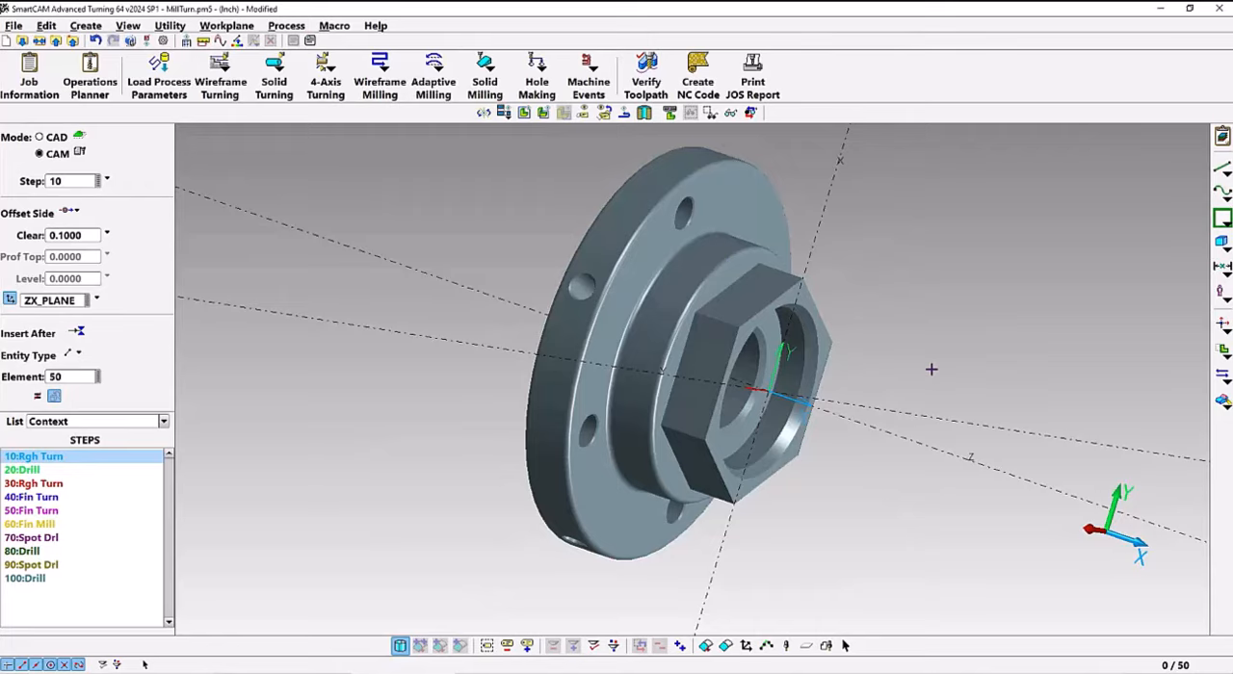
Start a Linear solid turning operation for step 10 and select the cylindrical boss surface, expanding the selection to adjacent surfaces three times
left_click(505, 114)
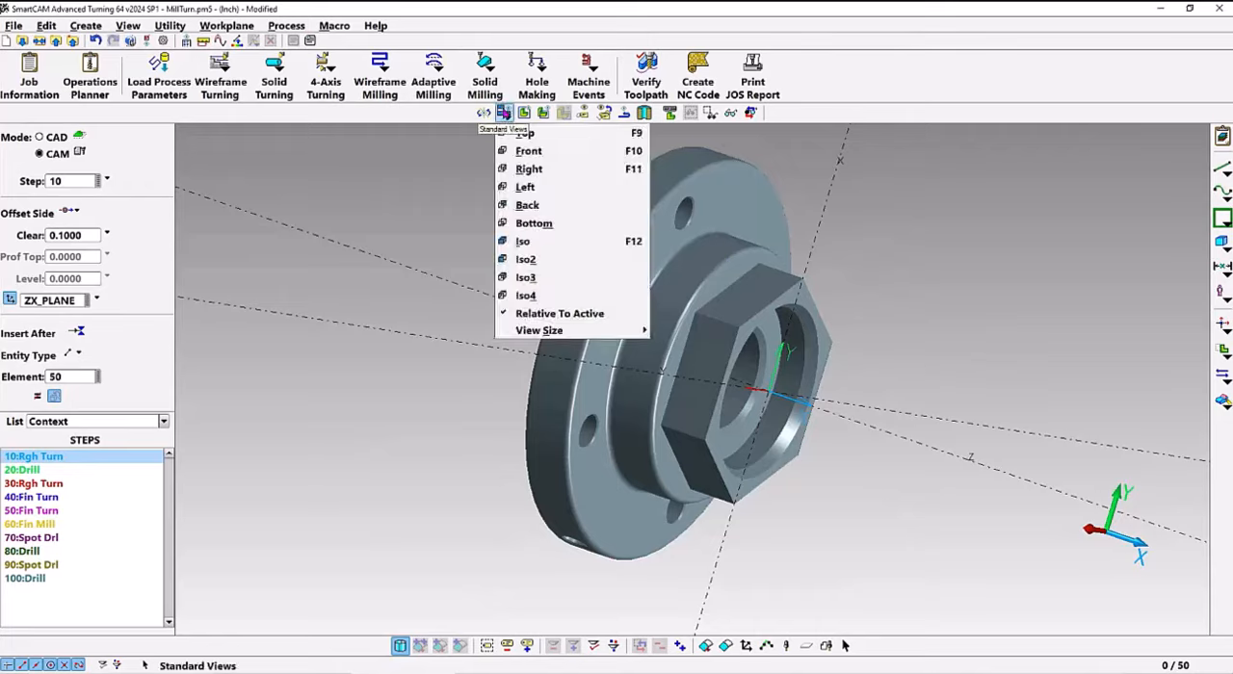
left_click(520, 243)
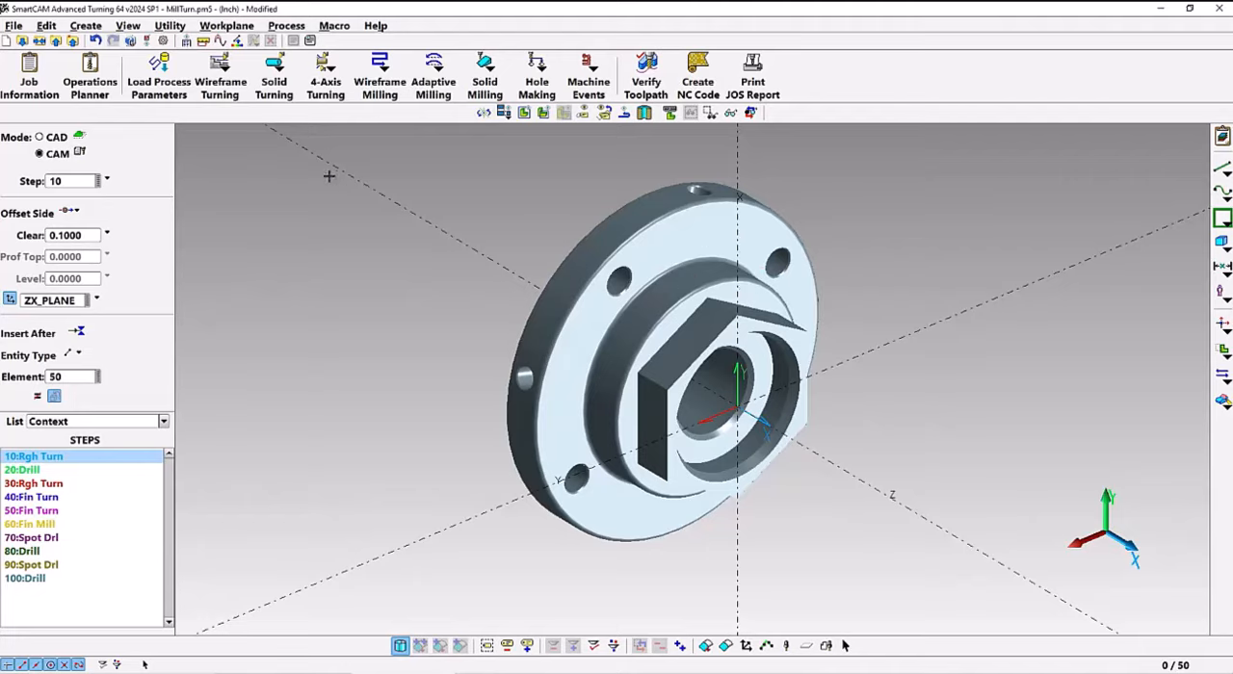
left_click(277, 96)
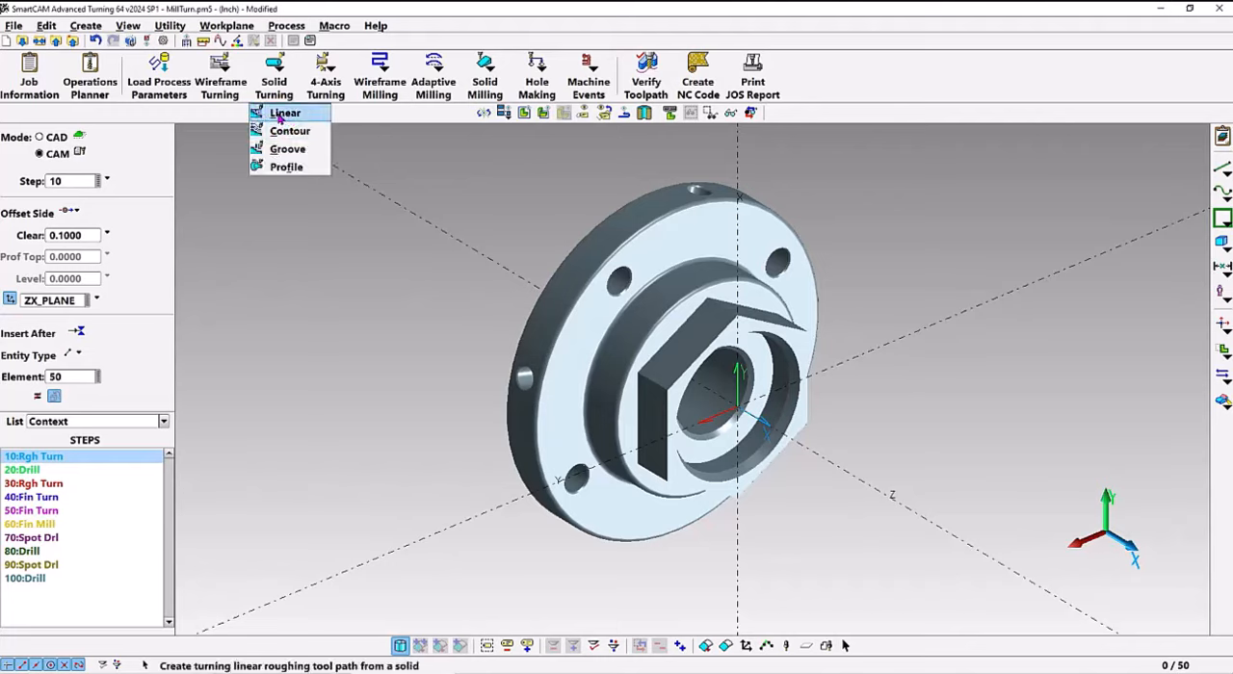
left_click(281, 114)
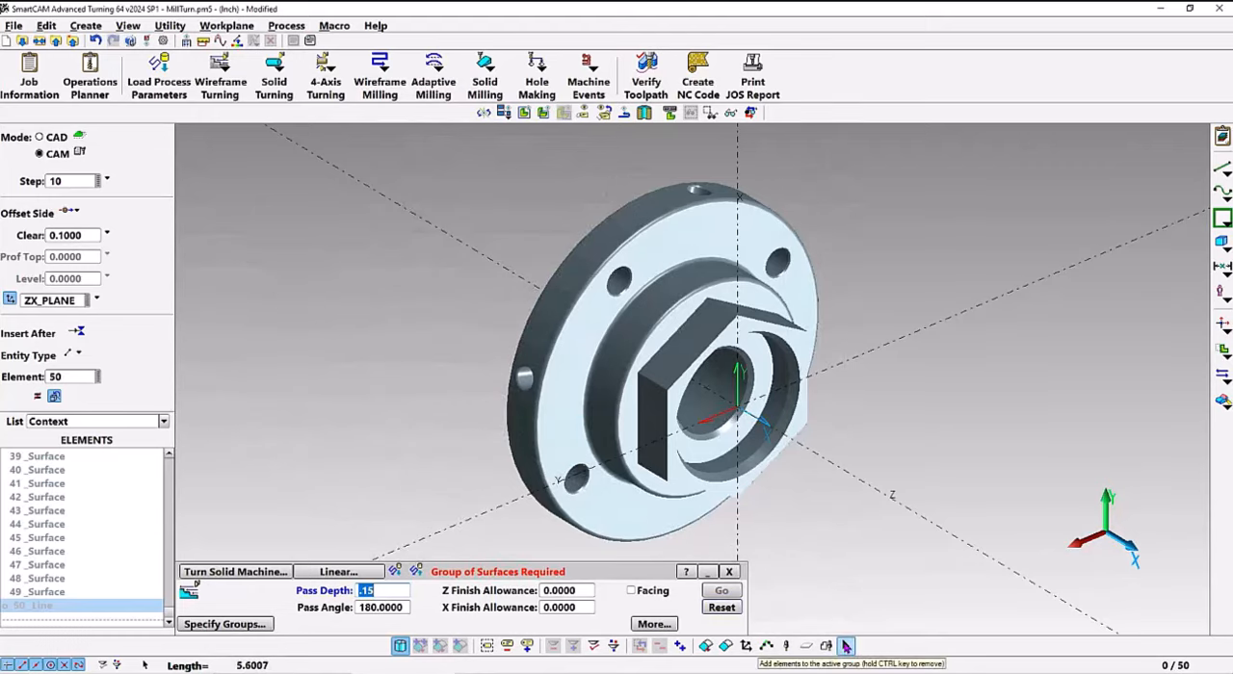
left_click(846, 645)
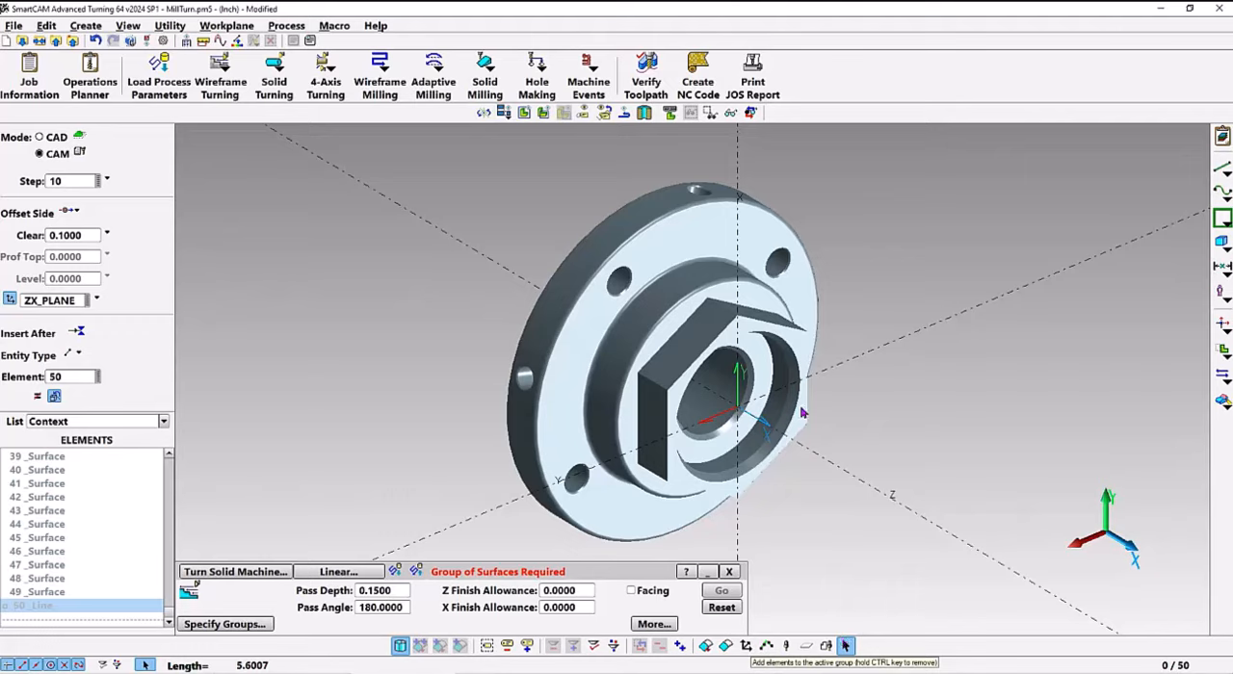
left_click(645, 323)
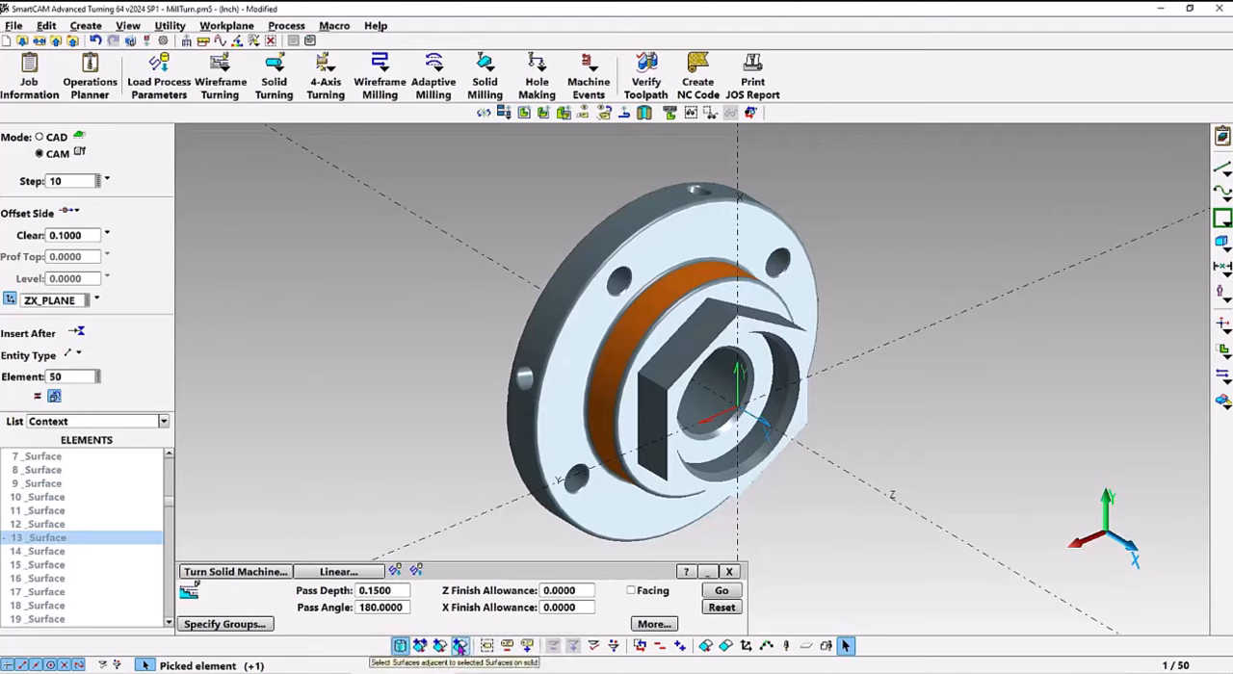
left_click(460, 645)
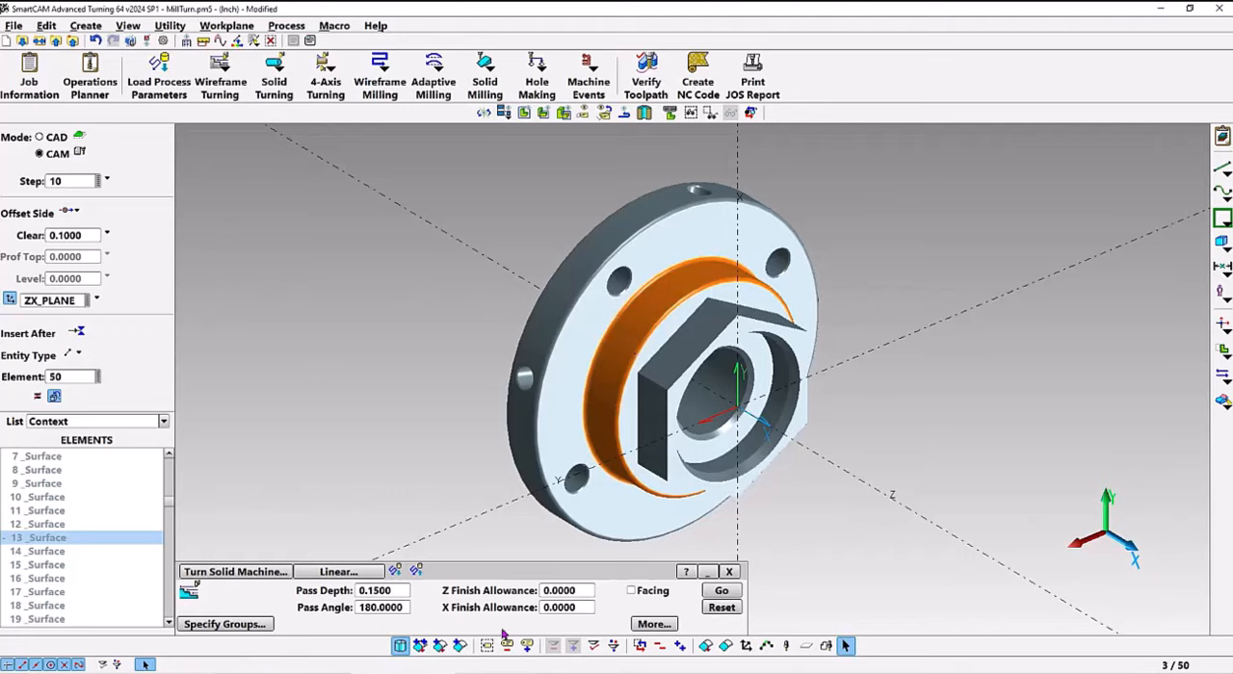
left_click(460, 645)
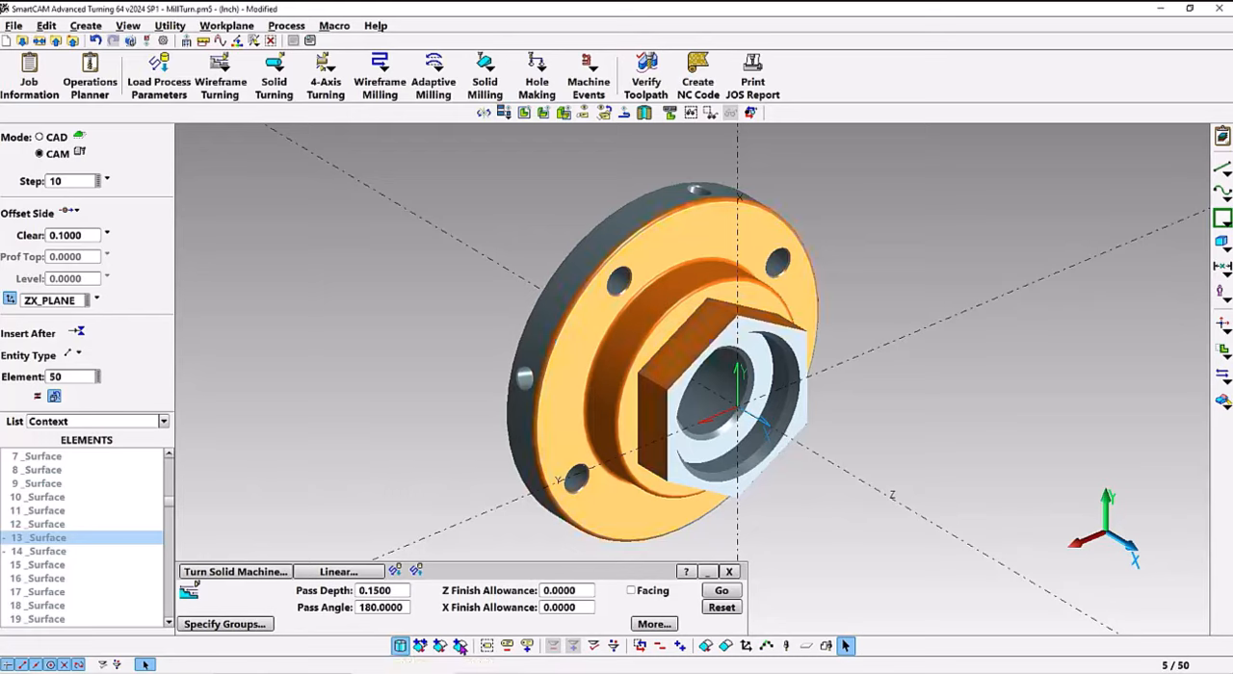
left_click(461, 645)
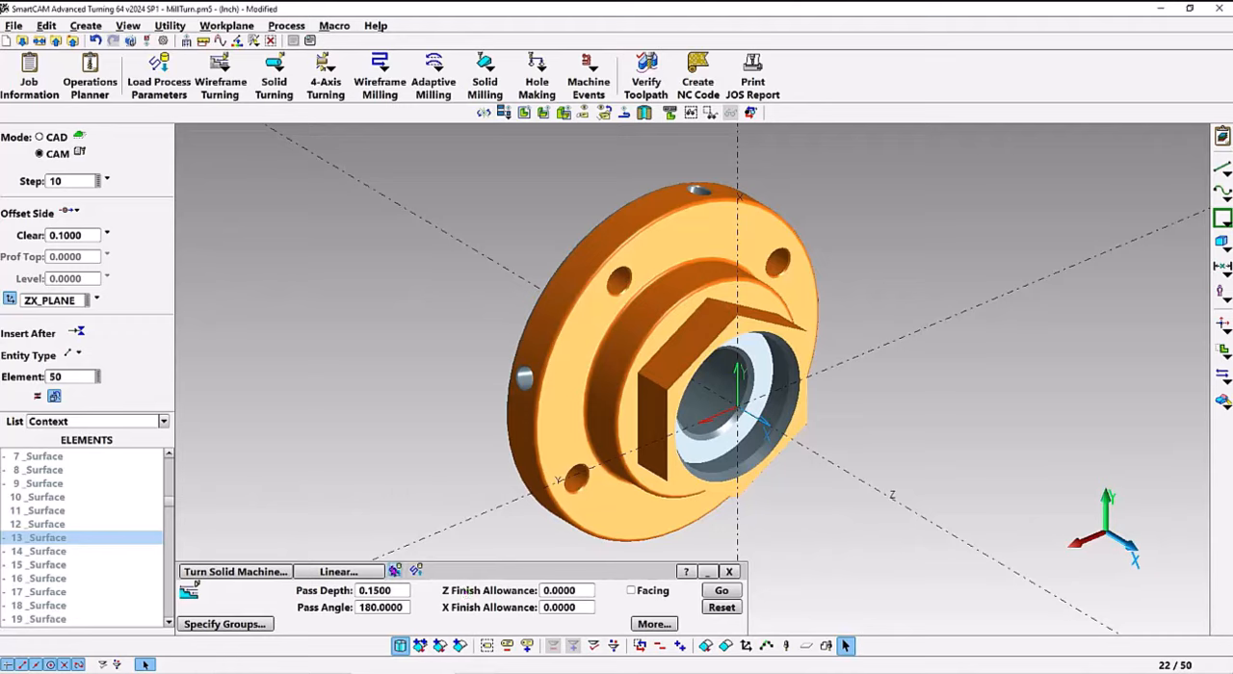
Set the Z finish allowance to 0.01 and the X finish allowance to 0.005, and generate the linear roughing toolpath
left_click(579, 596)
type(".01")
key("Tab")
type(".")
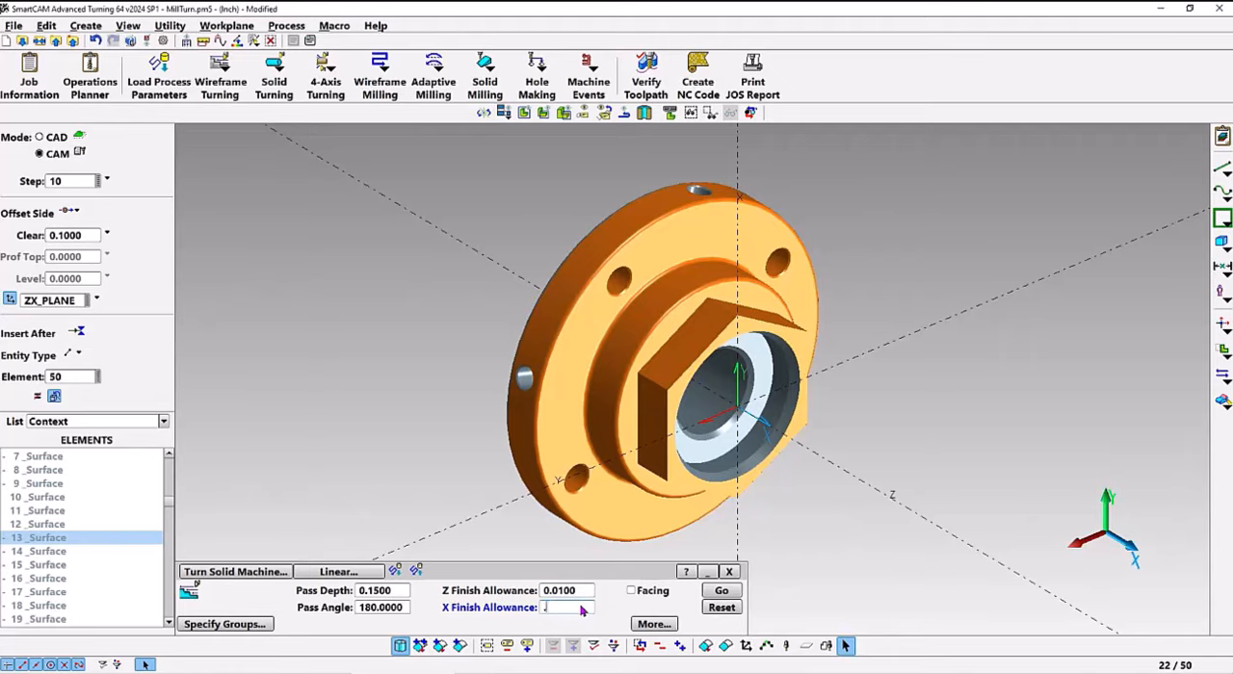
type("005")
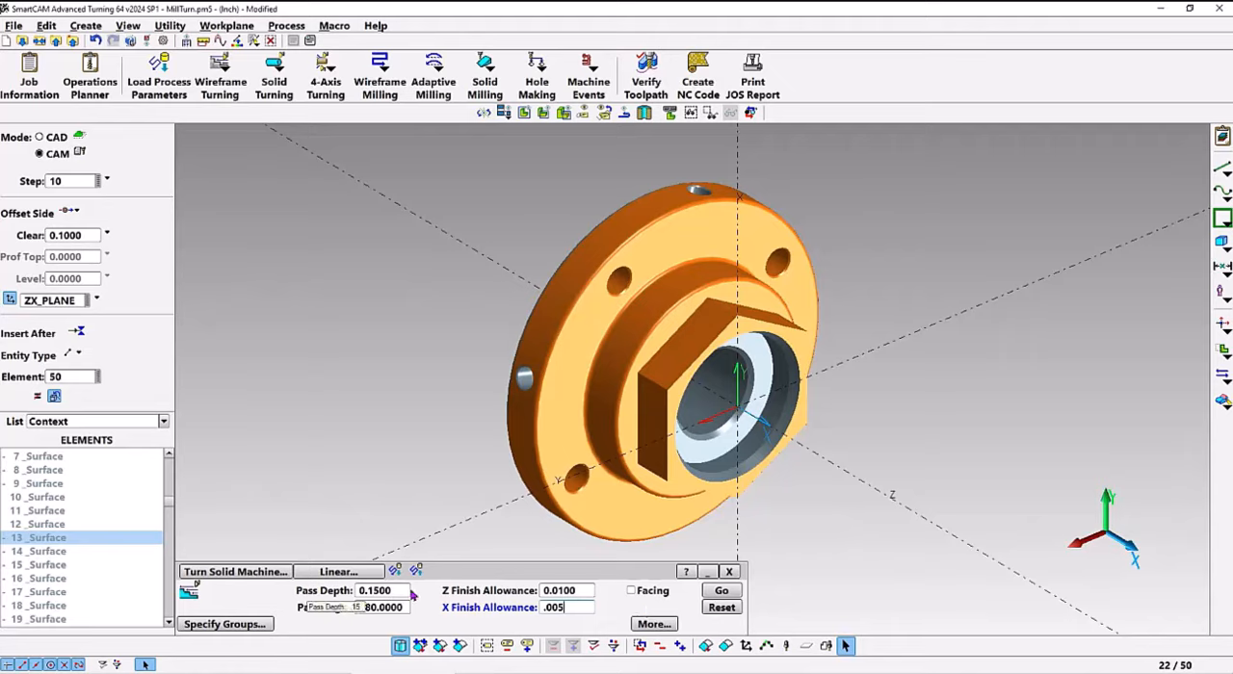
left_click(722, 592)
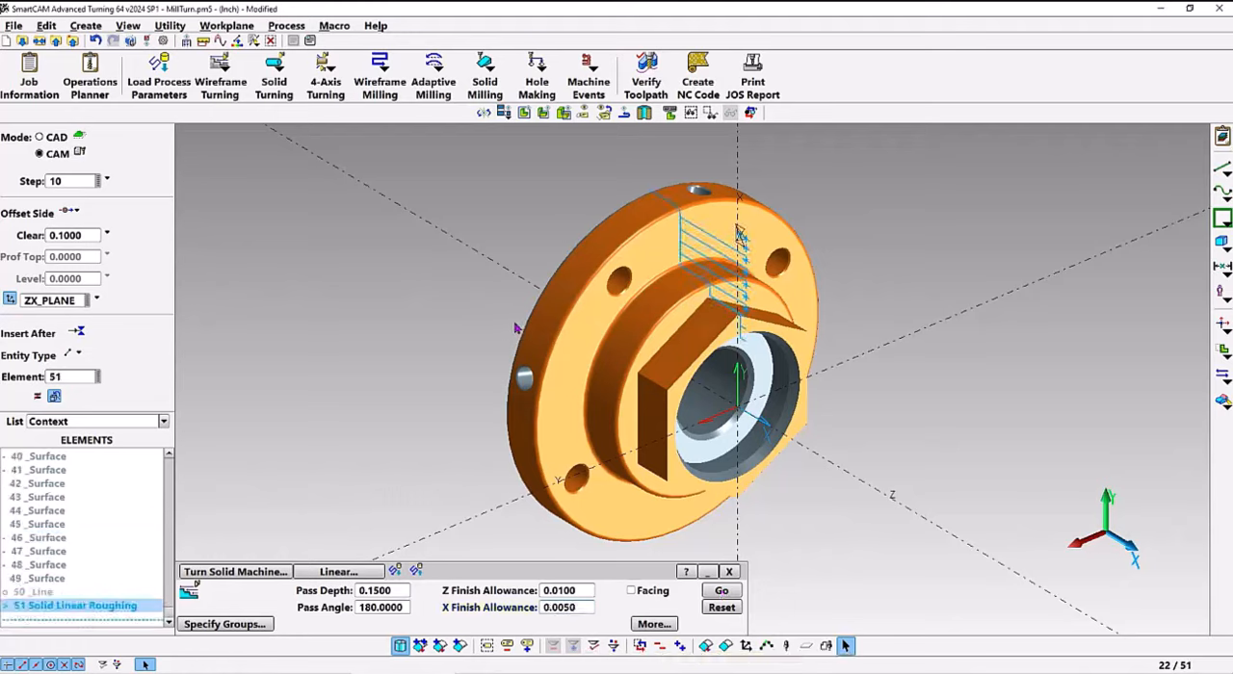
Simulate the roughing toolpath's material removal, starting at speed 3, slowing playback to 1 and raising it to 2
left_click(647, 84)
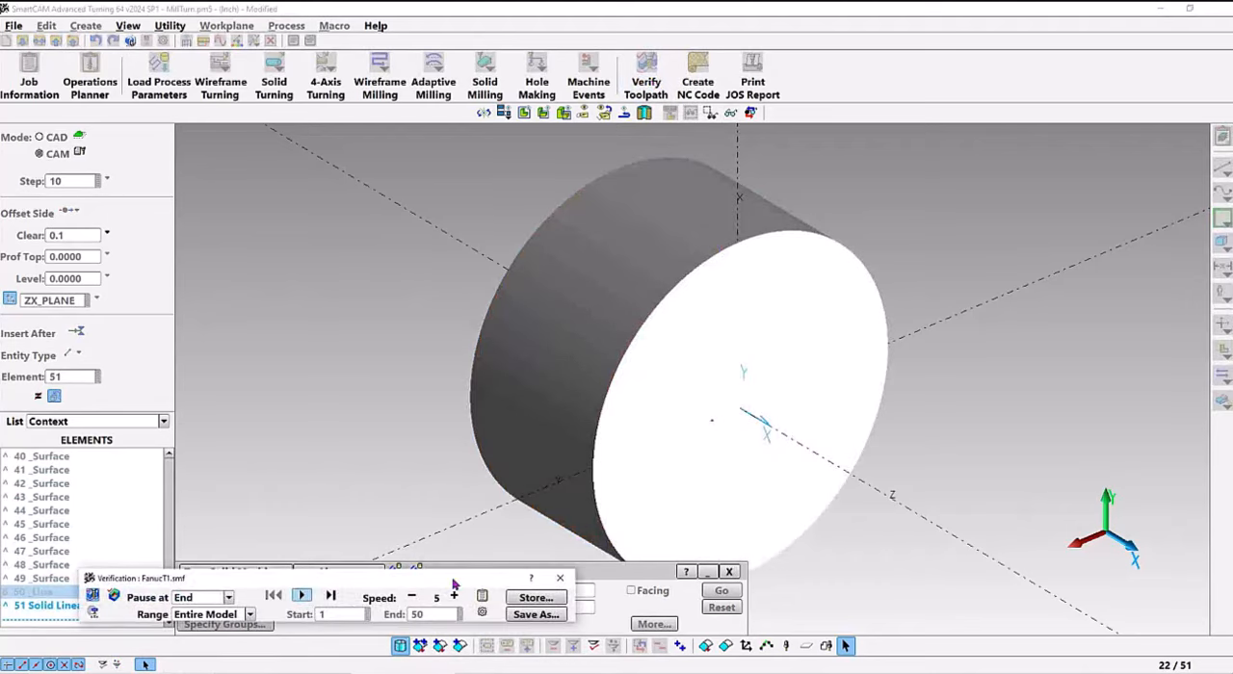
left_click(411, 597)
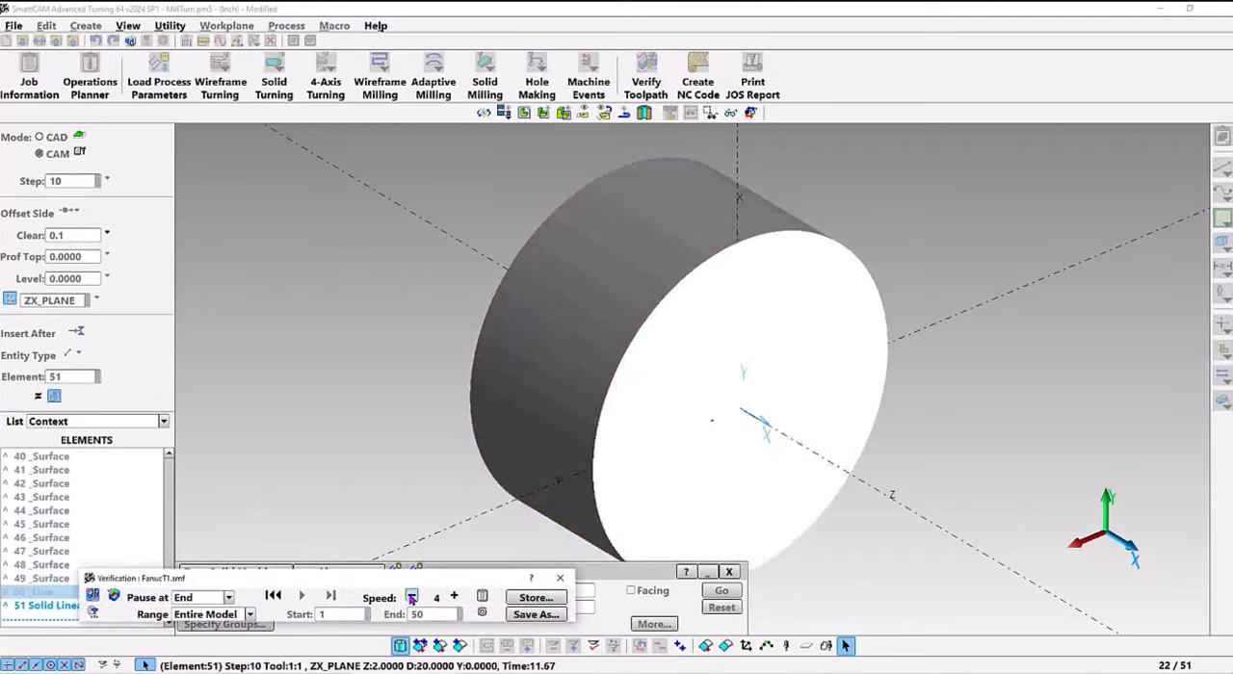
left_click(411, 598)
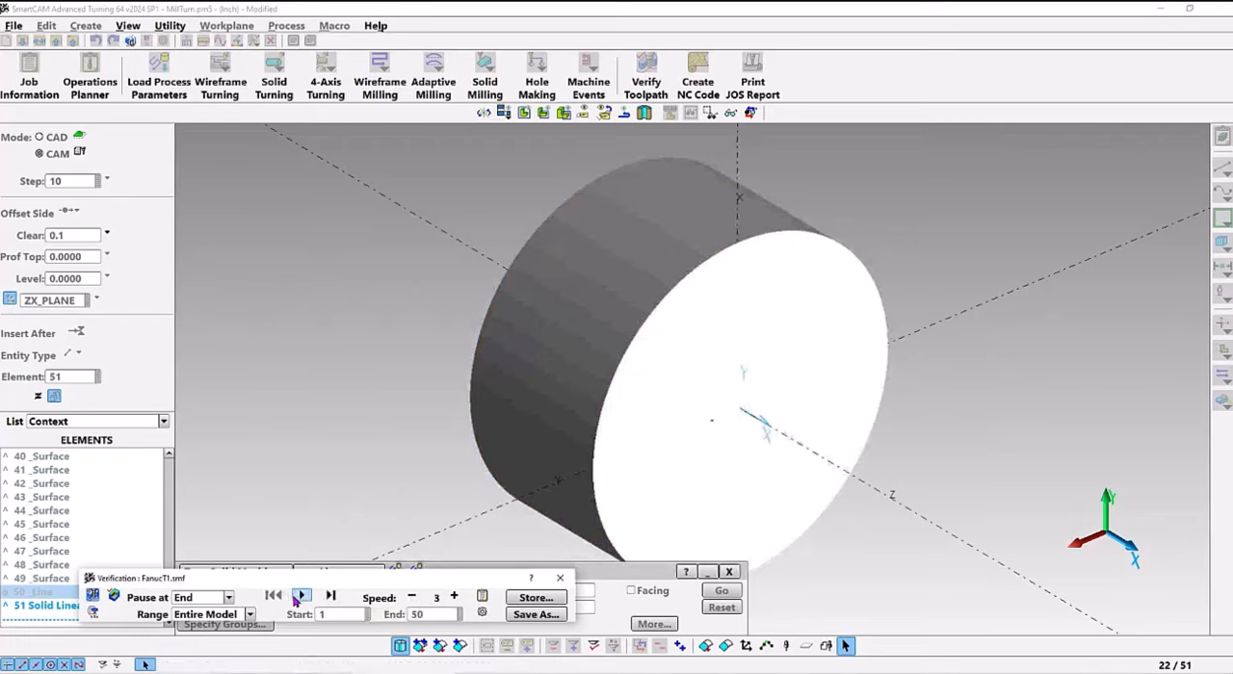
left_click(301, 597)
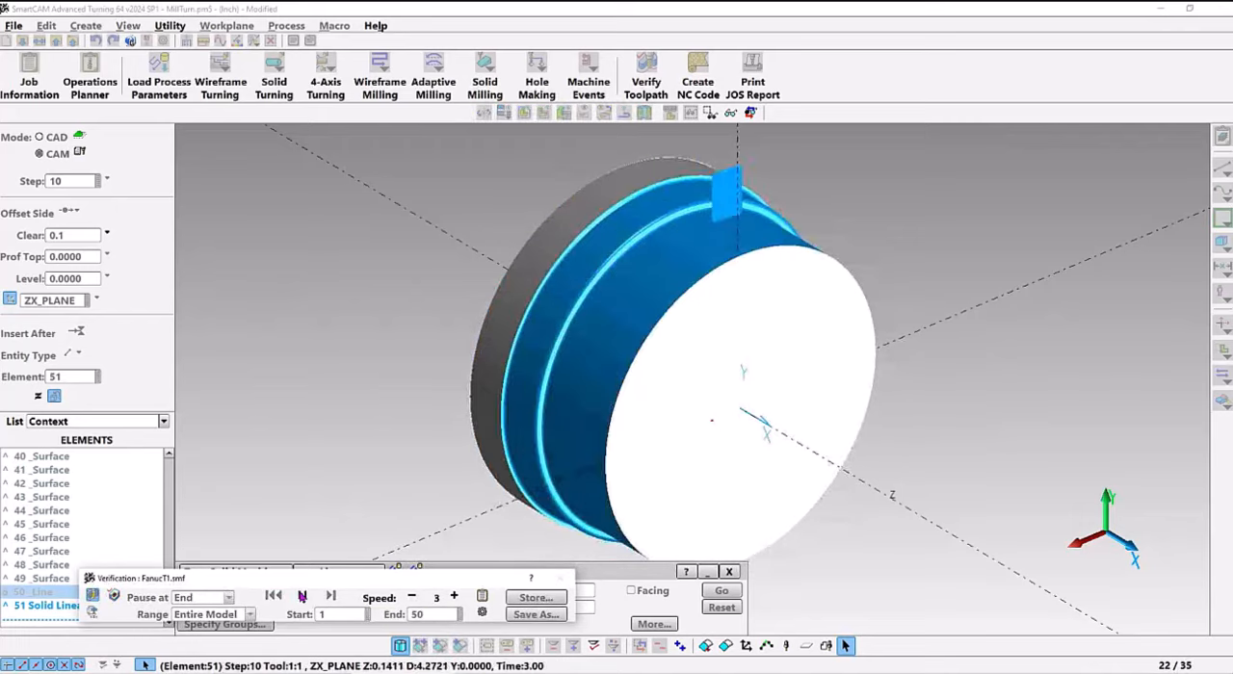
key("minus")
key("minus")
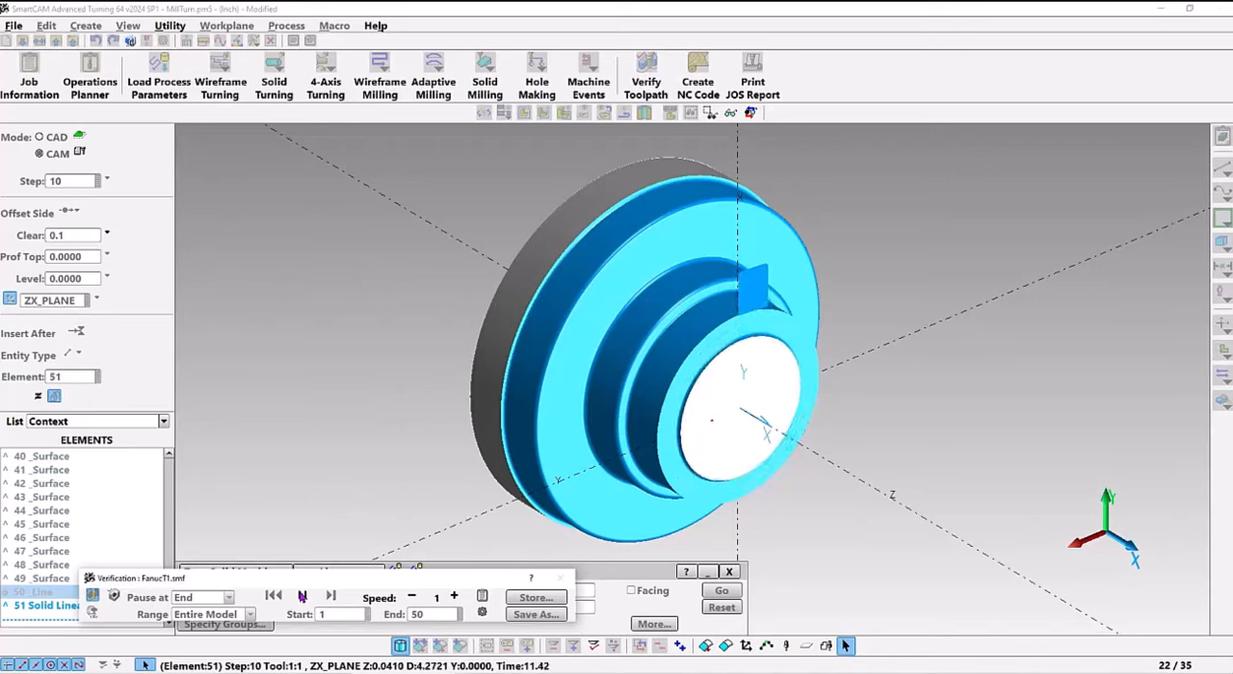
left_click(454, 596)
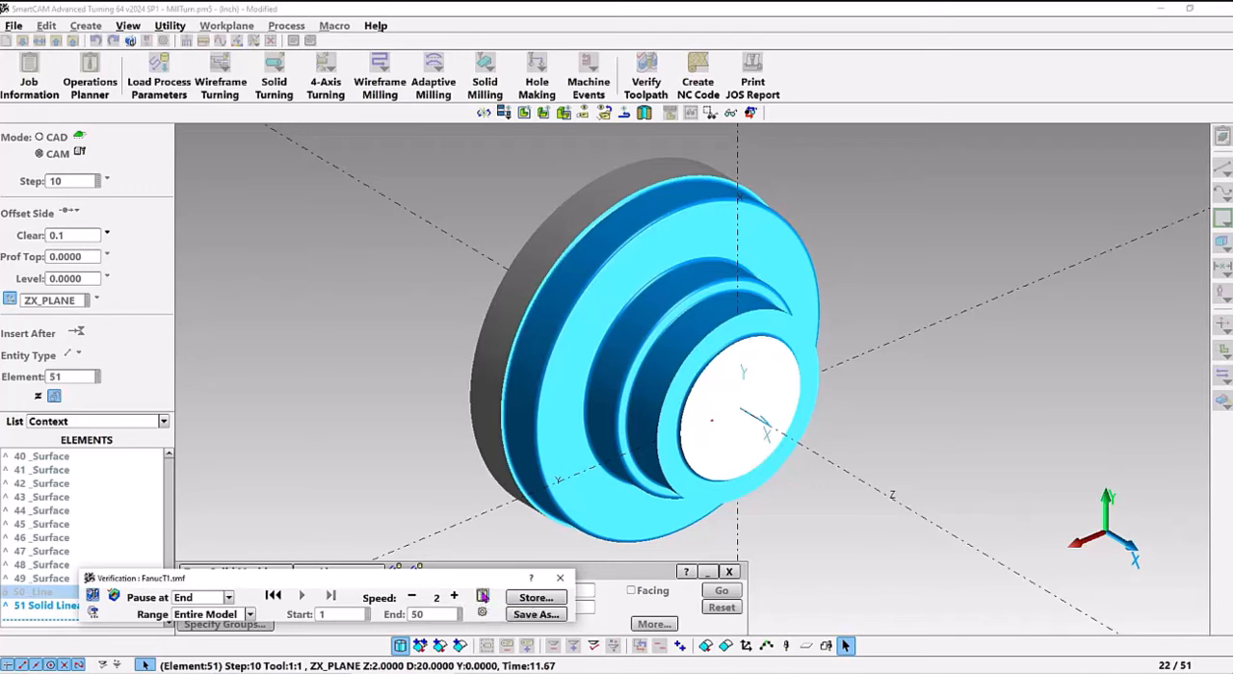
Review the job's work setup with its stock layer and home positions, accept it, and close the verification
left_click(482, 596)
left_click(300, 84)
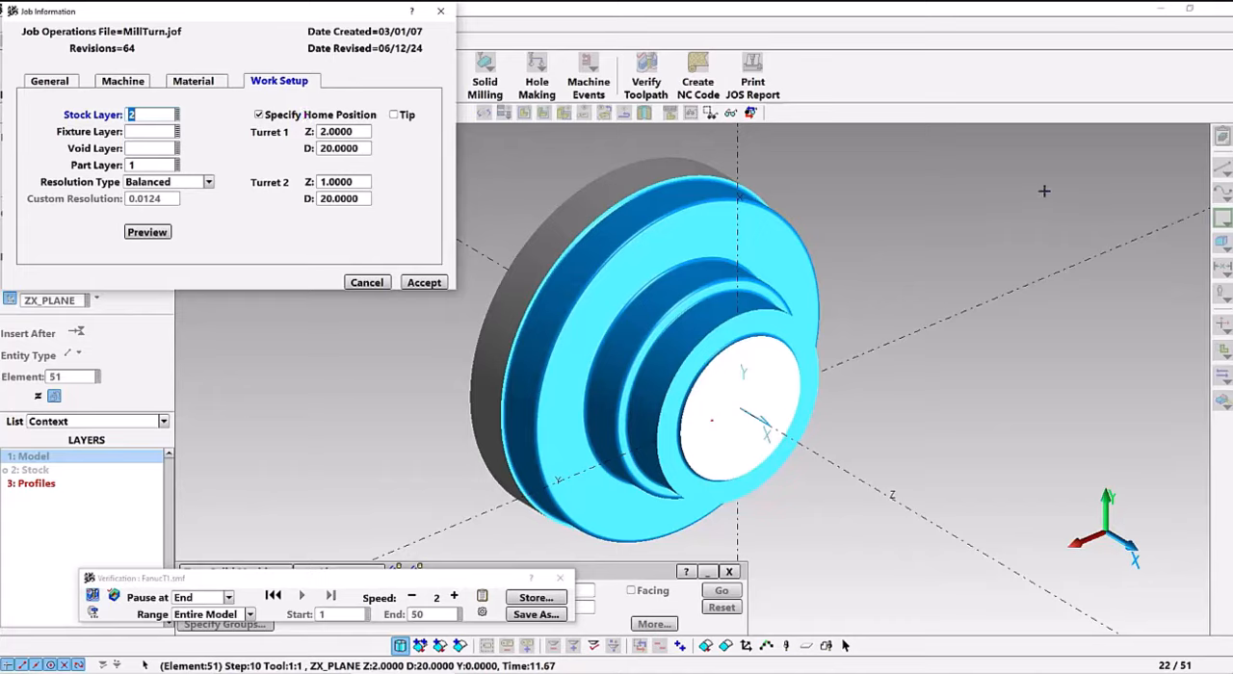
left_click(435, 285)
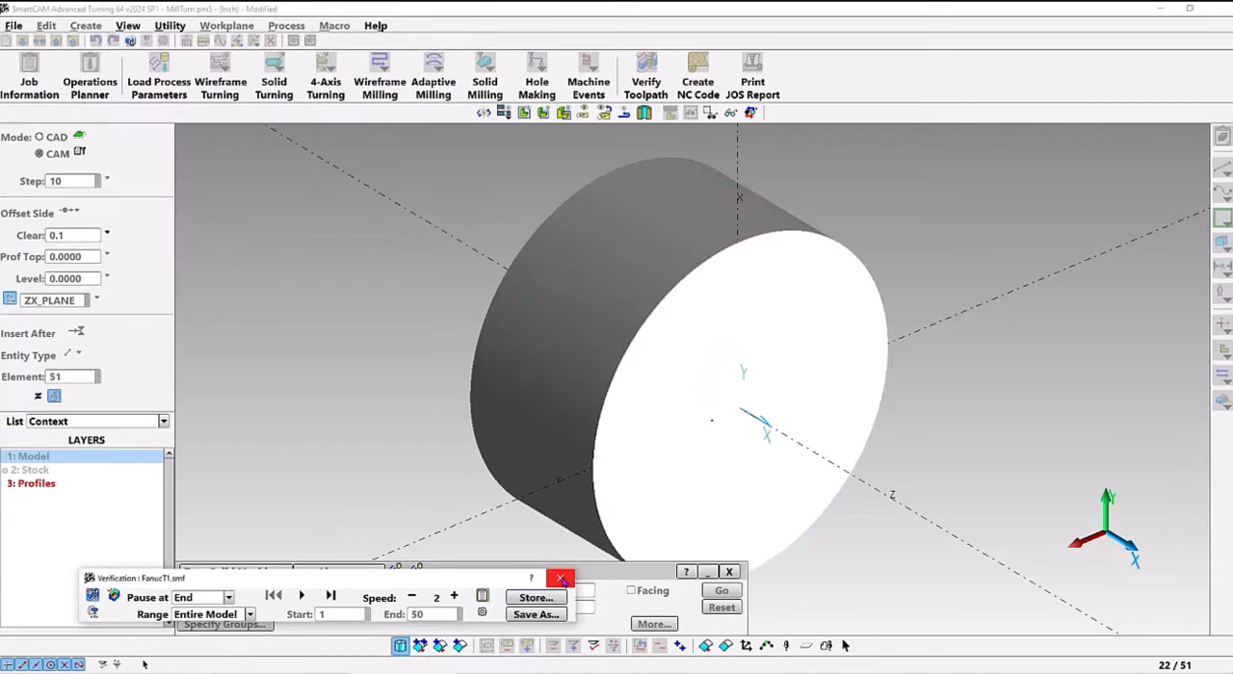
left_click(561, 579)
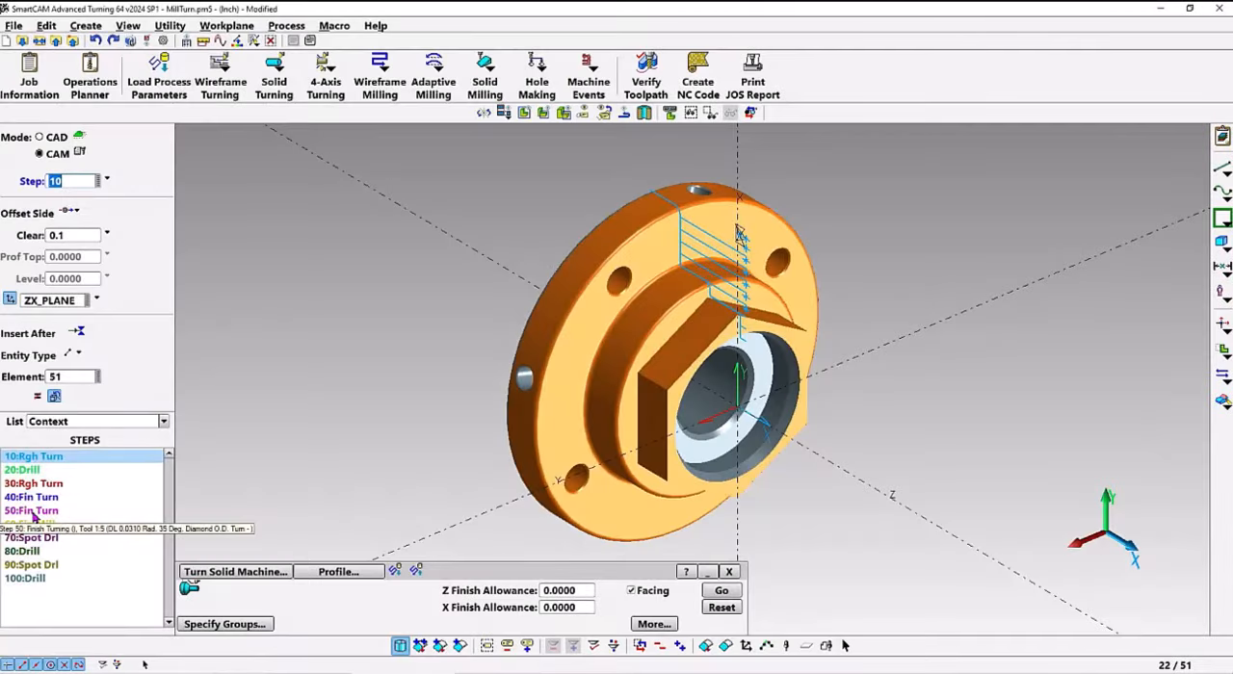
Try to generate a solid Profile toolpath with finish turning step 50 and facing turned off
left_click(32, 512)
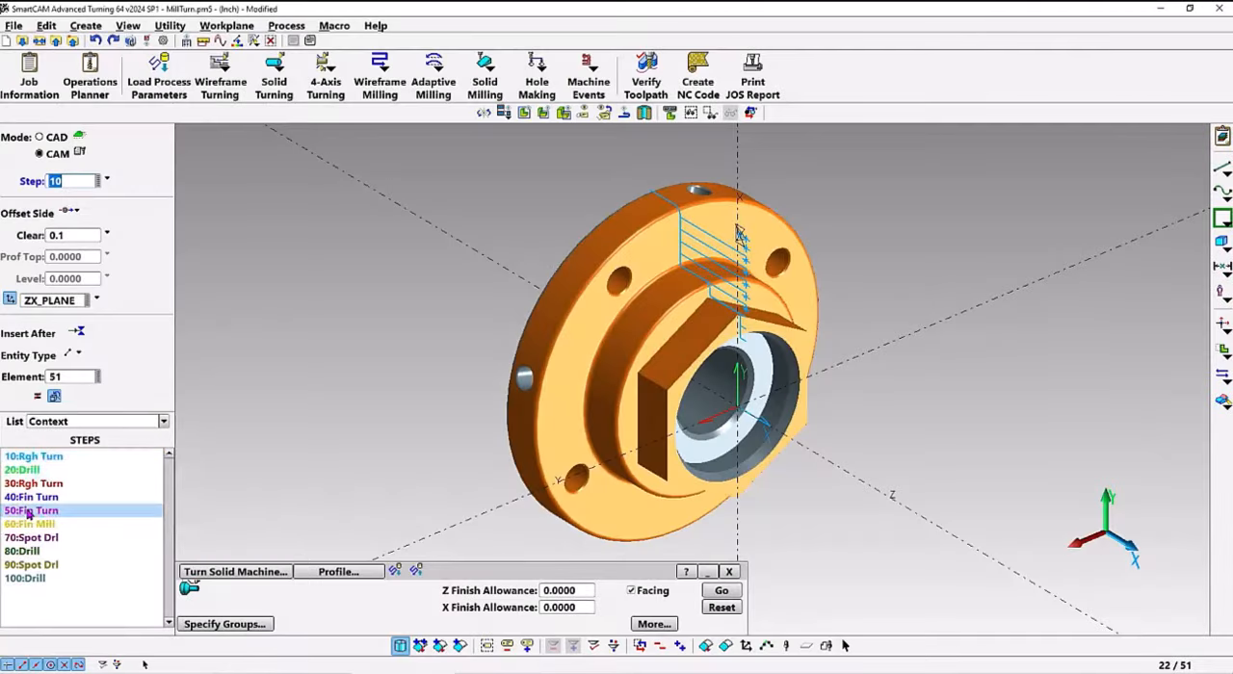
left_click(722, 591)
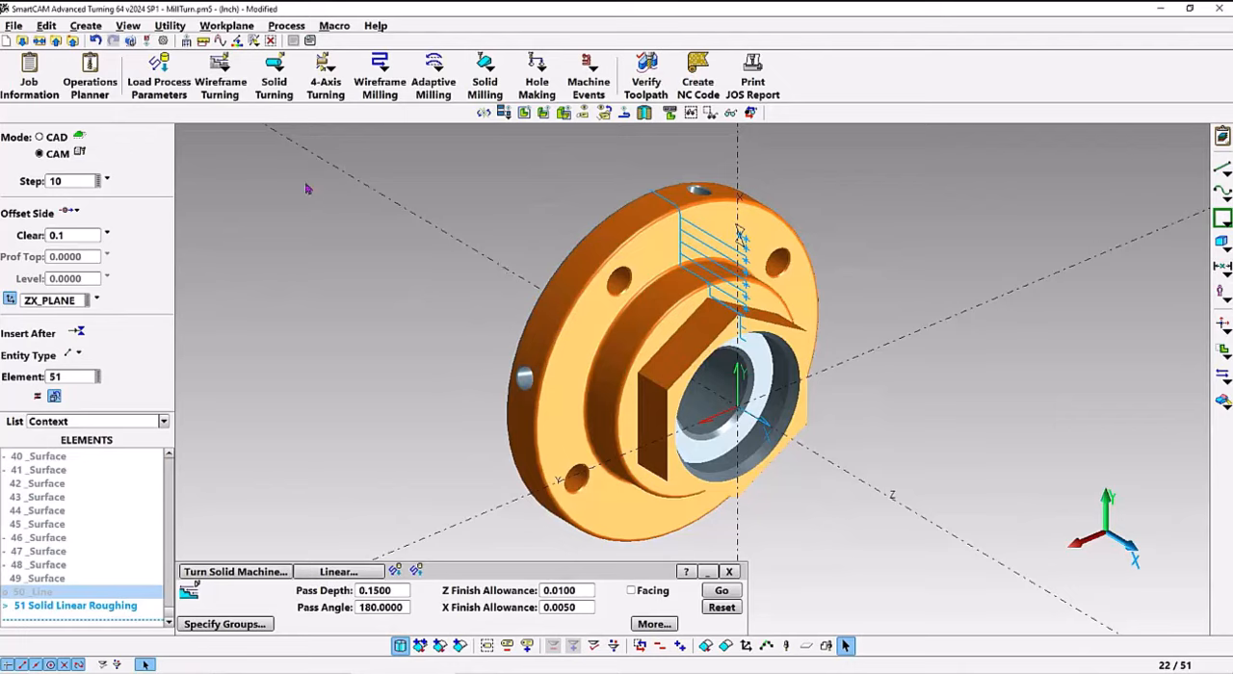
Start the solid Profile turning operation, and simulate the roughing toolpath's material removal with playback speed raised to 3
left_click(276, 87)
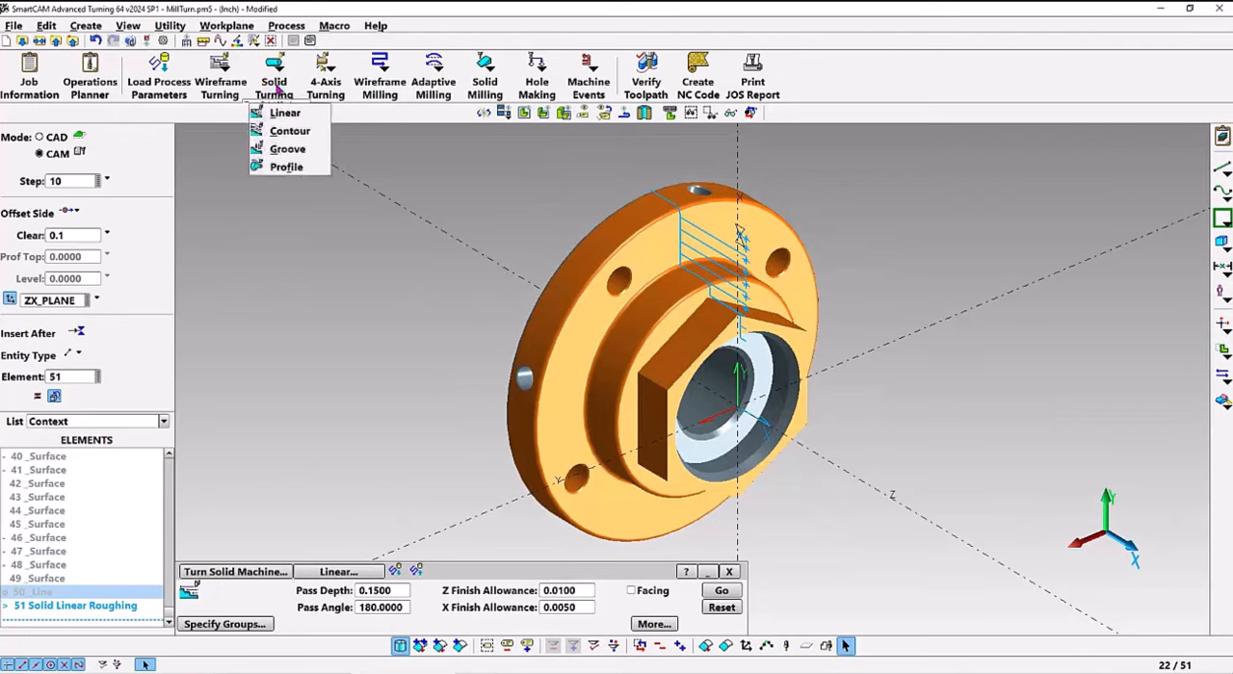
left_click(286, 169)
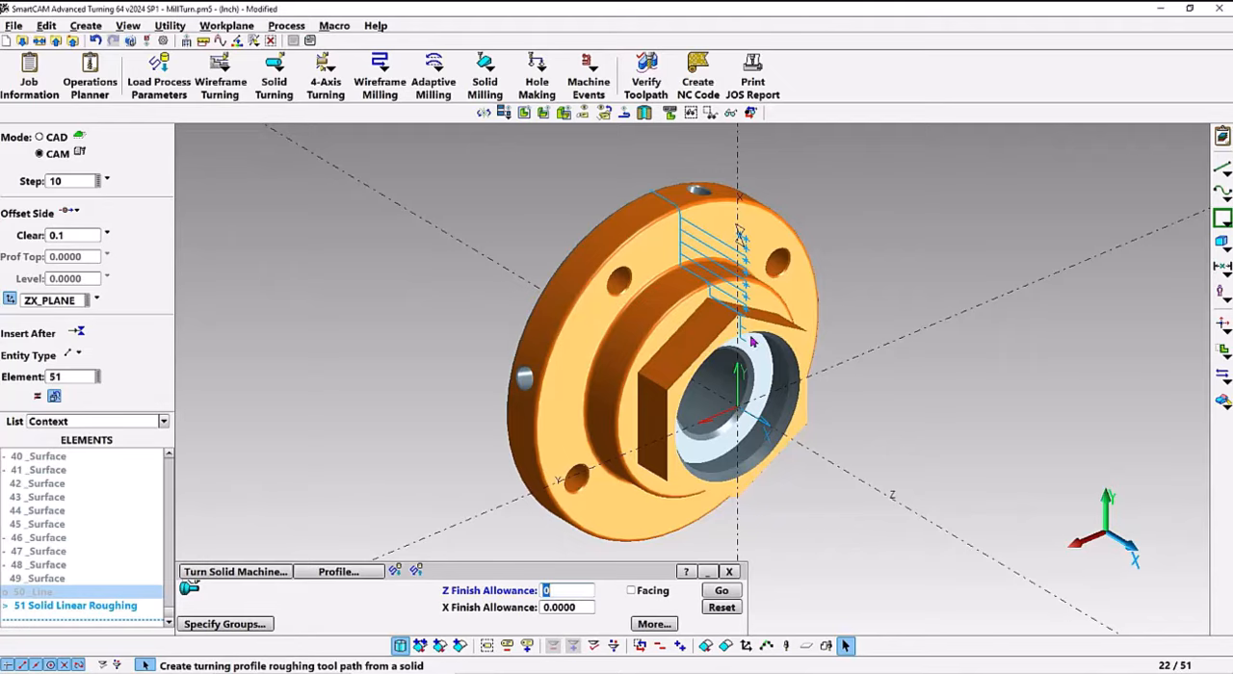
left_click(655, 92)
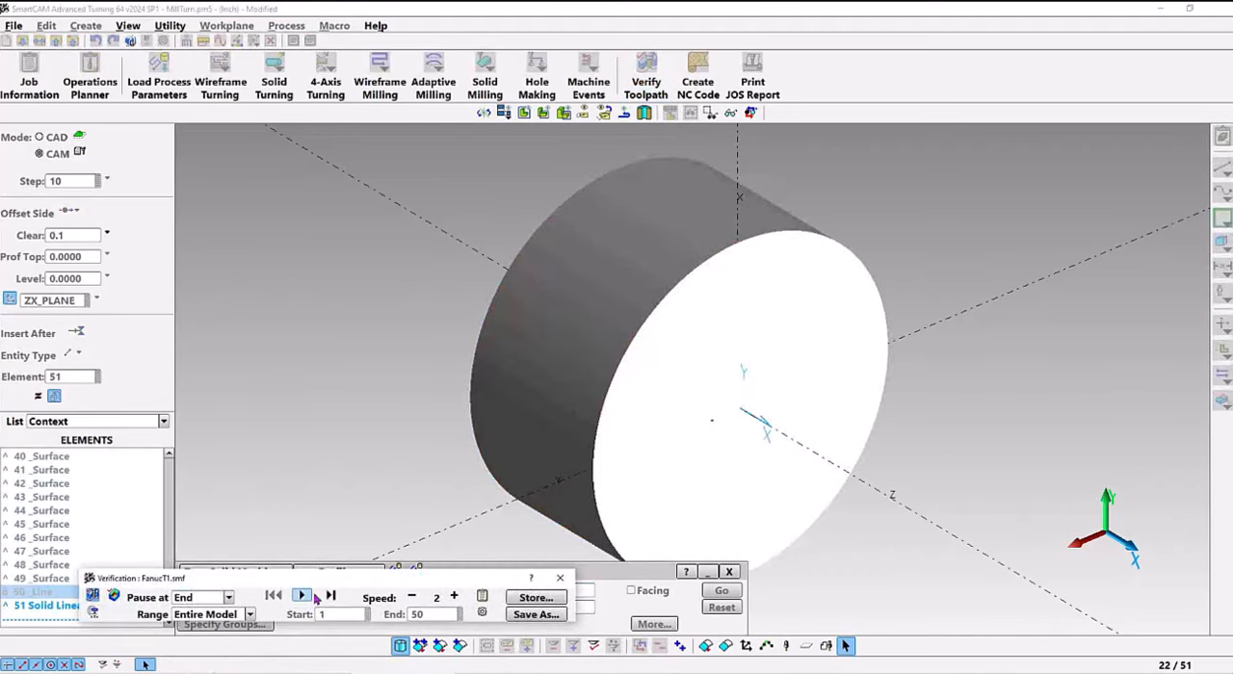
left_click(302, 596)
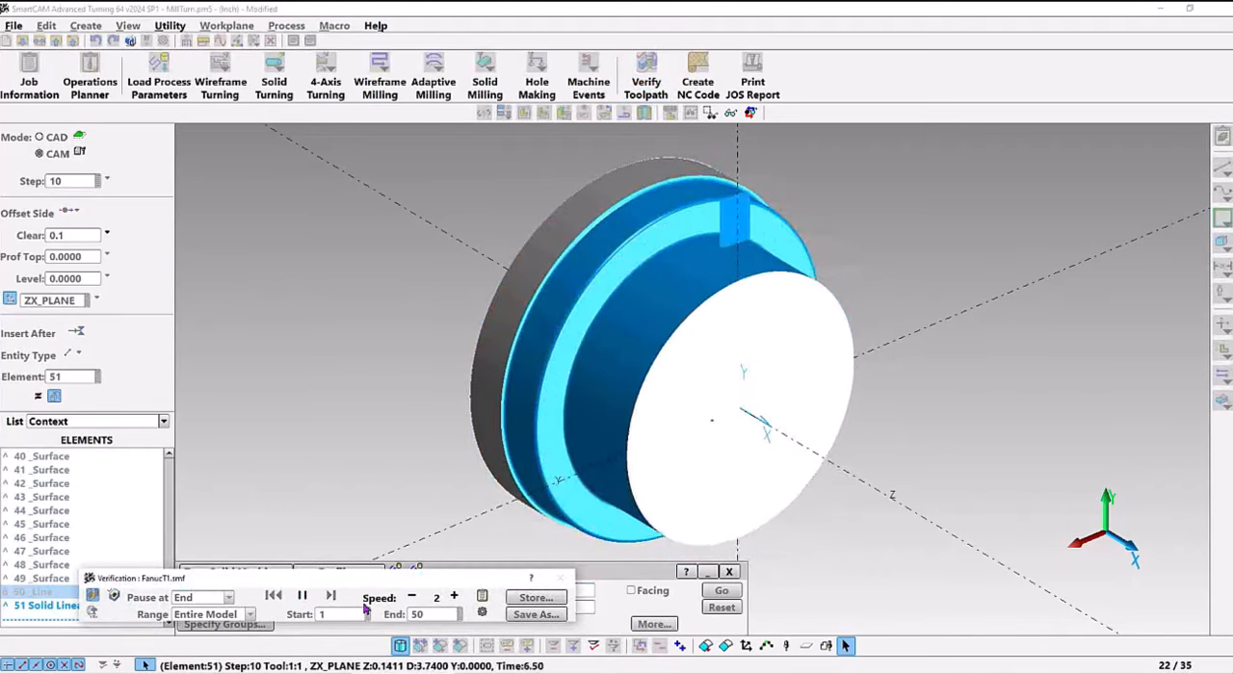
left_click(454, 597)
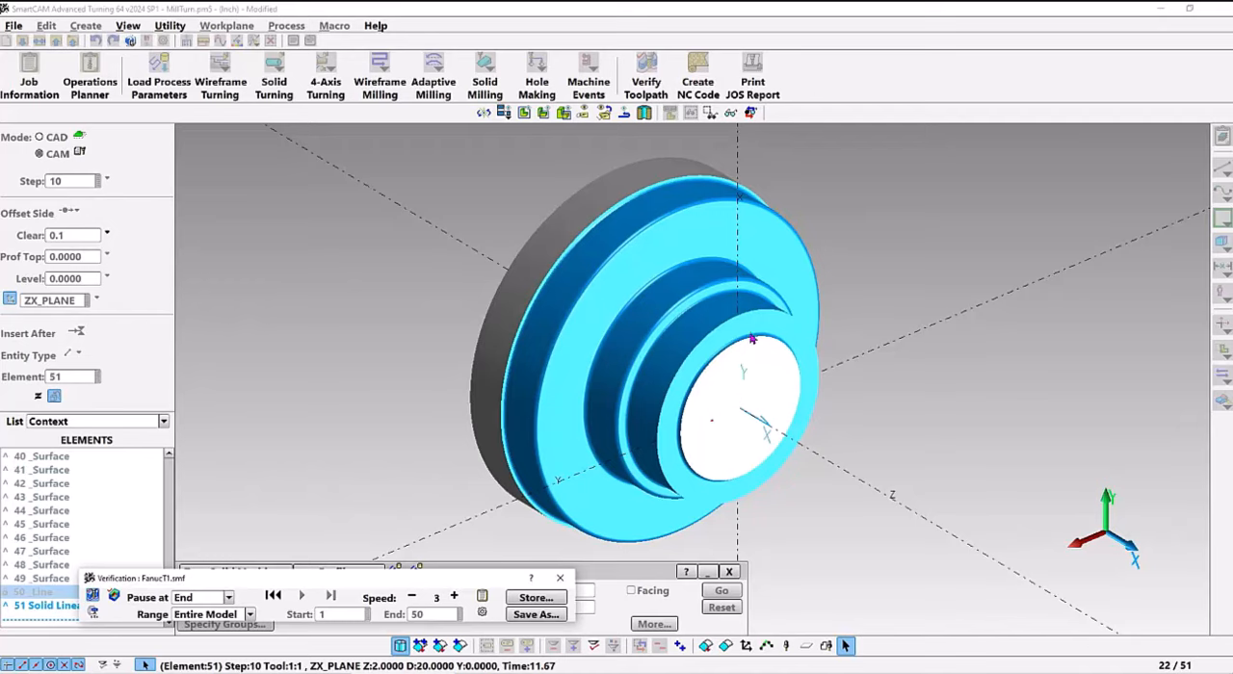
left_click(560, 580)
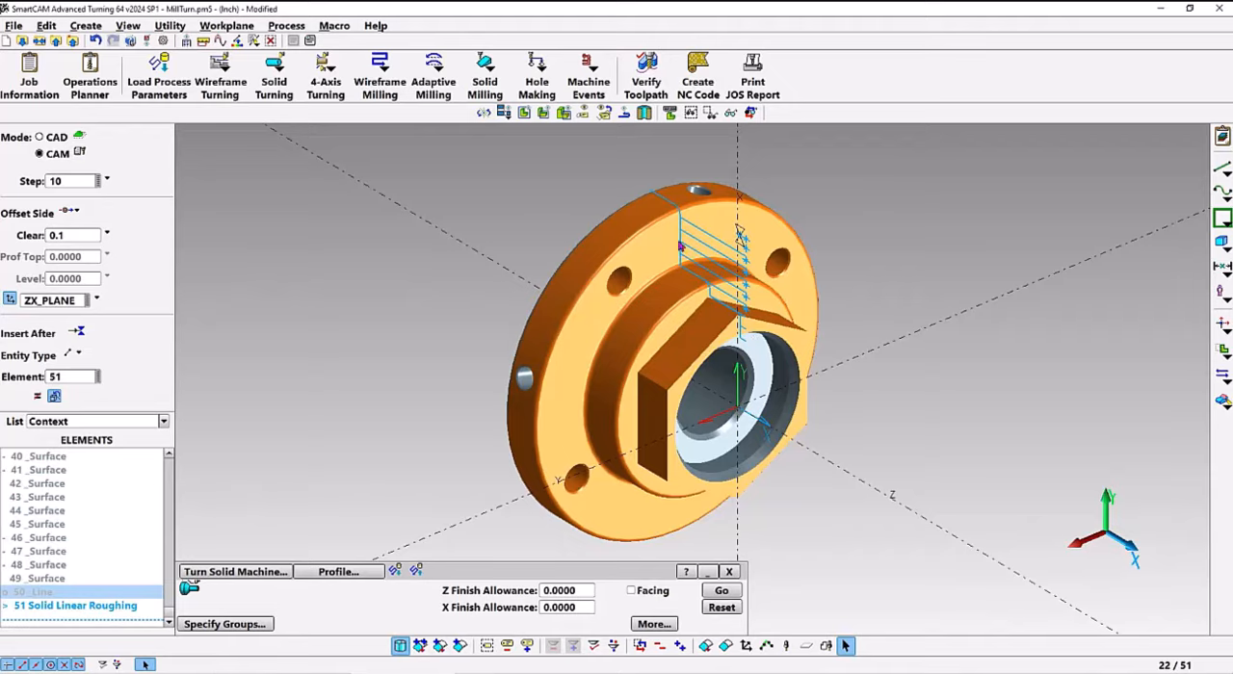
Generate the profile turning toolpath with Facing on and a Tangential end extension of length .875, and simulate the material removal
left_click(631, 593)
left_click(655, 624)
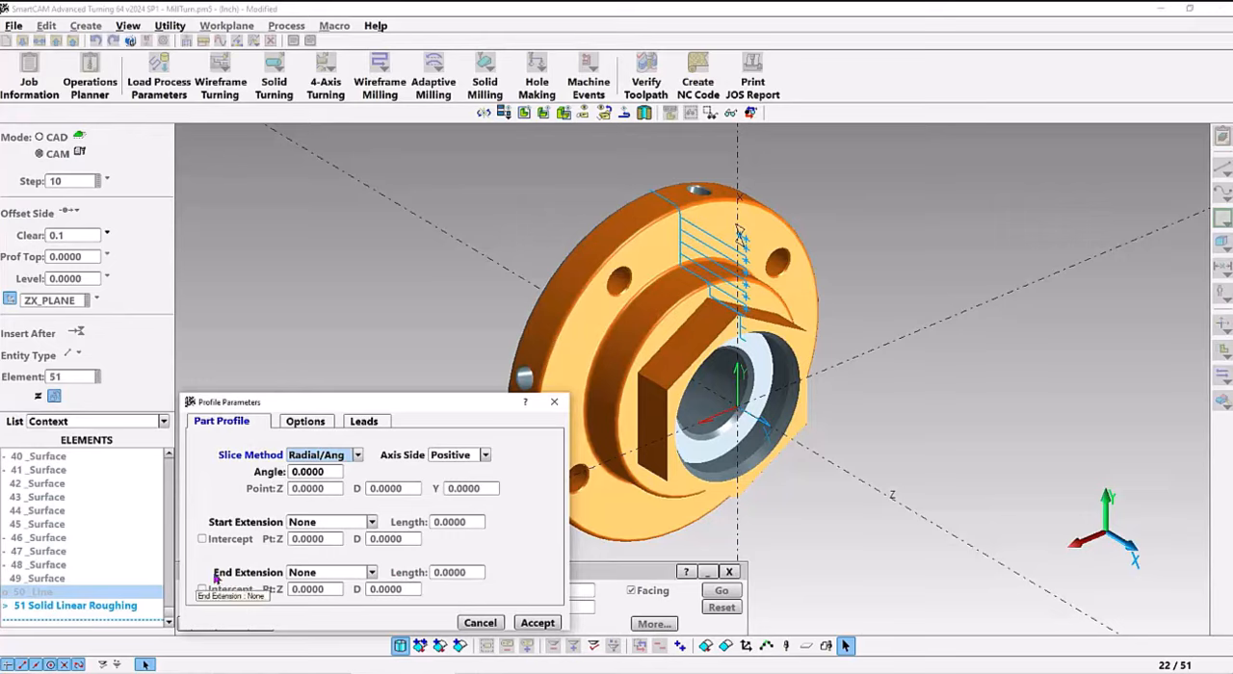
left_click(316, 574)
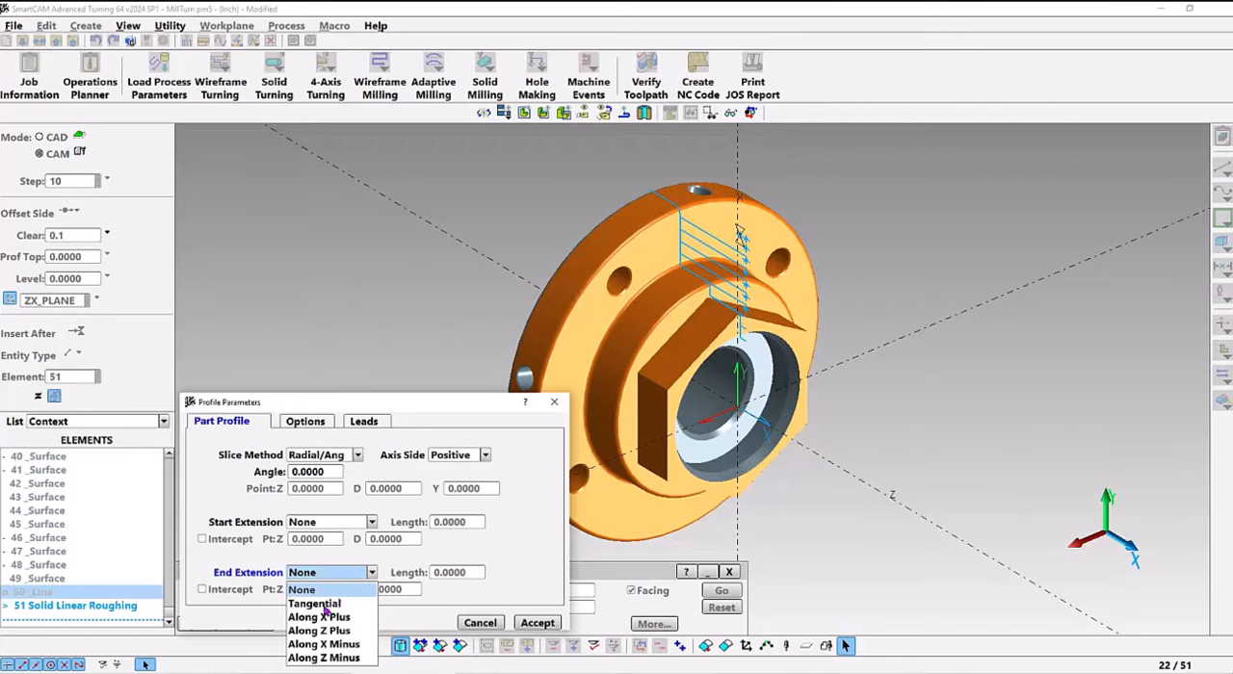
left_click(325, 605)
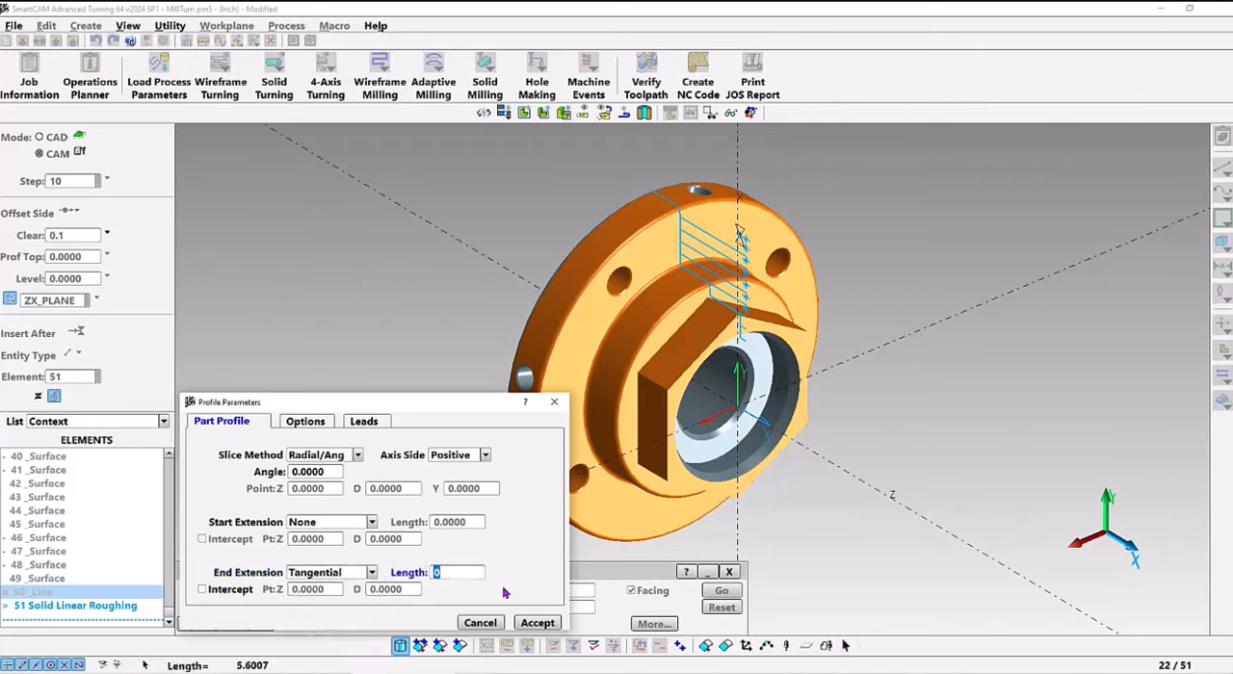
type(".8750")
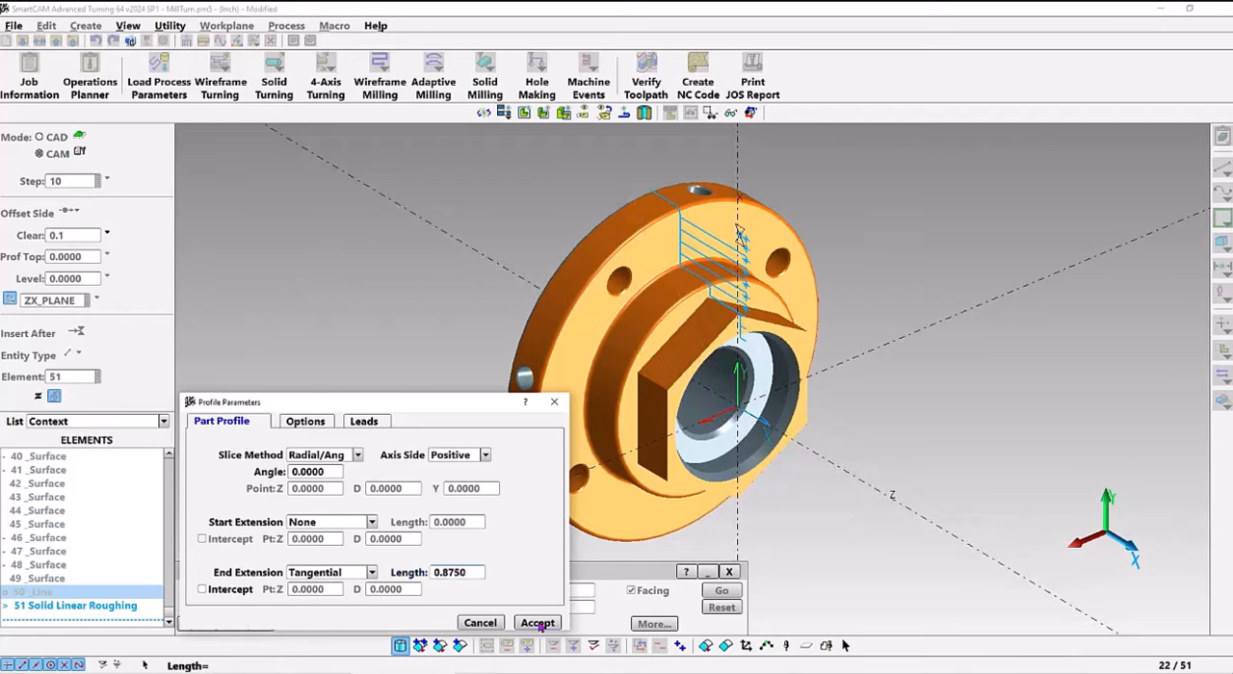
left_click(537, 622)
left_click(725, 592)
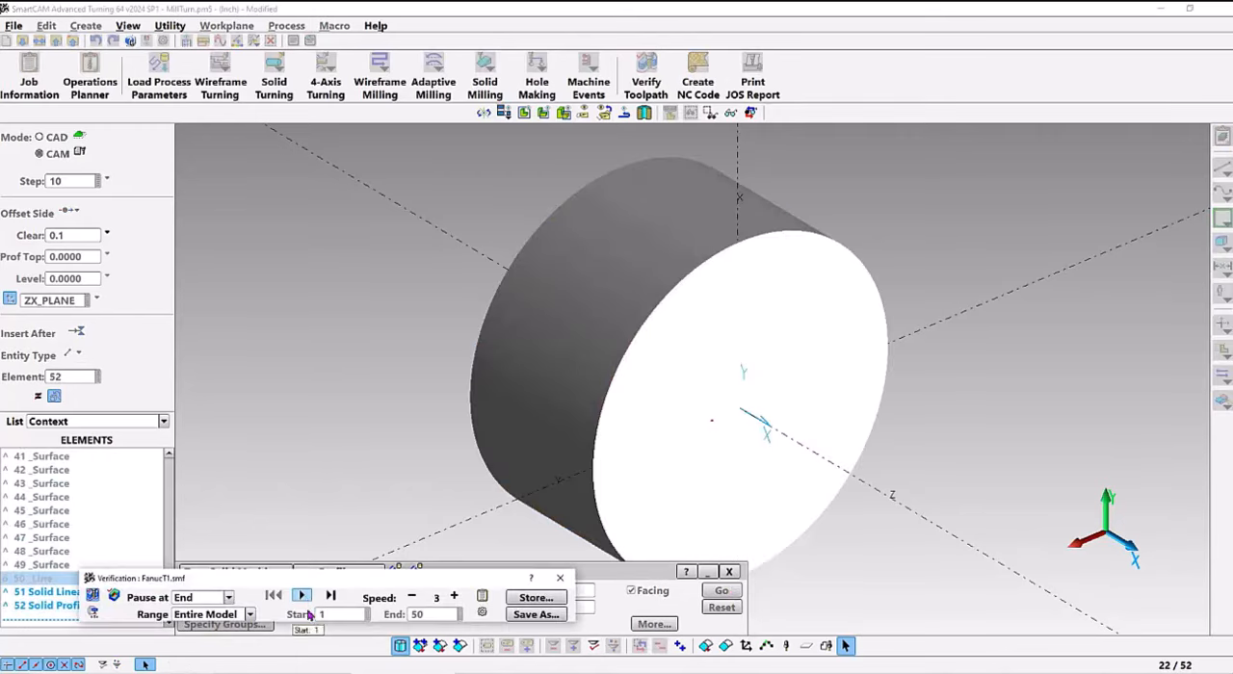
left_click(305, 596)
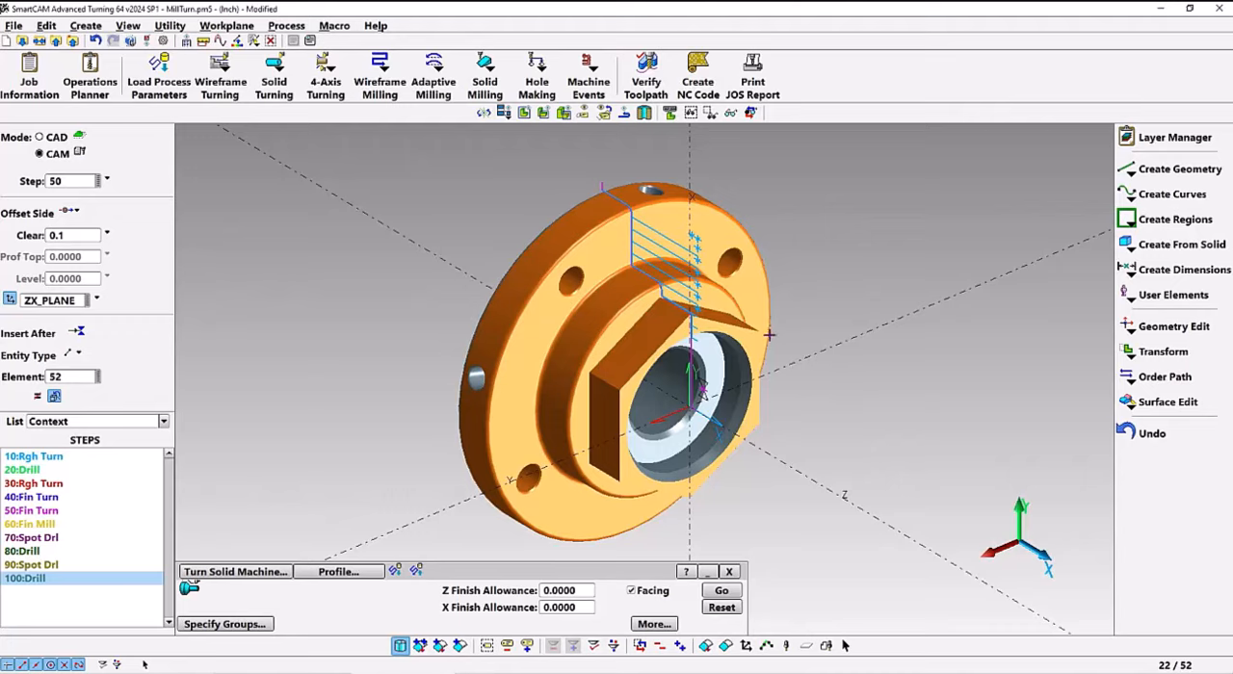
Make the Fin Mill step 60 active and create a point/rapid move at Z 2, D 0
left_click(63, 182)
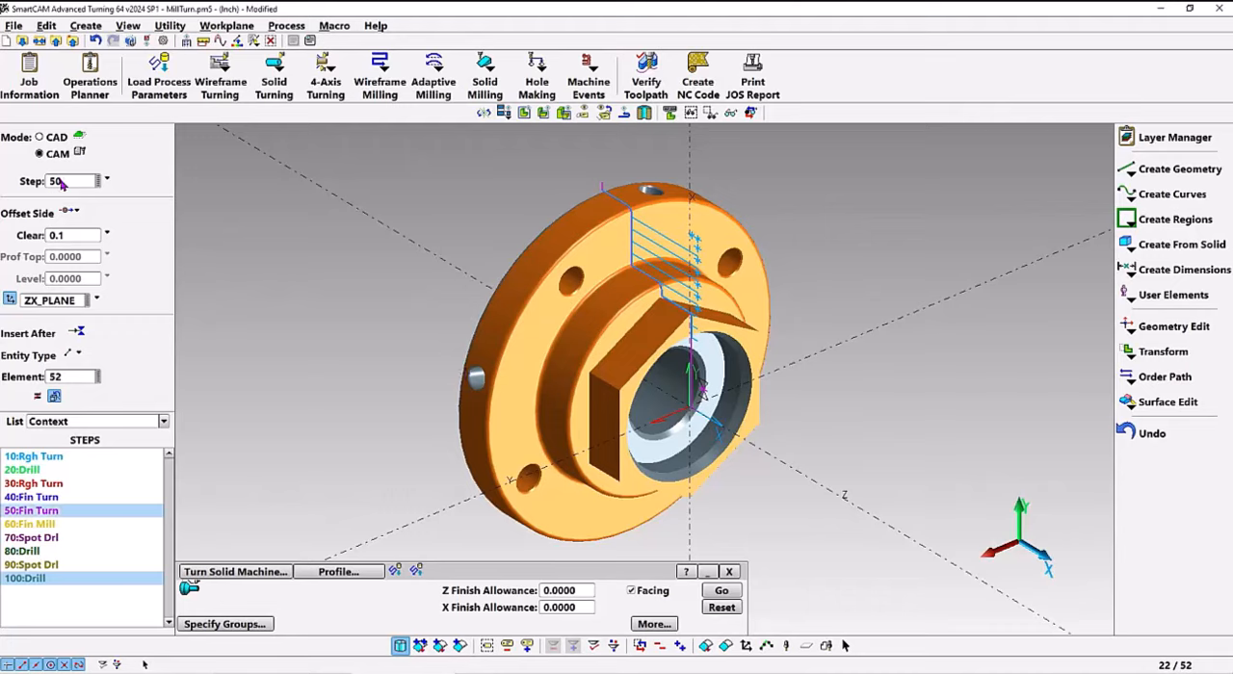
left_click(34, 526)
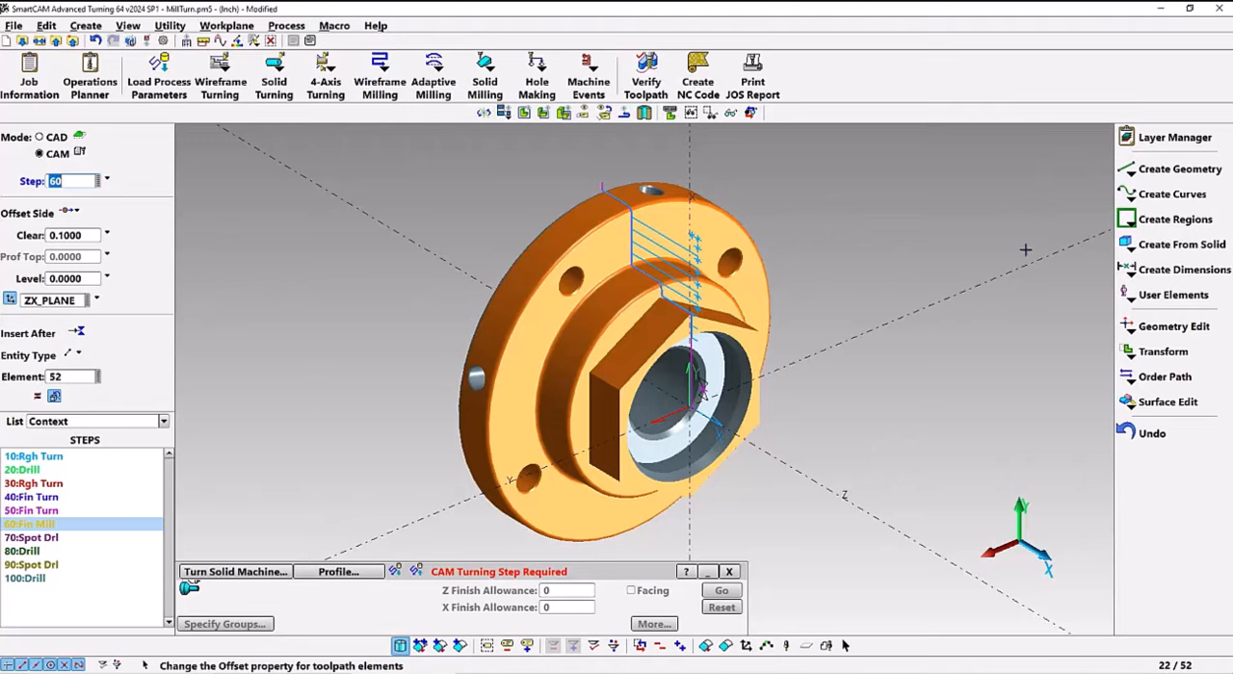
left_click(1126, 175)
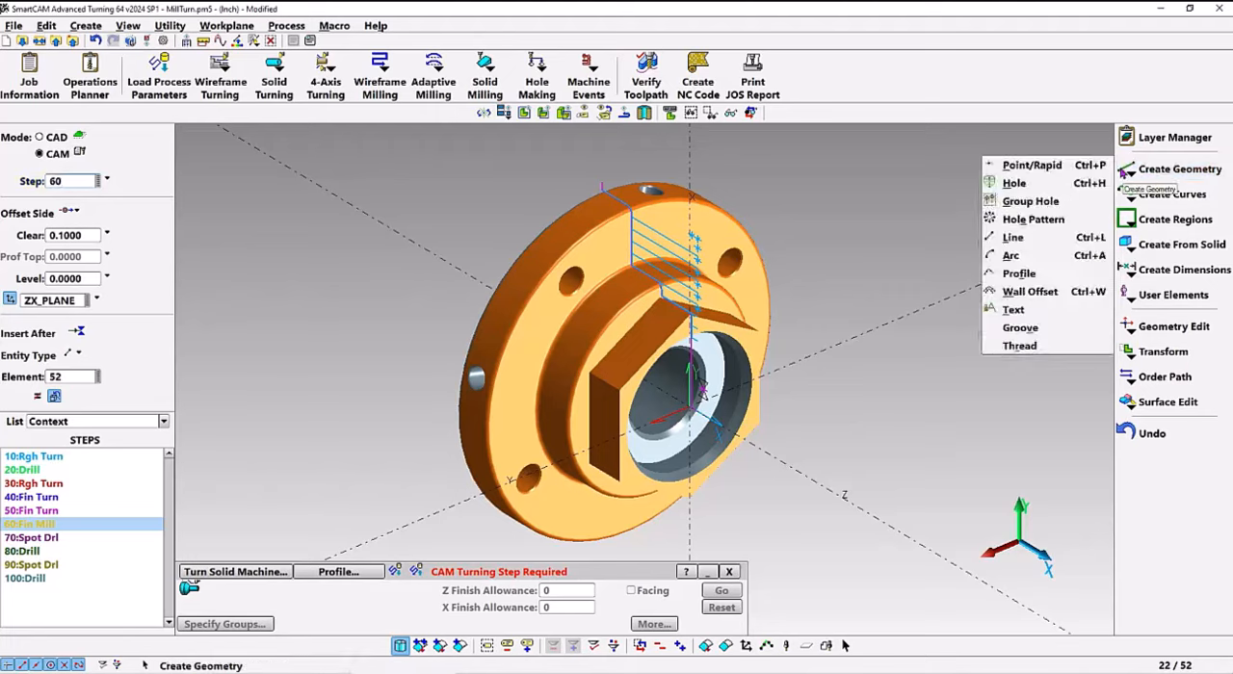
left_click(1031, 165)
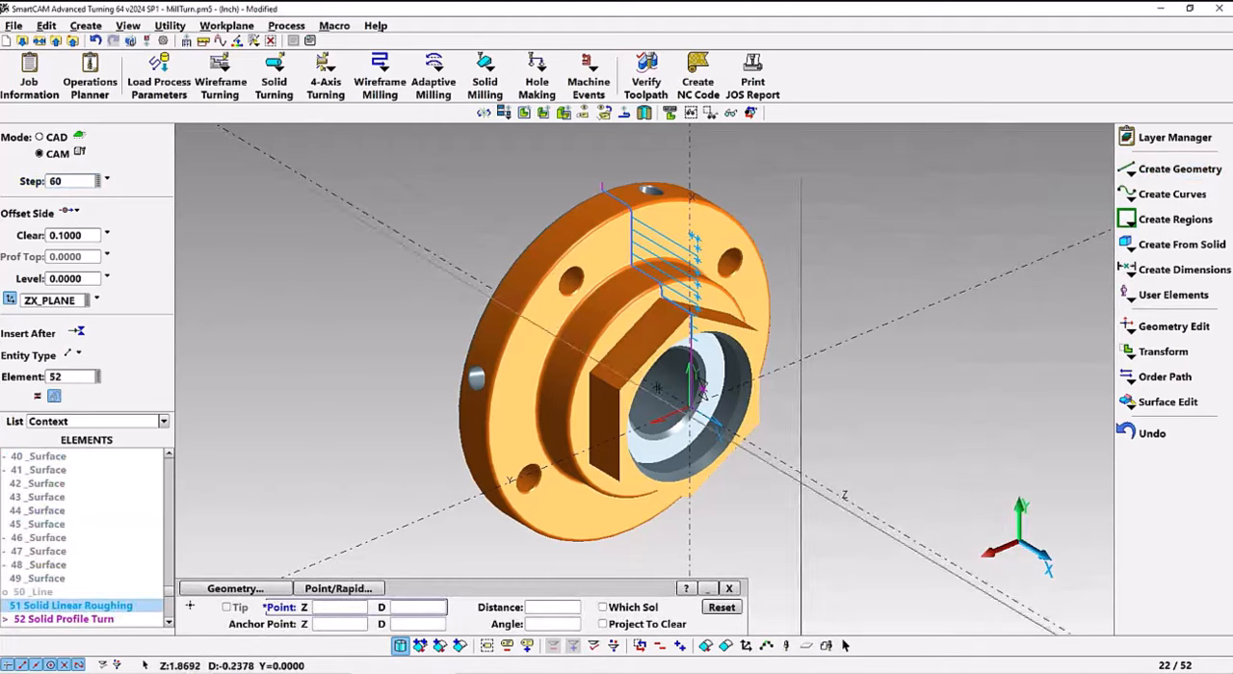
left_click(328, 611)
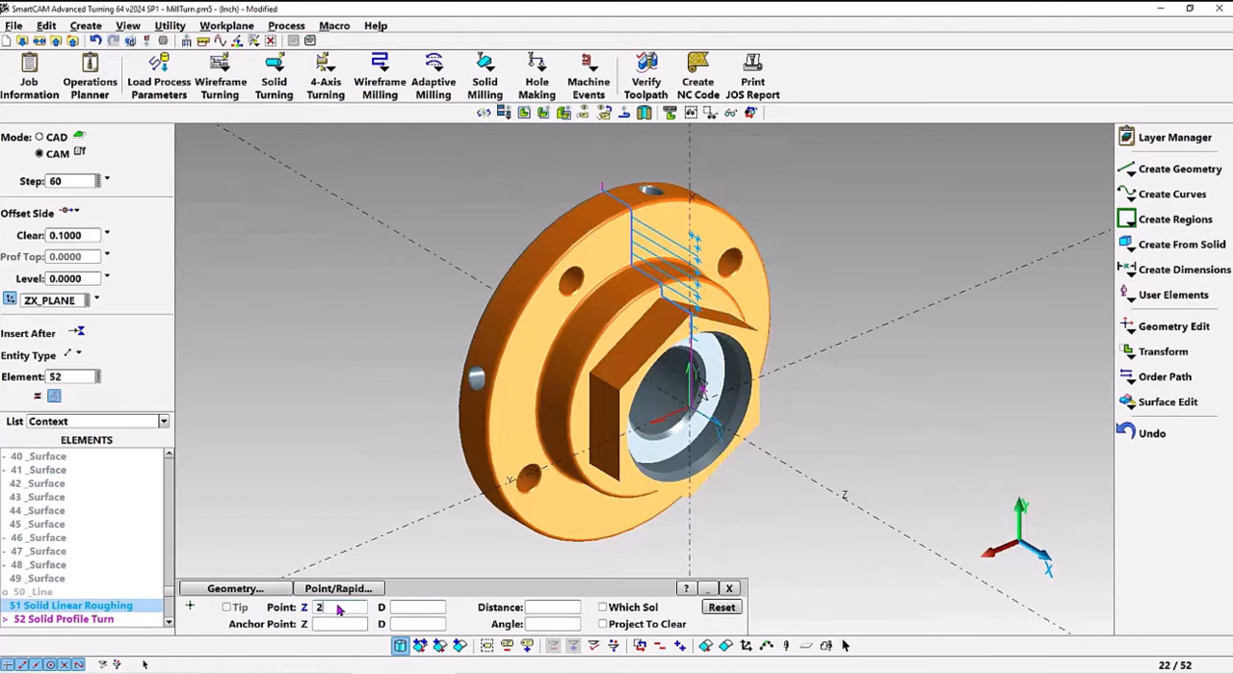
left_click(416, 612)
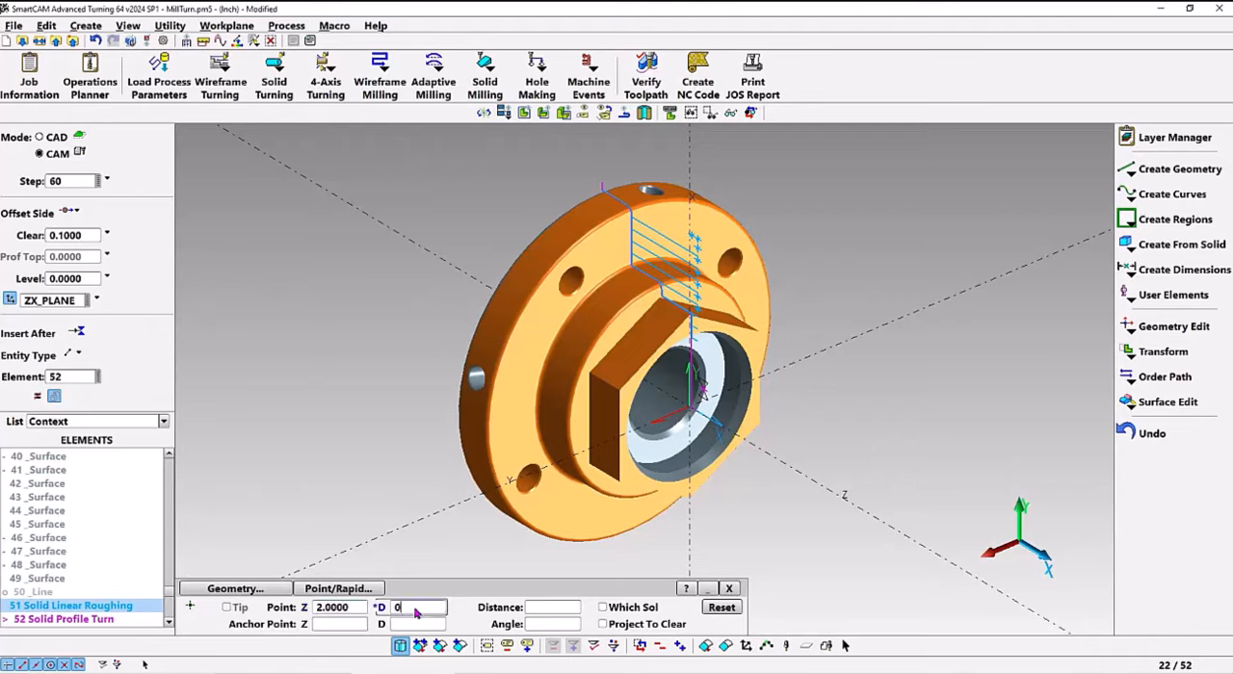
type("0")
key("Return")
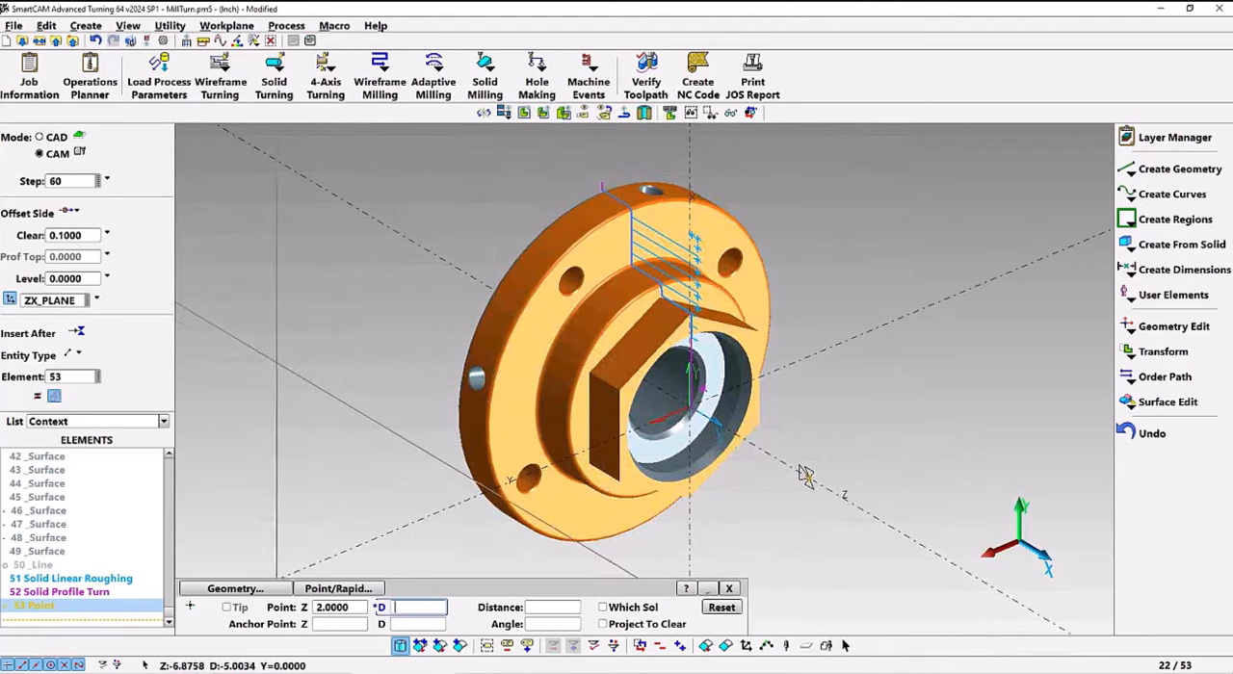
Switch the workplane to XY_PLANE and start a solid milling Profile operation
left_click(37, 304)
left_click(45, 458)
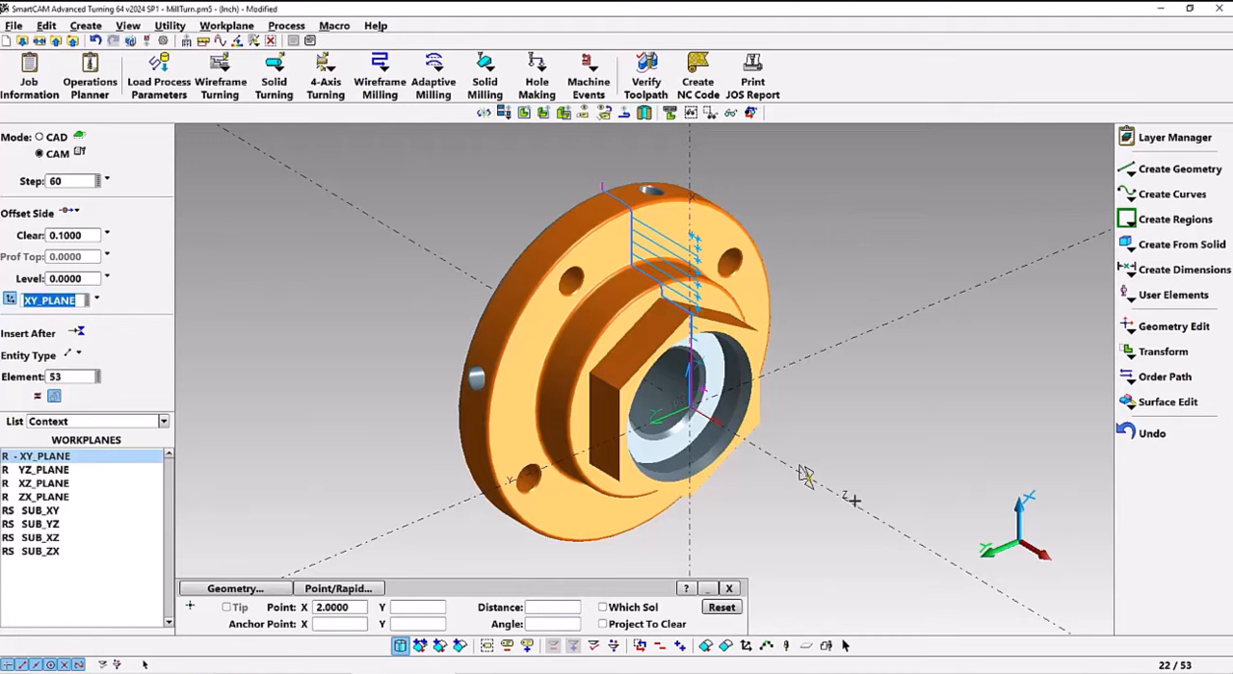
left_click(485, 77)
left_click(499, 129)
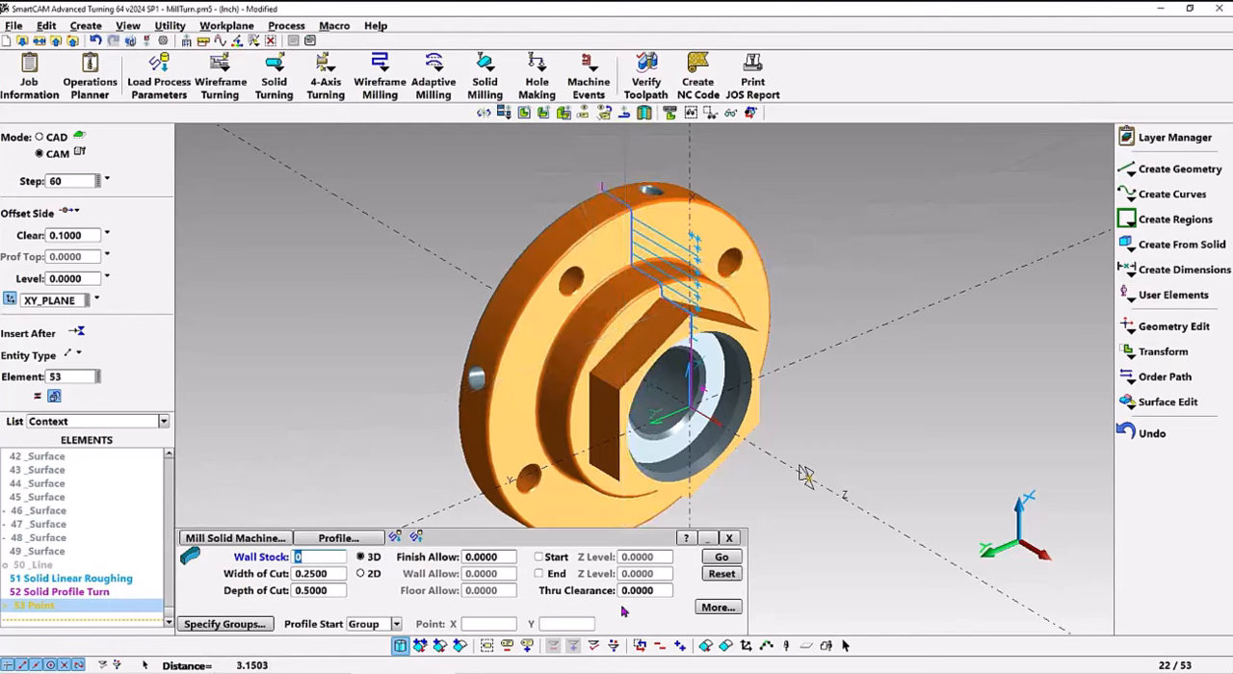
Replace the selection with the shoulder face behind the hexagon and its adjacent surfaces, leaving out the shoulder's outer edge surface
right_click(903, 212)
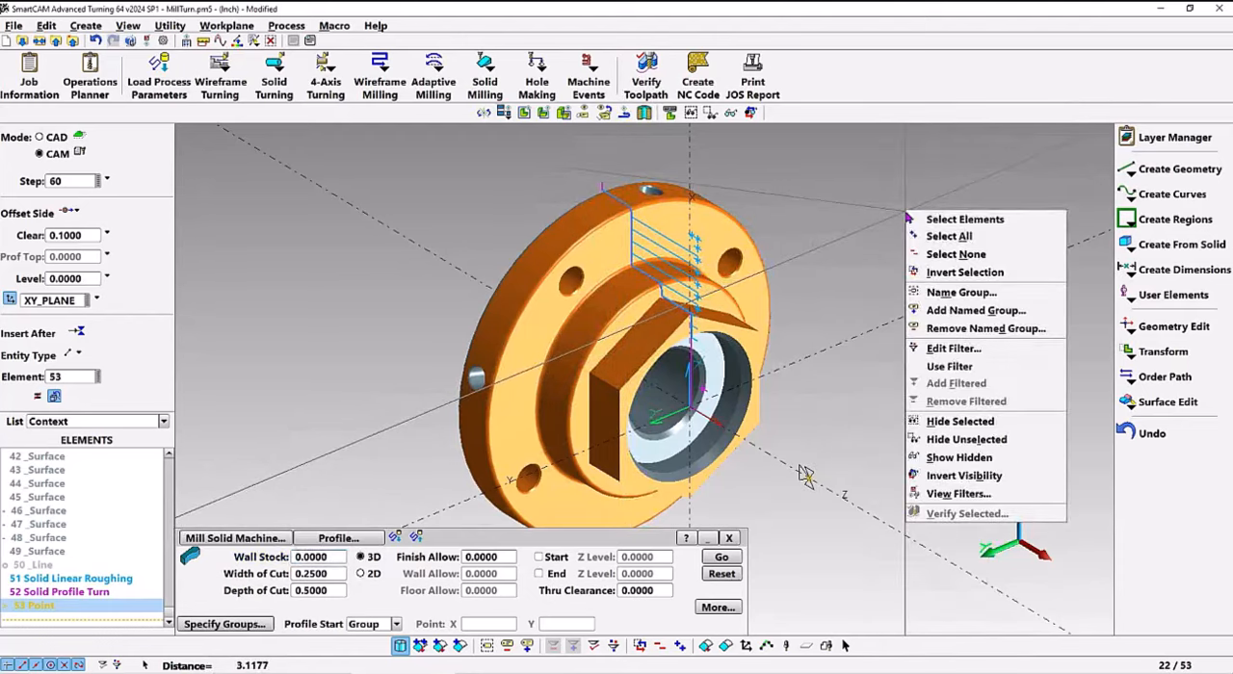
left_click(939, 254)
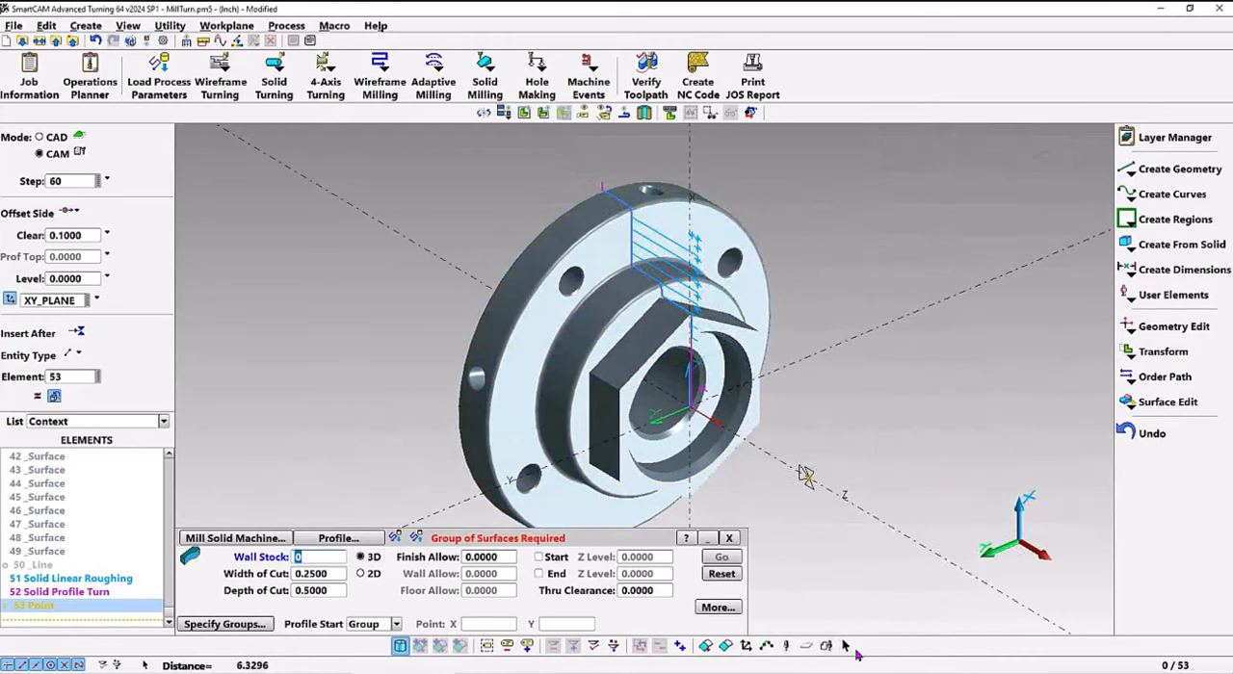
left_click(845, 646)
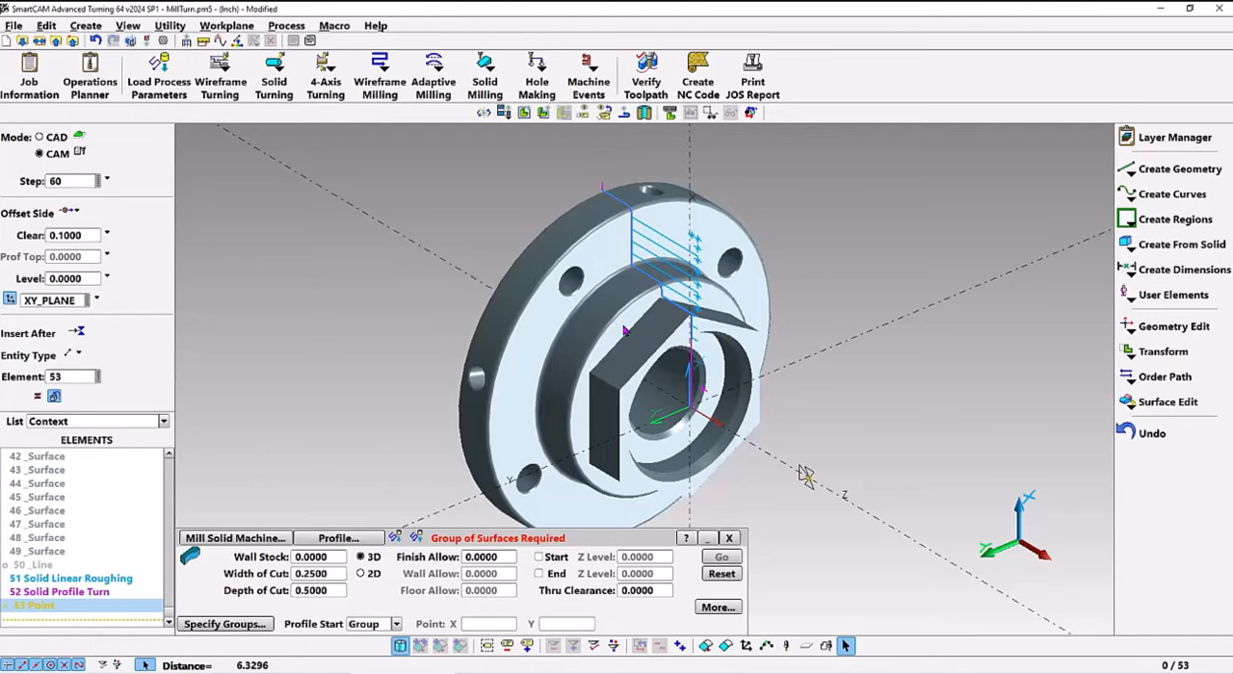
left_click(623, 331)
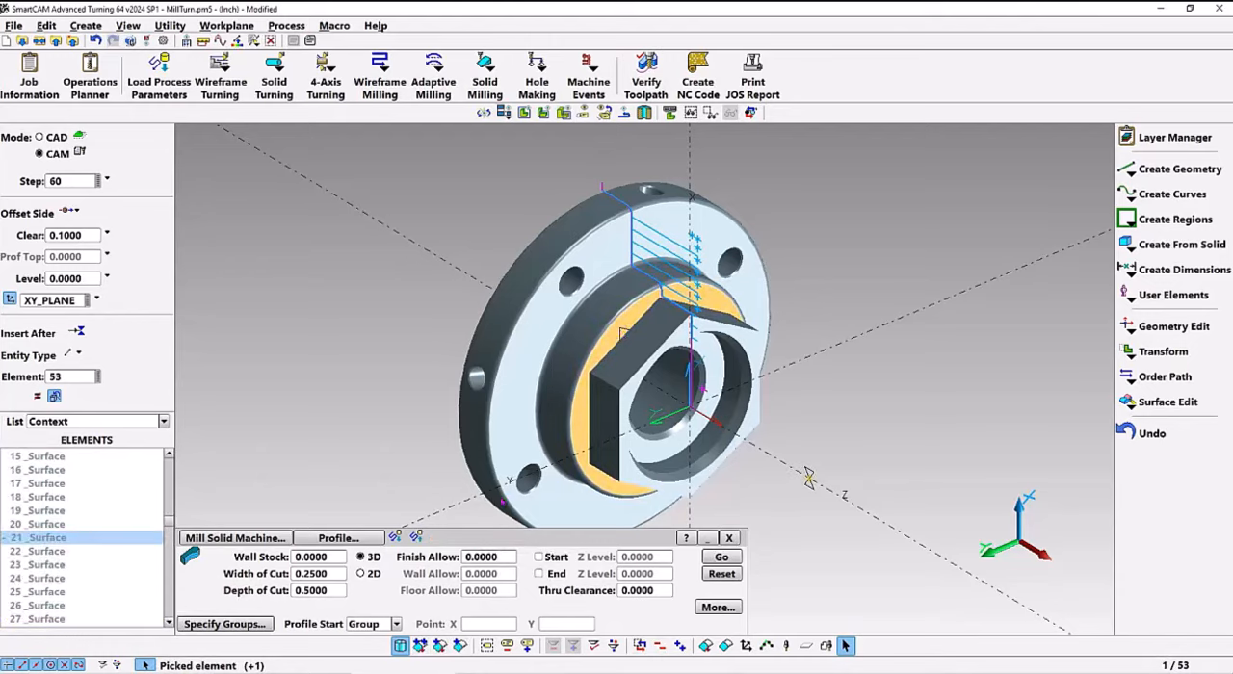
left_click(460, 645)
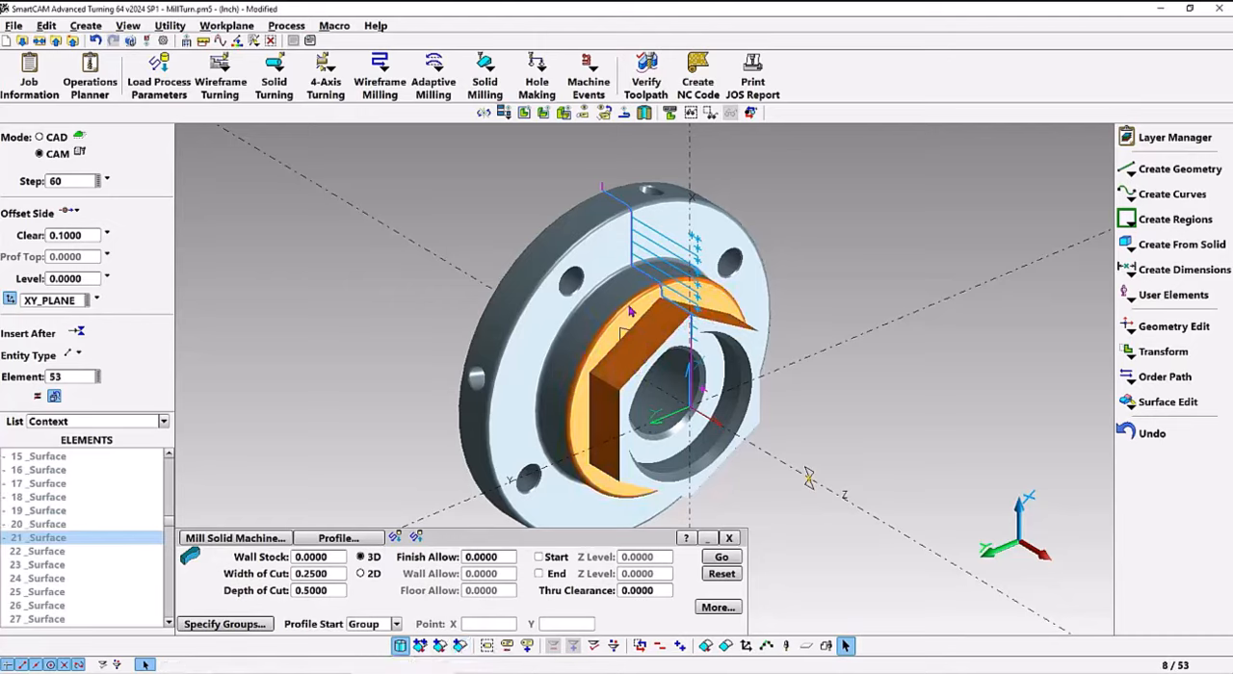
left_click(573, 408)
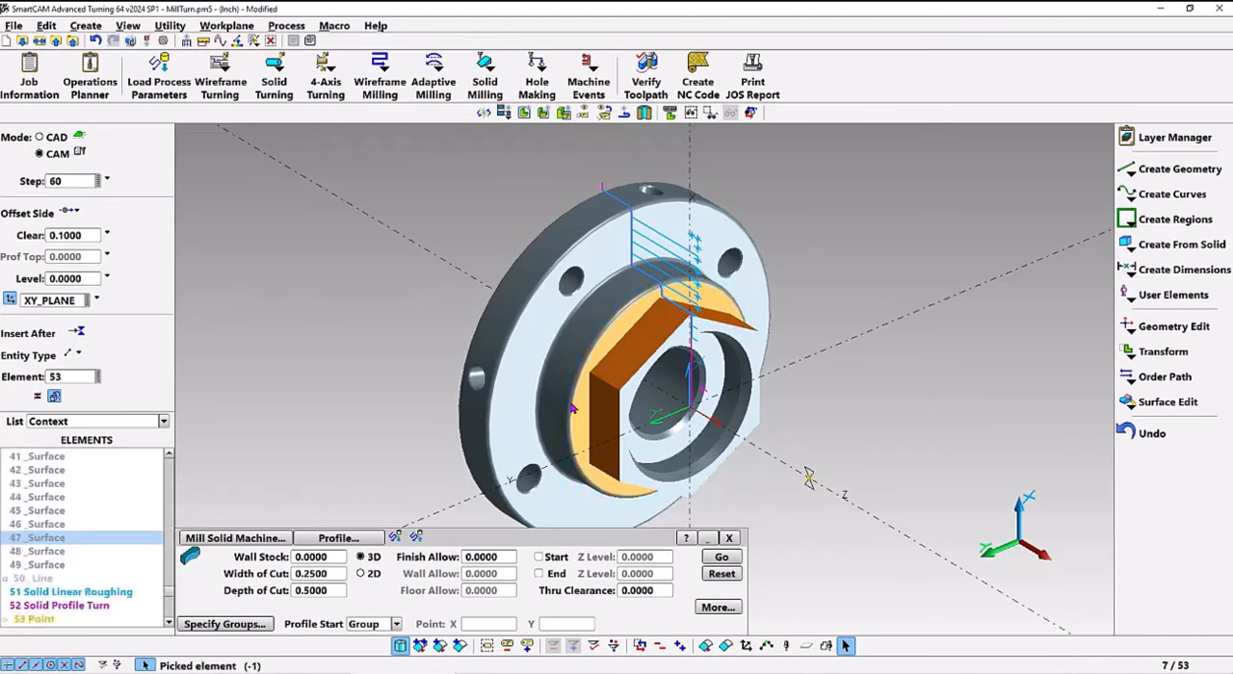
Generate the hexagon's solid milling profile toolpath with an Arc lead-in, and simulate its material removal
left_click(717, 608)
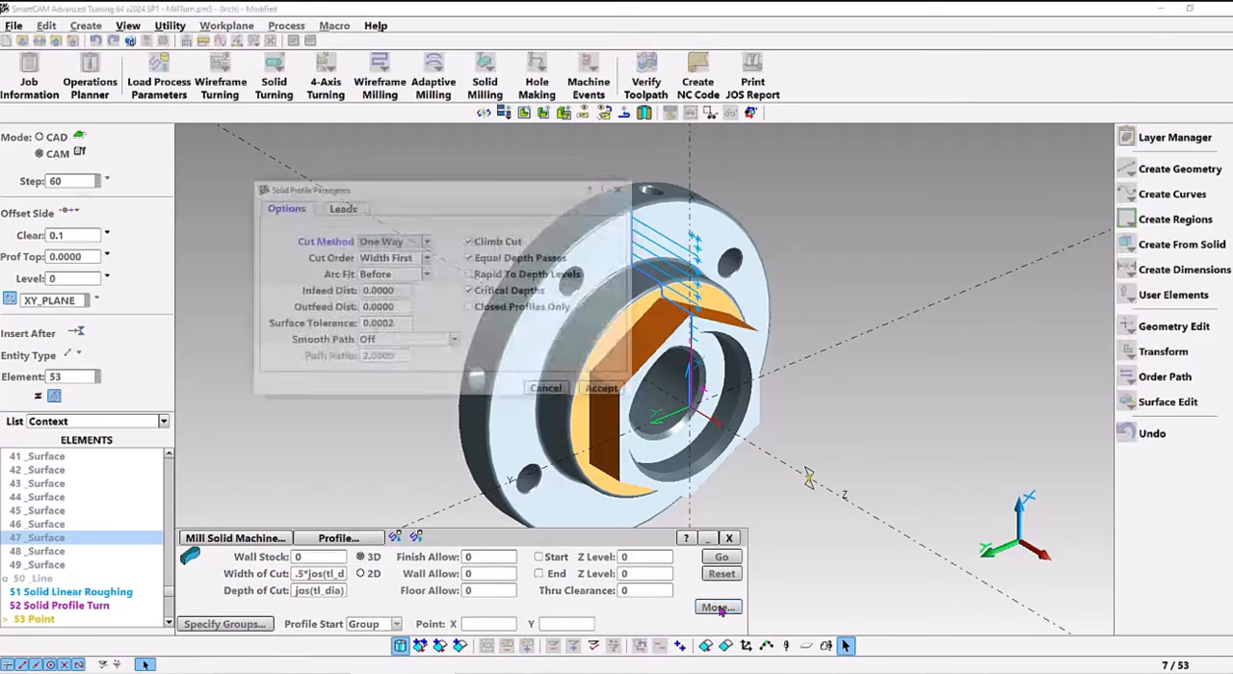
left_click(342, 208)
left_click(358, 241)
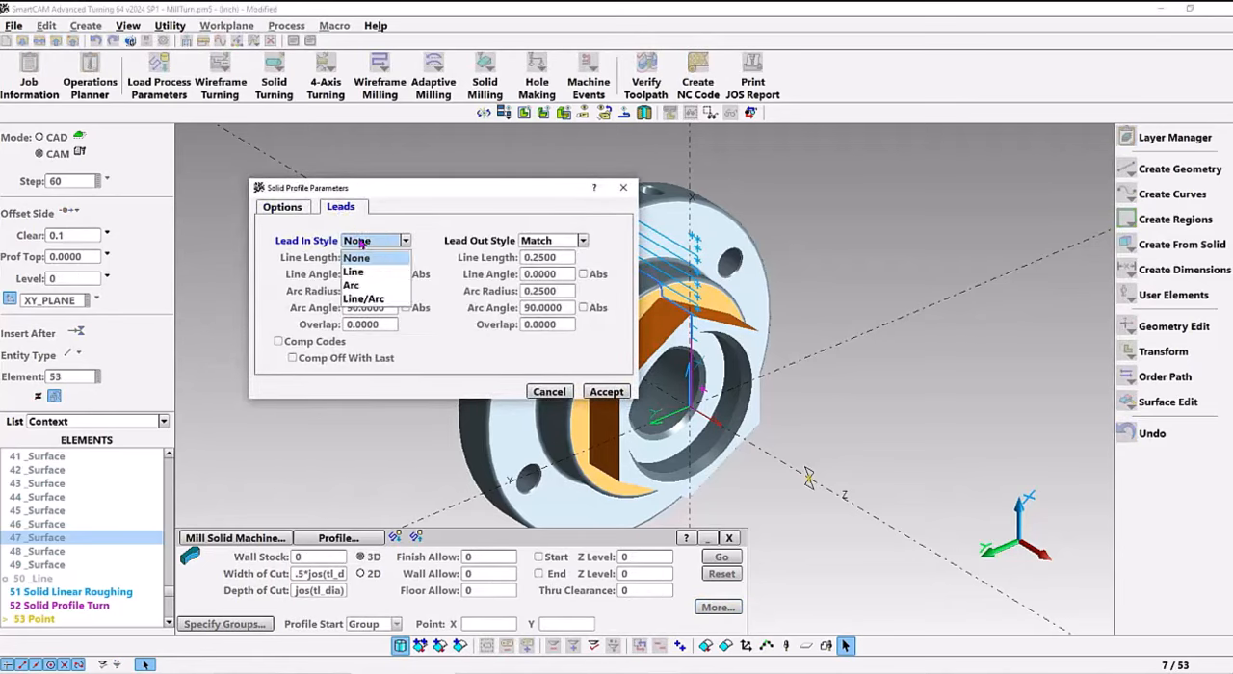
left_click(355, 286)
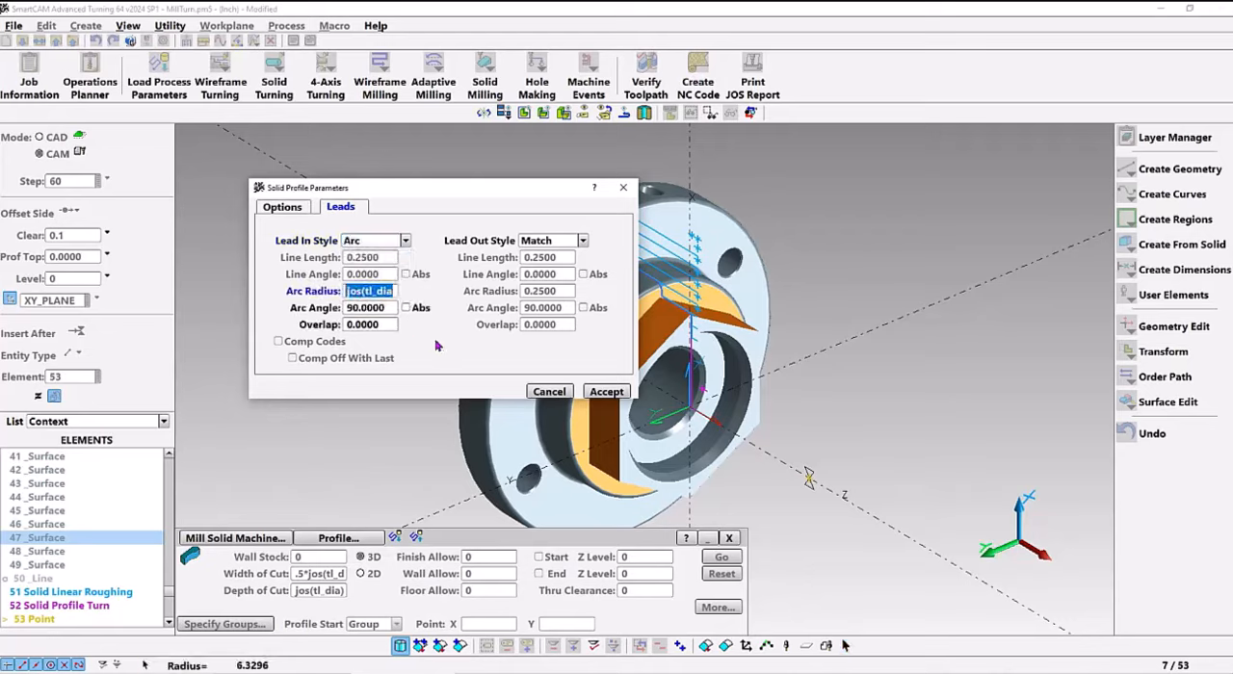
left_click(606, 392)
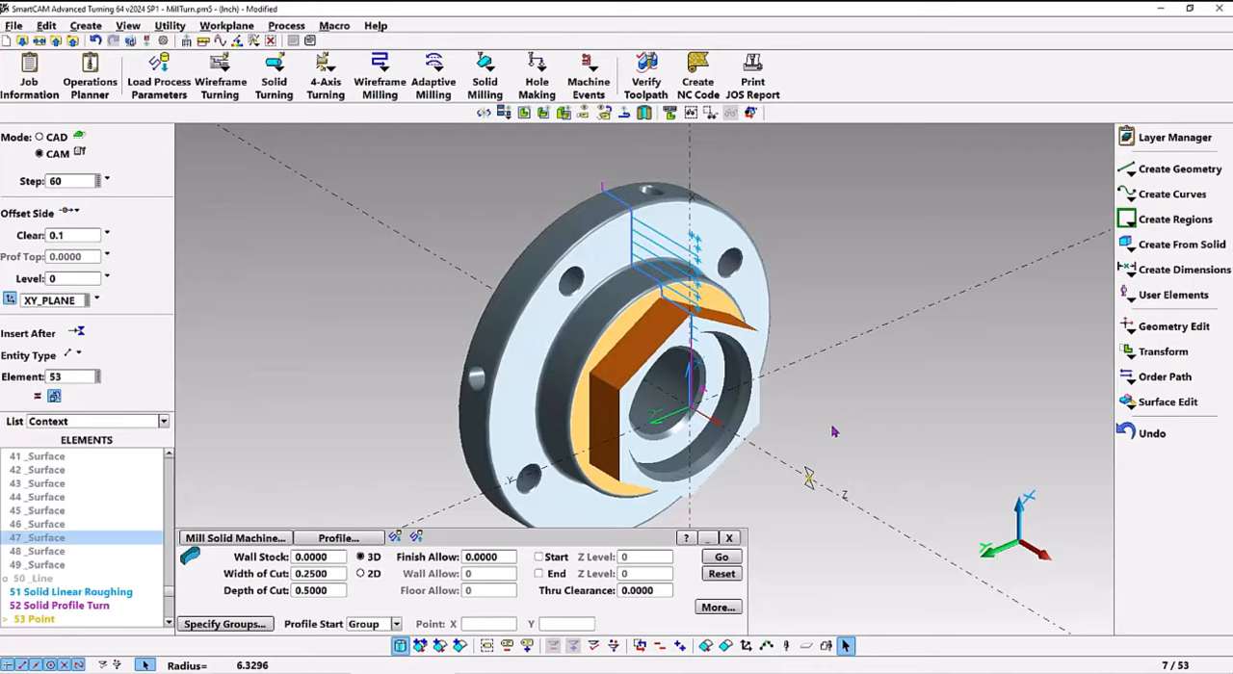
left_click(721, 558)
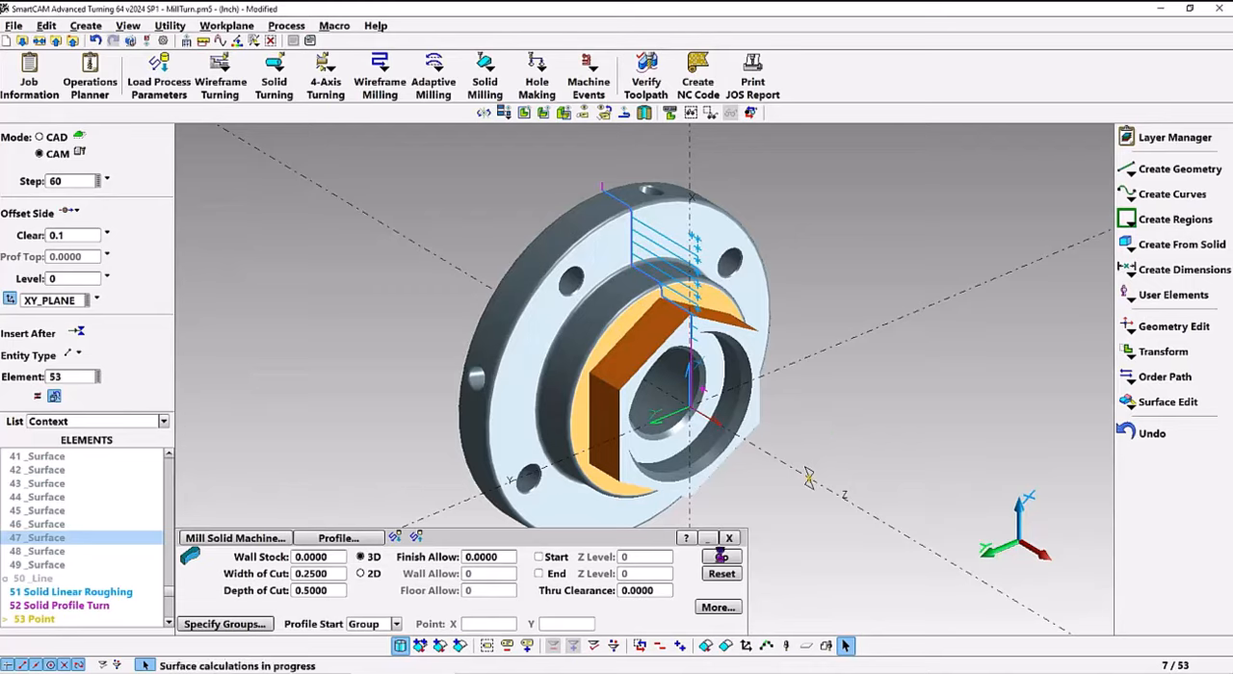
left_click(646, 77)
left_click(302, 596)
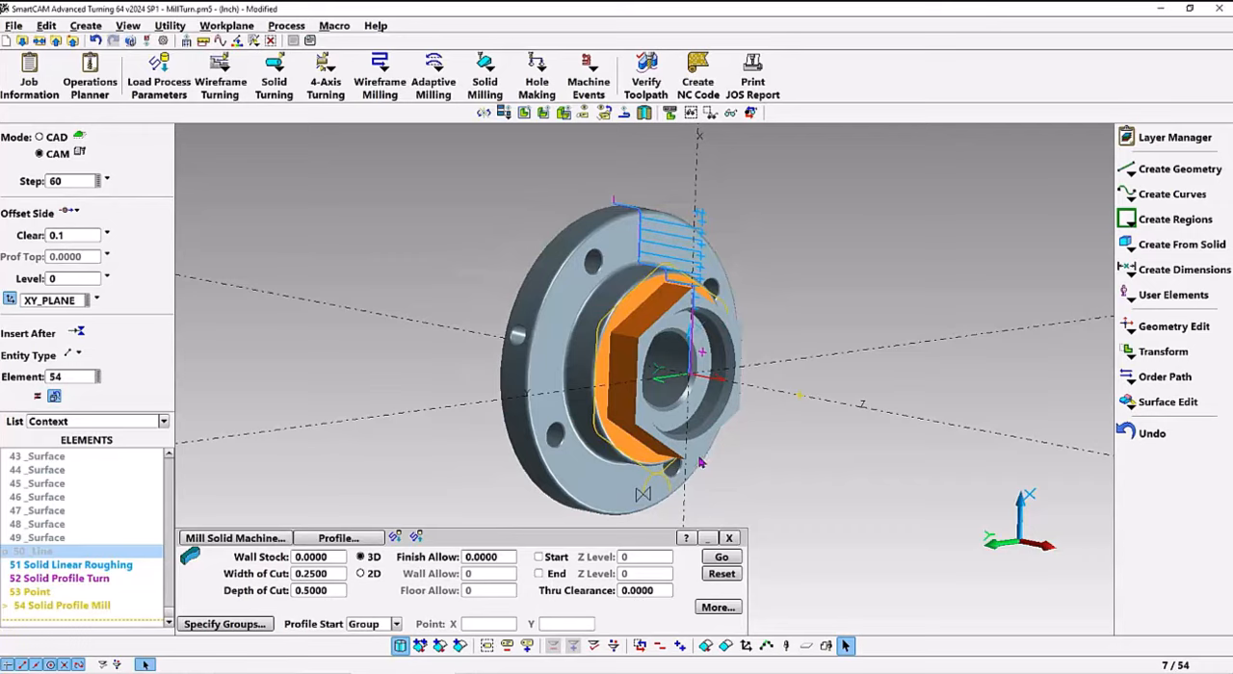
Make the Spot Drl step 70 active, hide the linear roughing, profile turn and profile mill toolpaths, and clear the surface selection
left_click(71, 183)
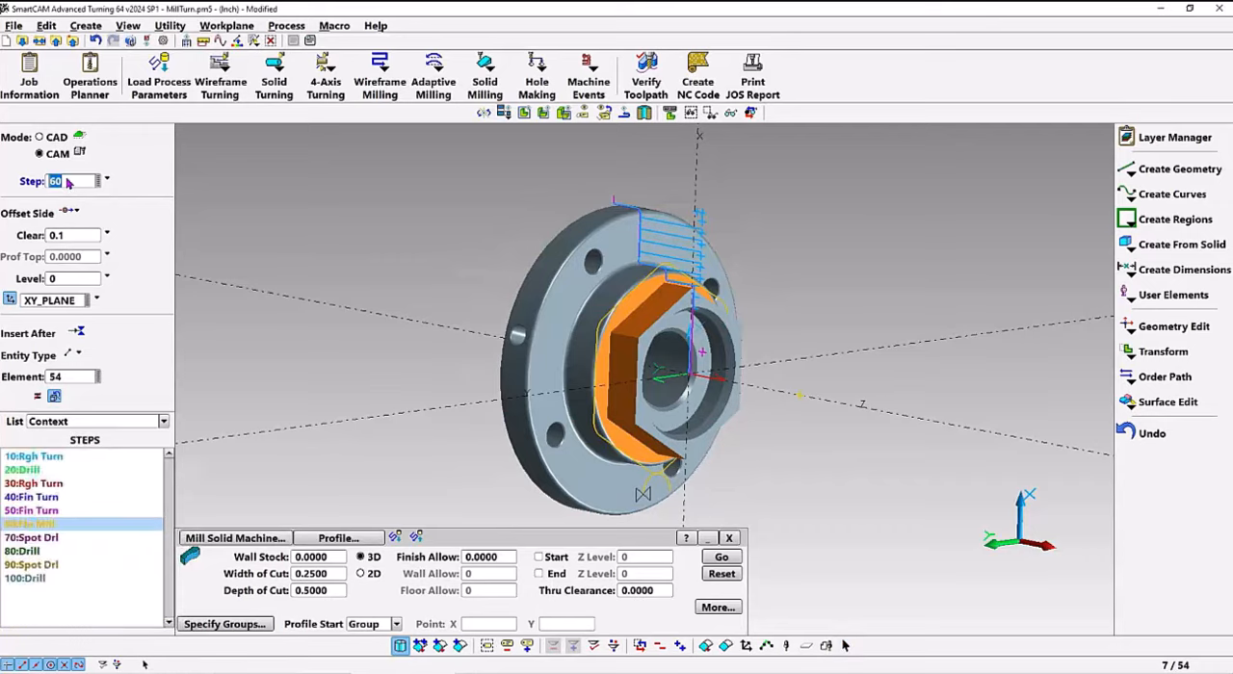
scroll(75, 185, "down", 1)
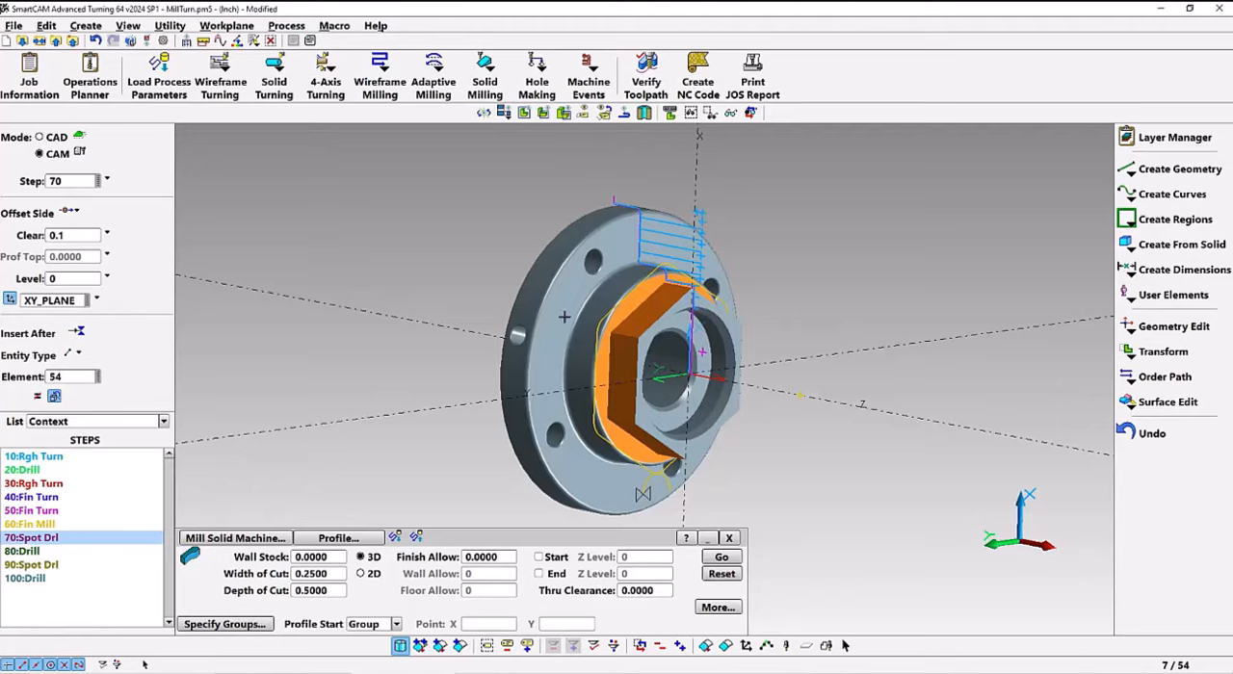
right_click(699, 210)
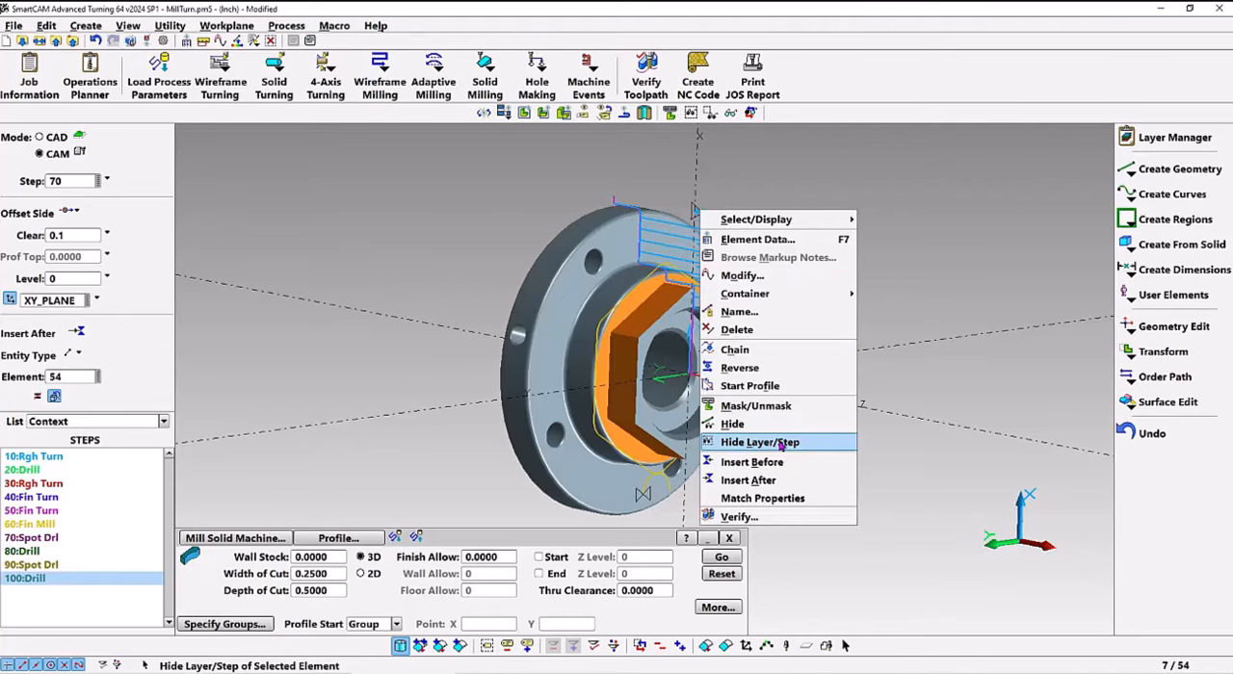
left_click(781, 444)
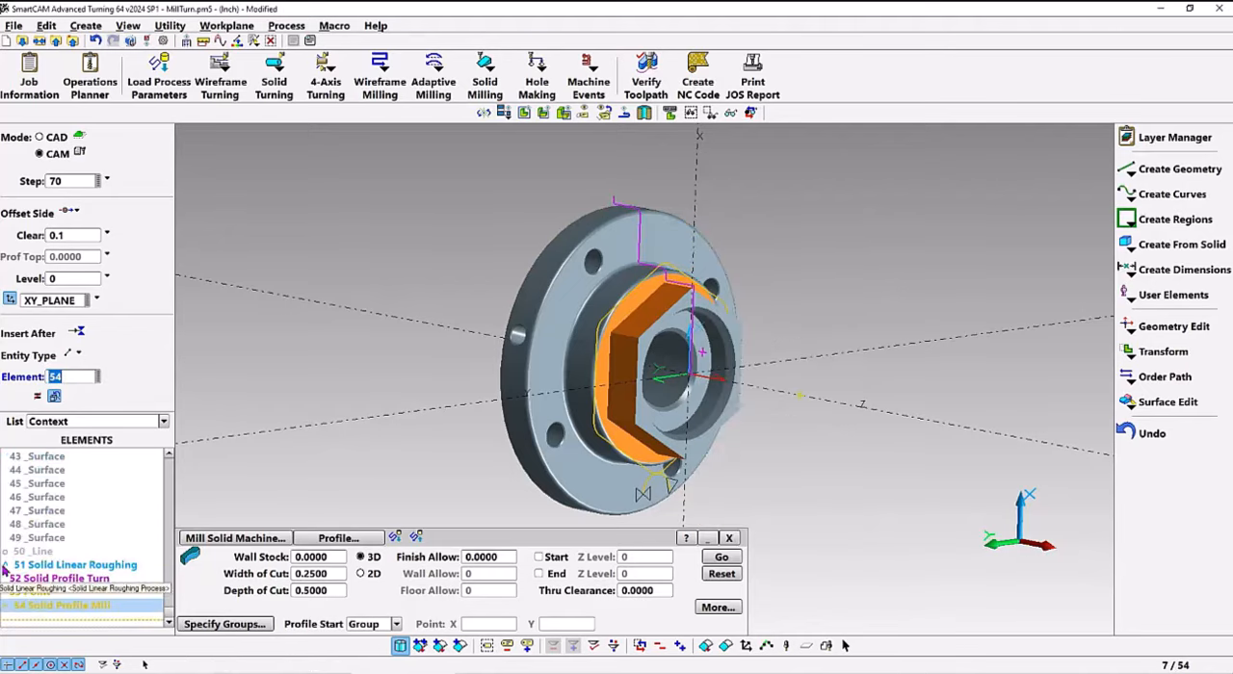
right_click(73, 580)
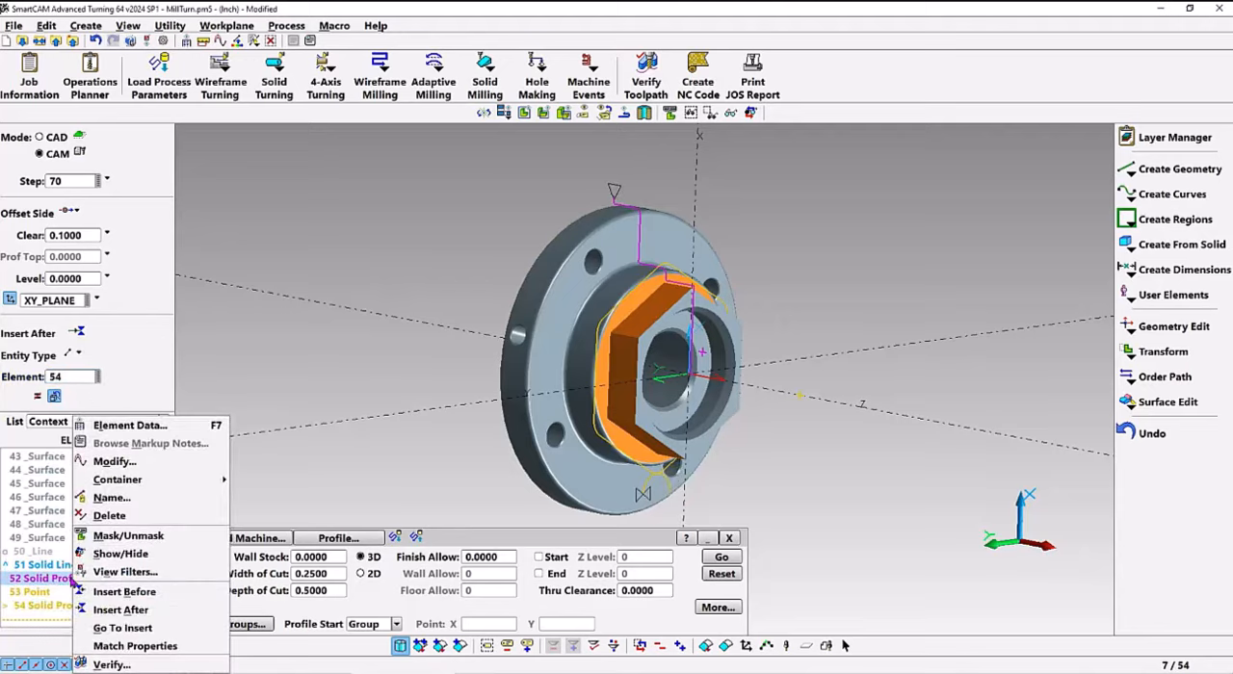
left_click(119, 557)
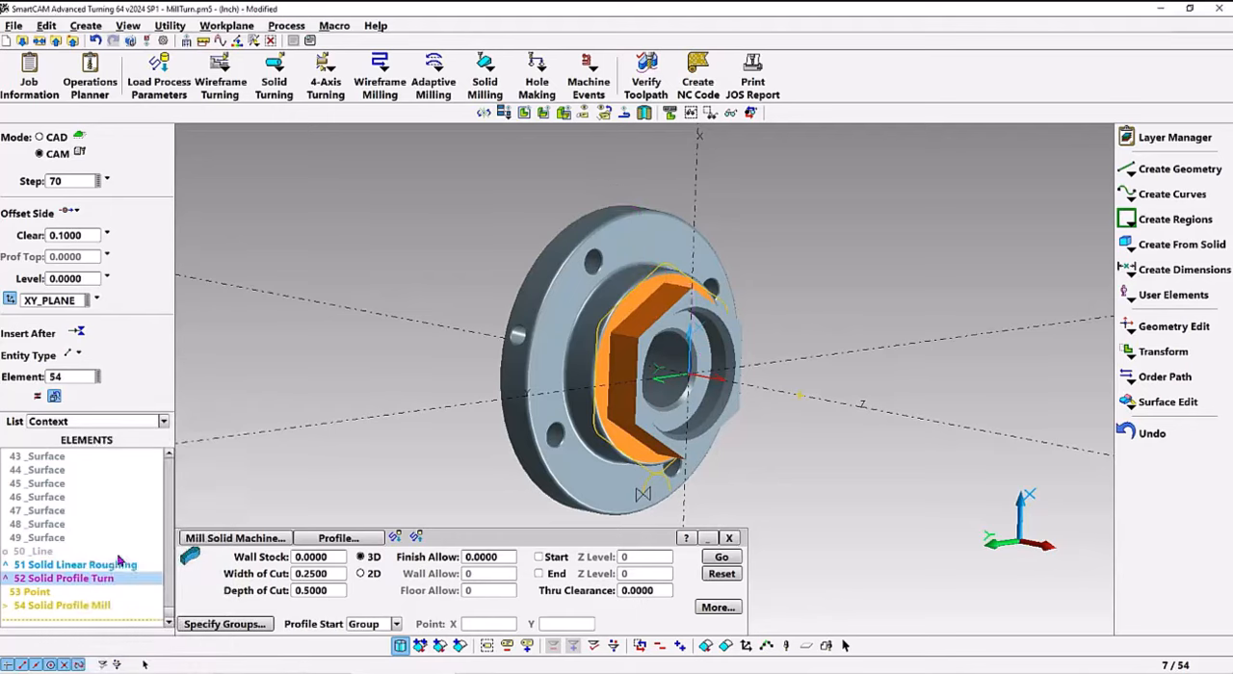
right_click(54, 591)
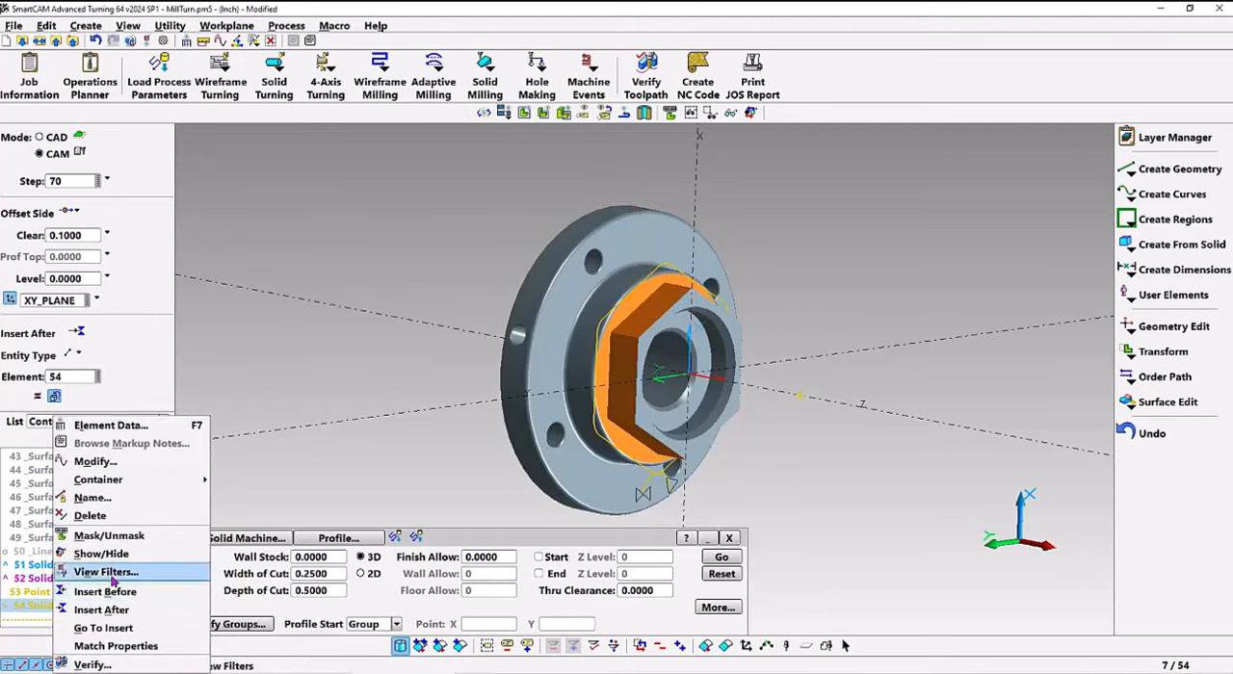
left_click(108, 555)
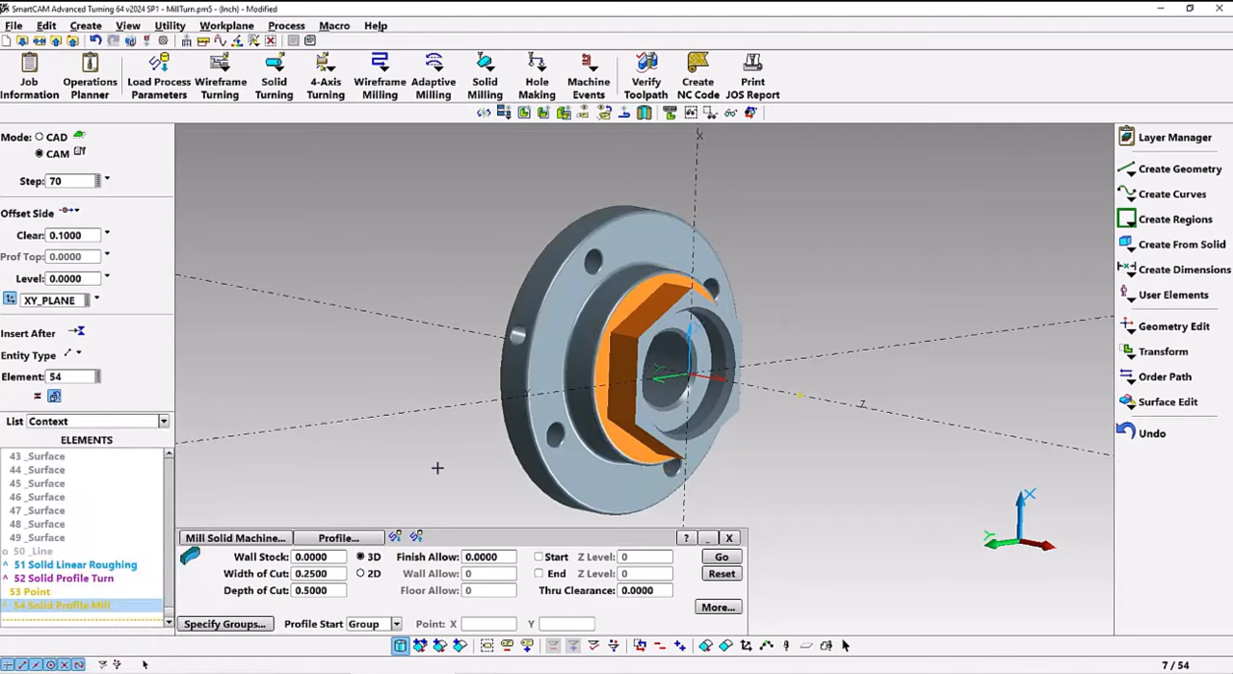
left_click(643, 404)
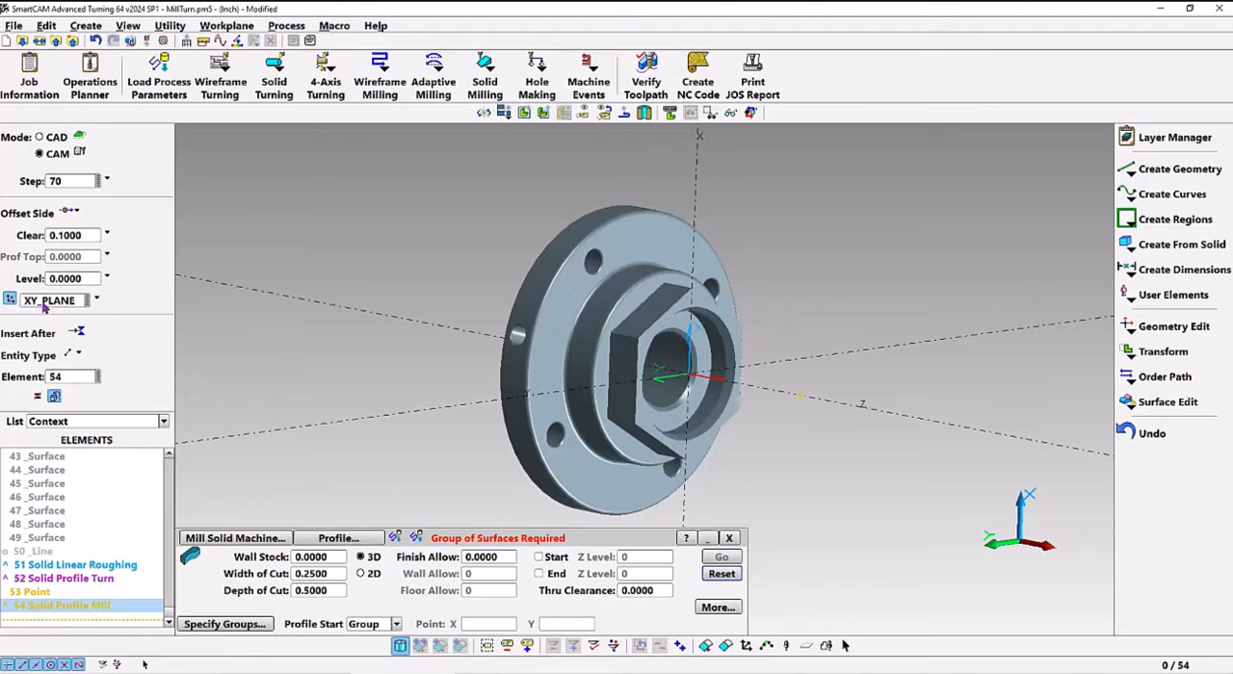
Start creating holes from the solid on the flange's front face, matching diameter by example with one of the flange's bolt holes
left_click(1174, 247)
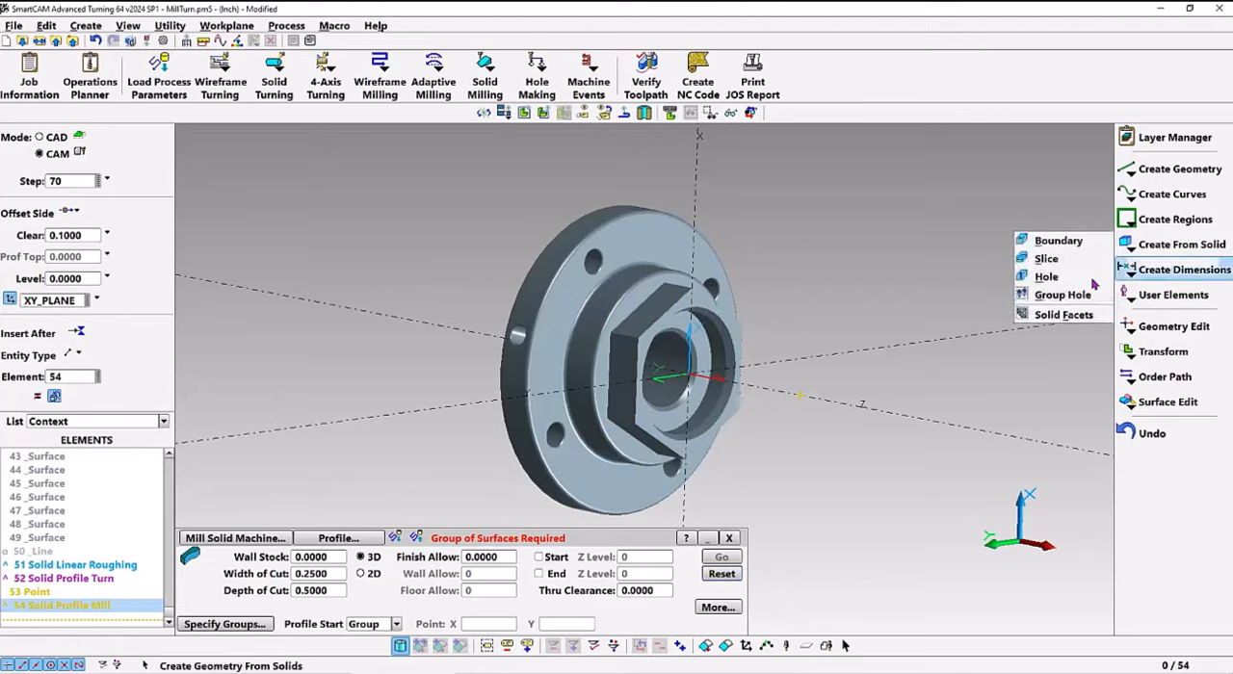
left_click(1046, 277)
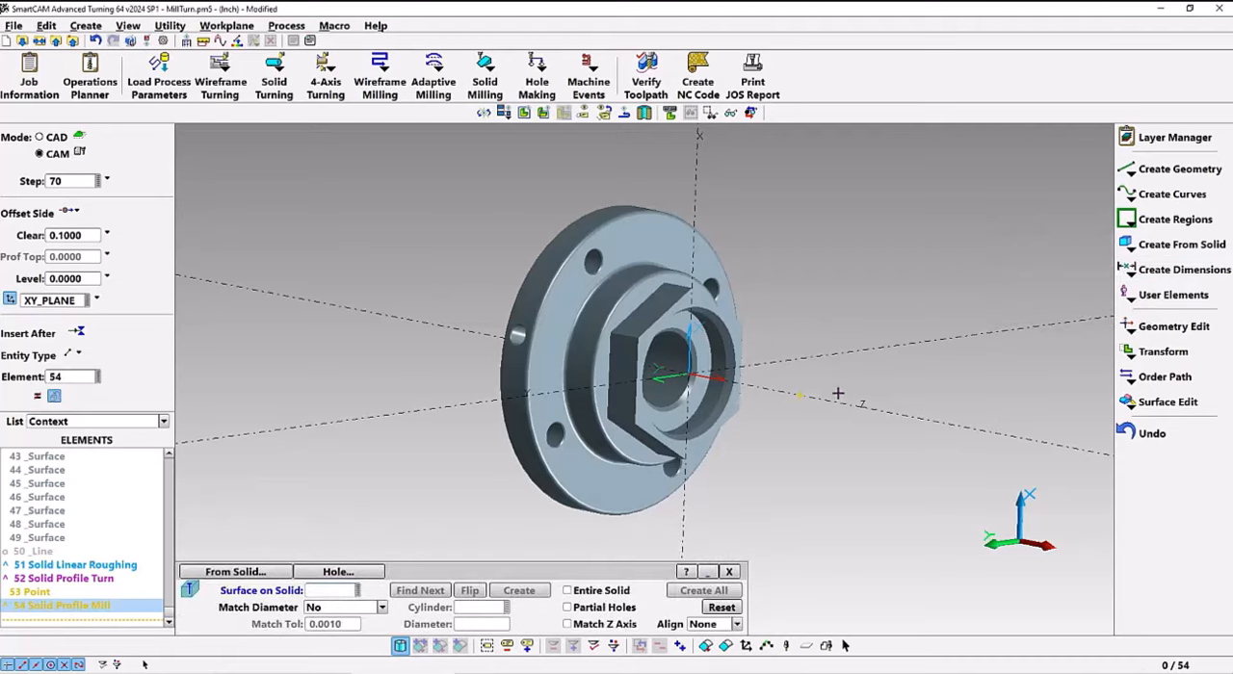
left_click(584, 476)
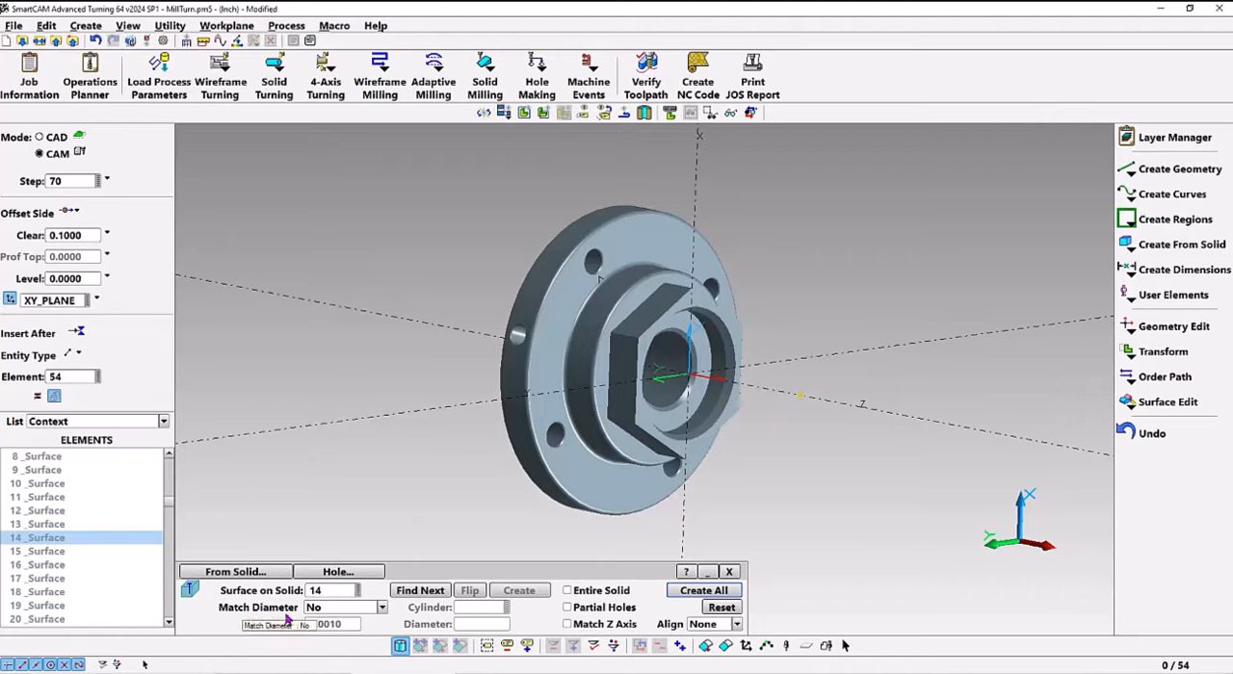
left_click(382, 608)
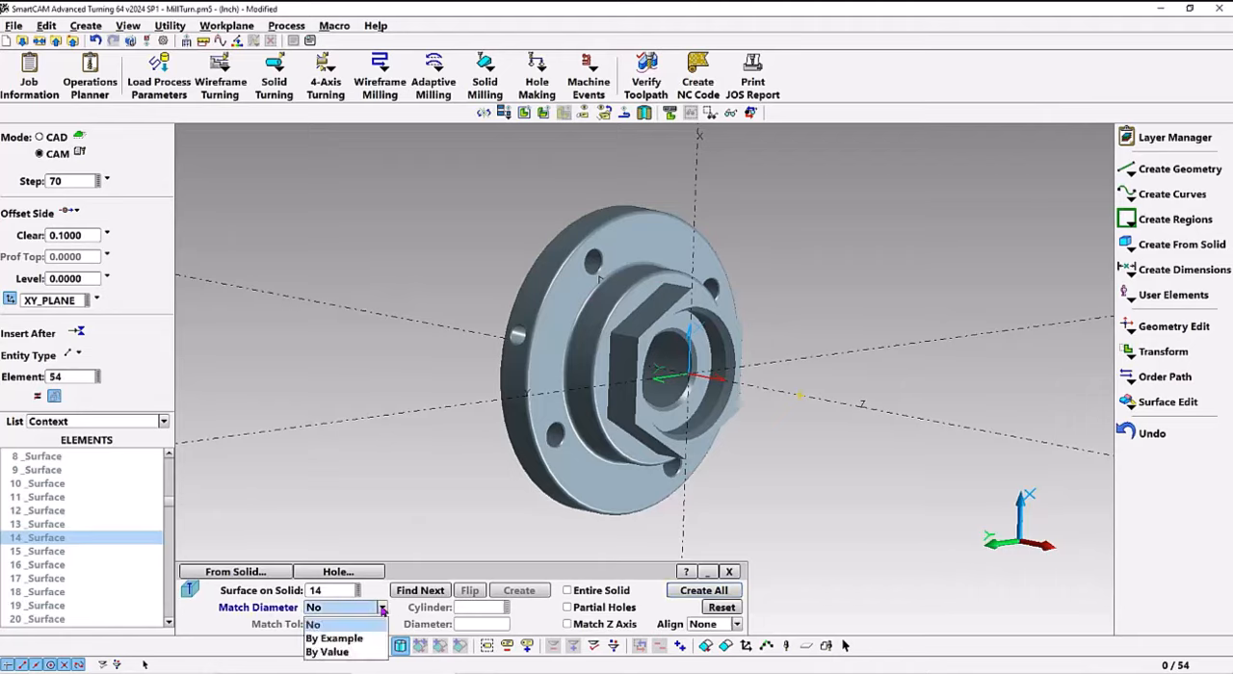
left_click(335, 640)
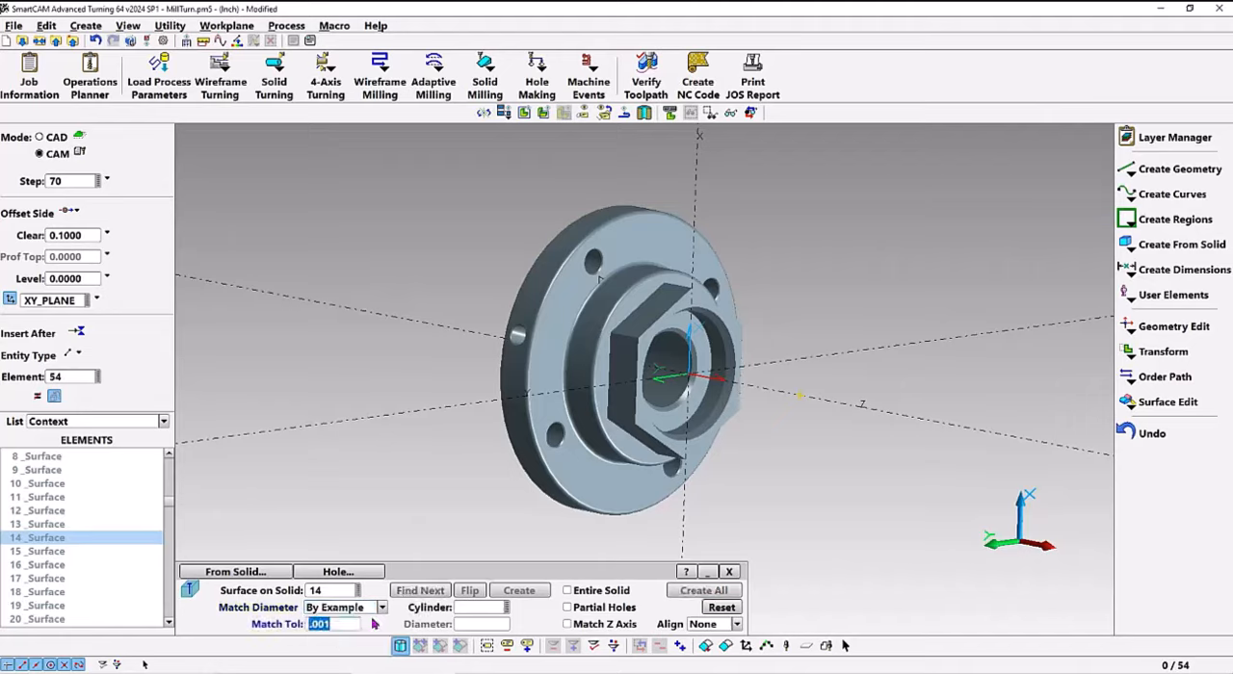
left_click(469, 613)
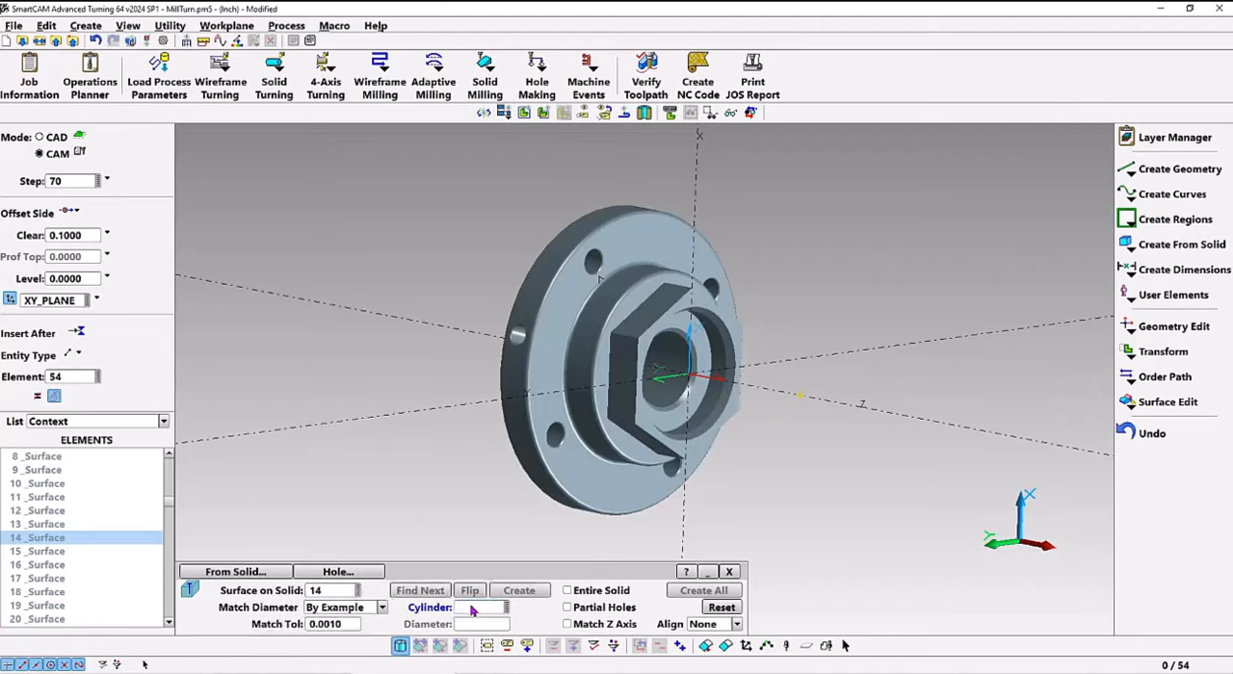
left_click(557, 435)
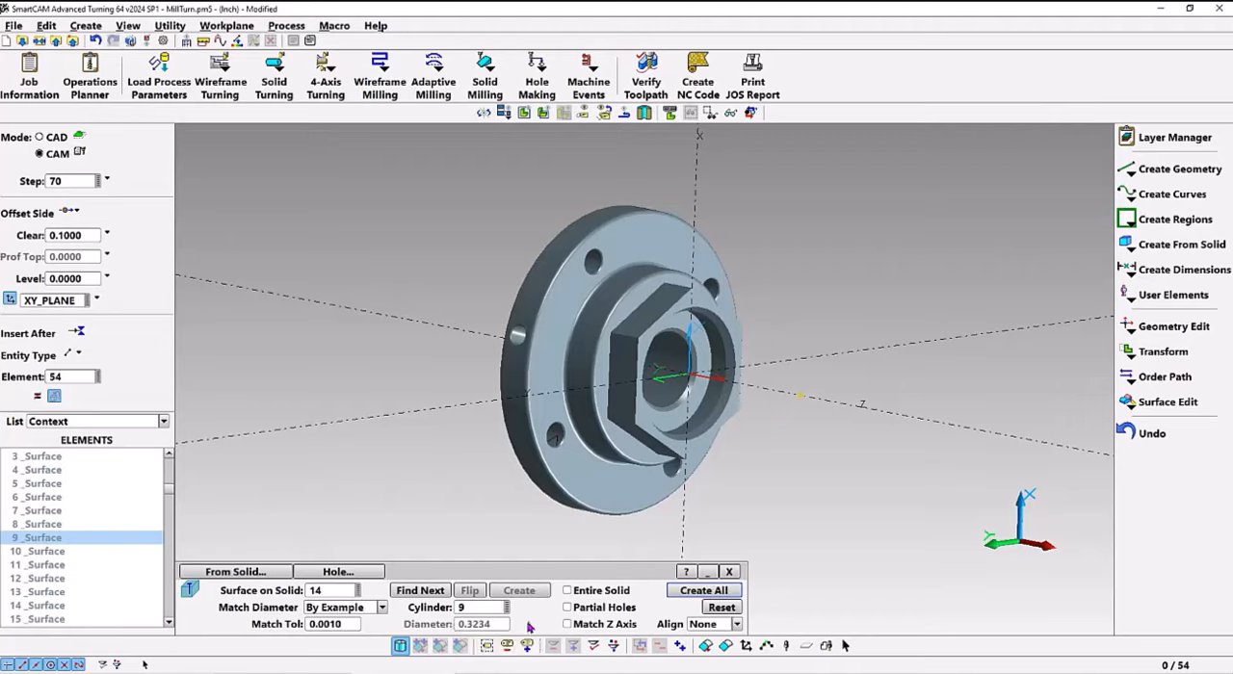
Create all matching bolt holes with the Entire Solid and Match Z Axis options enabled
left_click(567, 592)
middle_click_drag(563, 439, 716, 458)
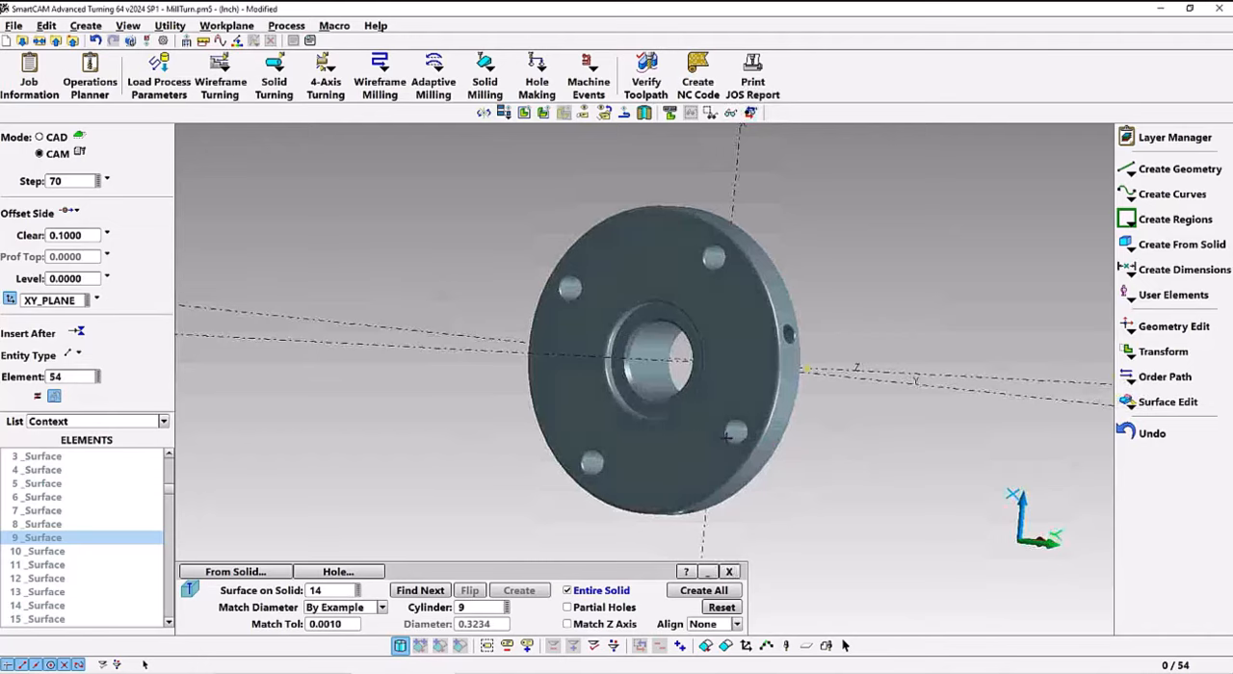
middle_click_drag(814, 459, 589, 473)
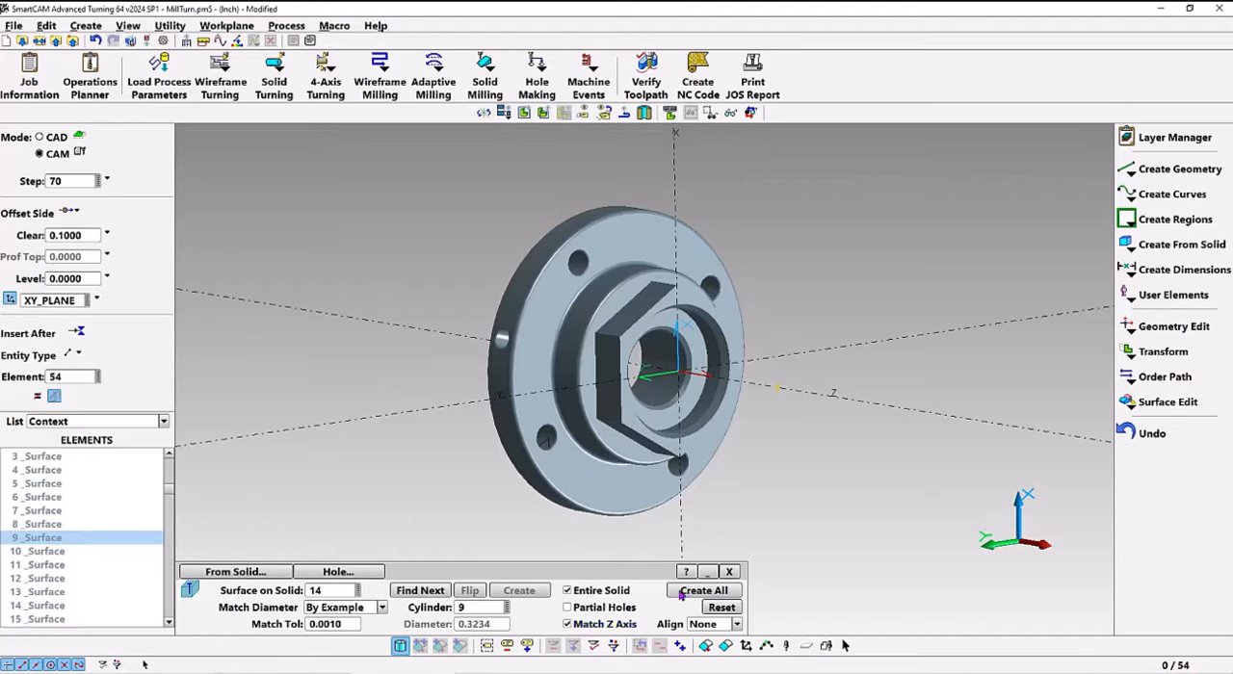
left_click(680, 593)
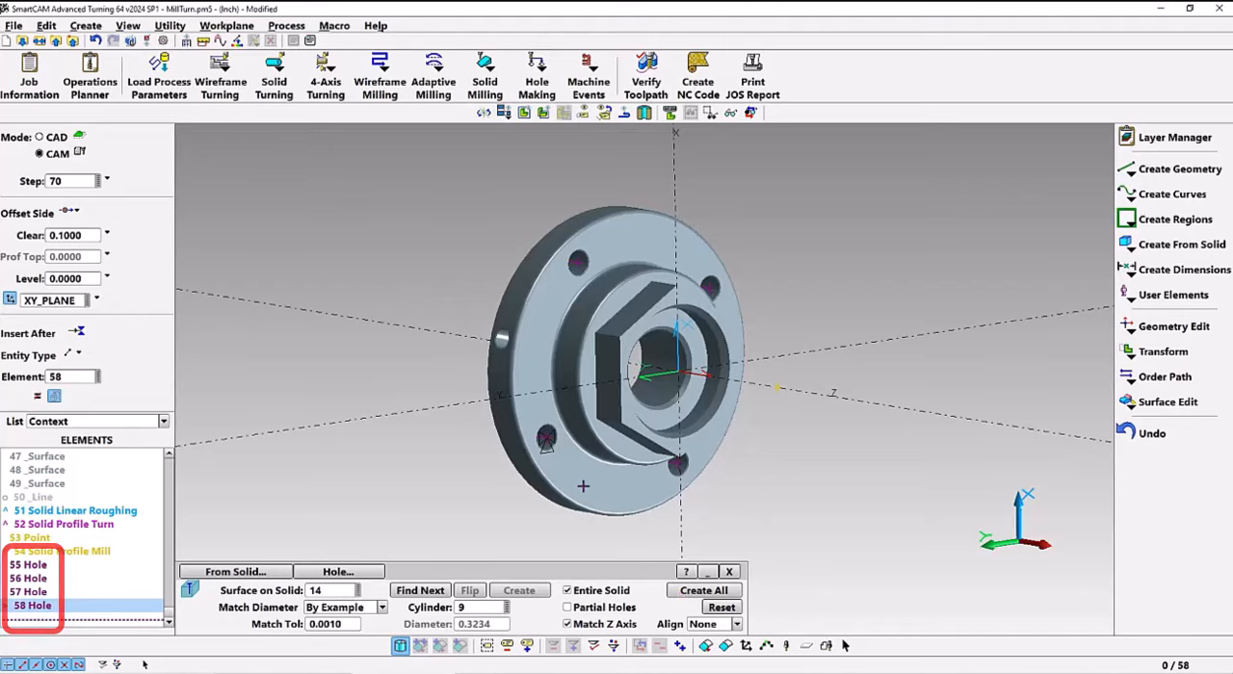
Add all hole elements of the Spot Drl step 70 to the active group
scroll(511, 489, "up", 3)
scroll(508, 489, "up", 5)
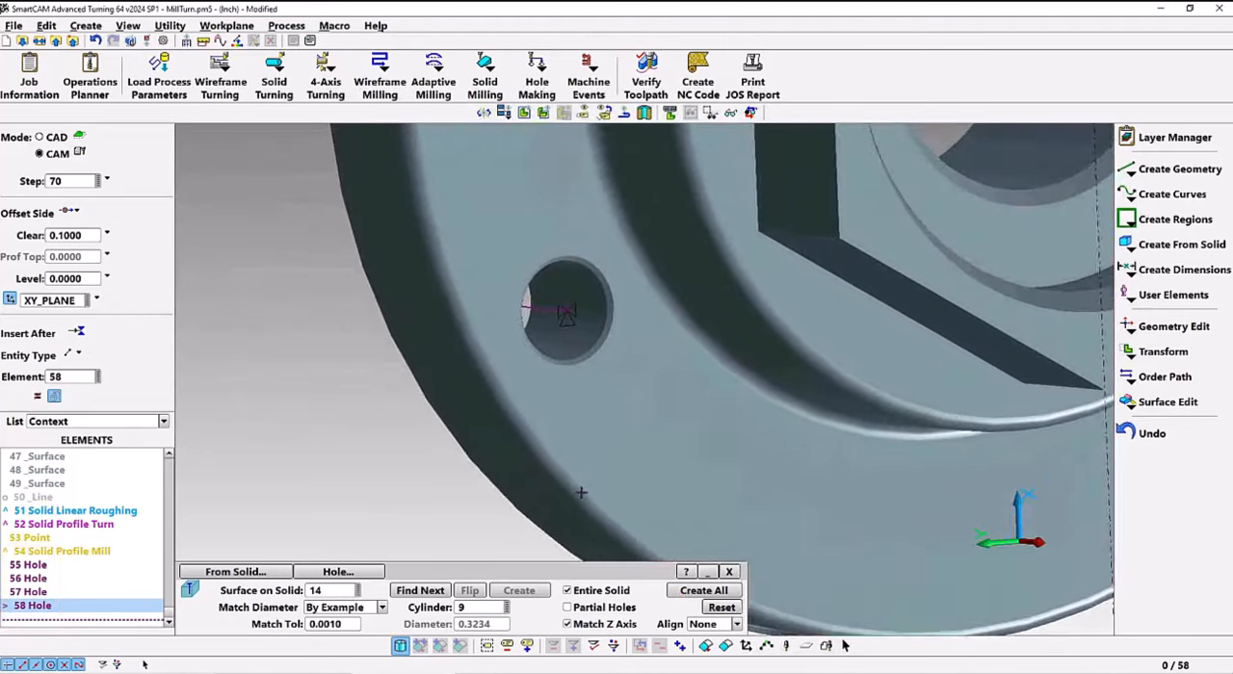
mouse_move(490, 407)
middle_mouse_down()
mouse_move(501, 393)
mouse_move(514, 405)
mouse_move(621, 406)
mouse_move(496, 390)
middle_mouse_up()
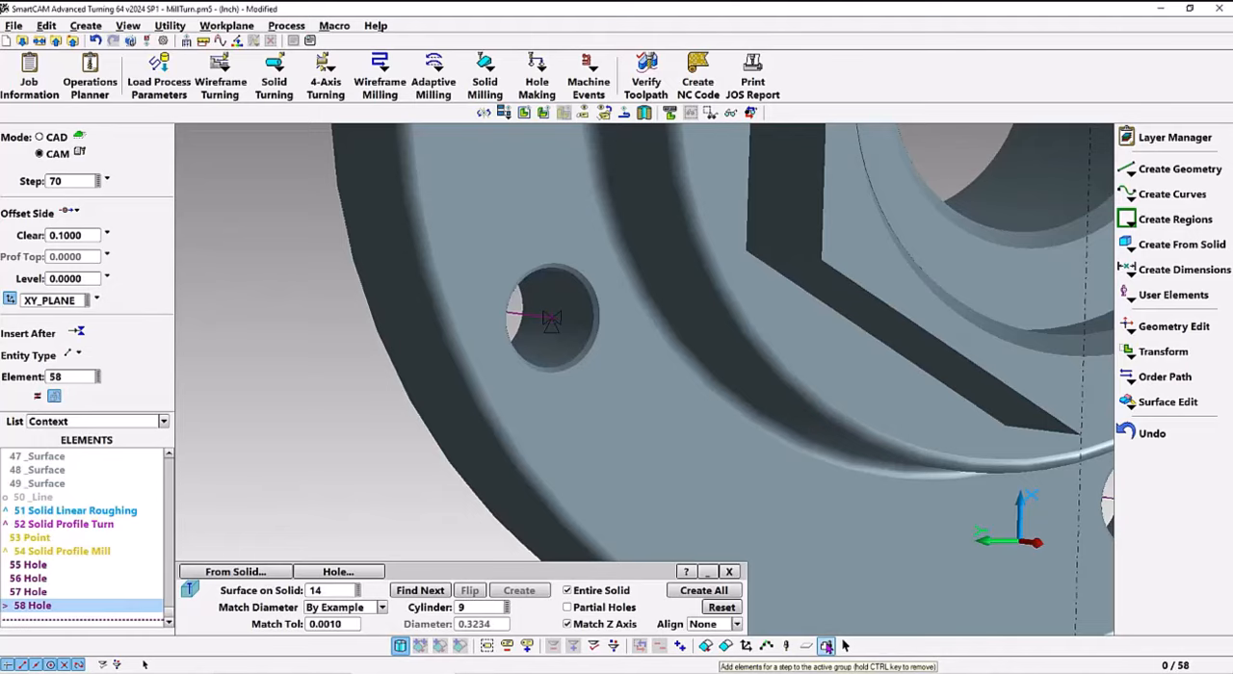
left_click(825, 646)
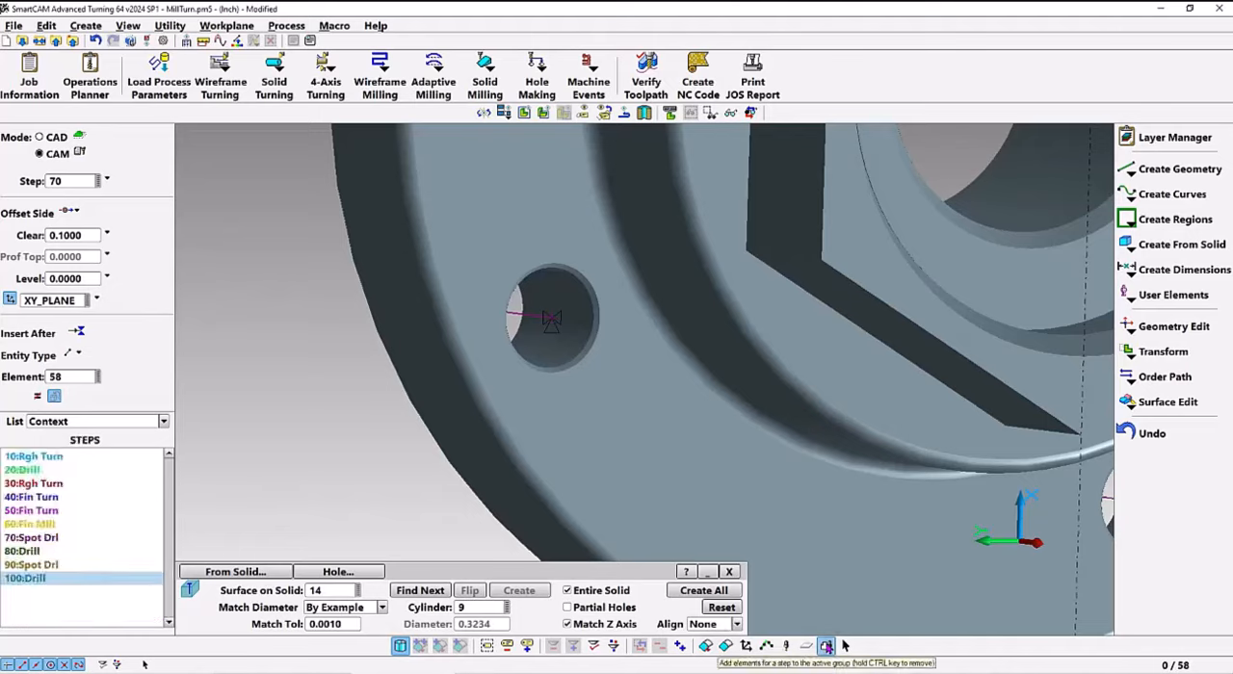
left_click(37, 539)
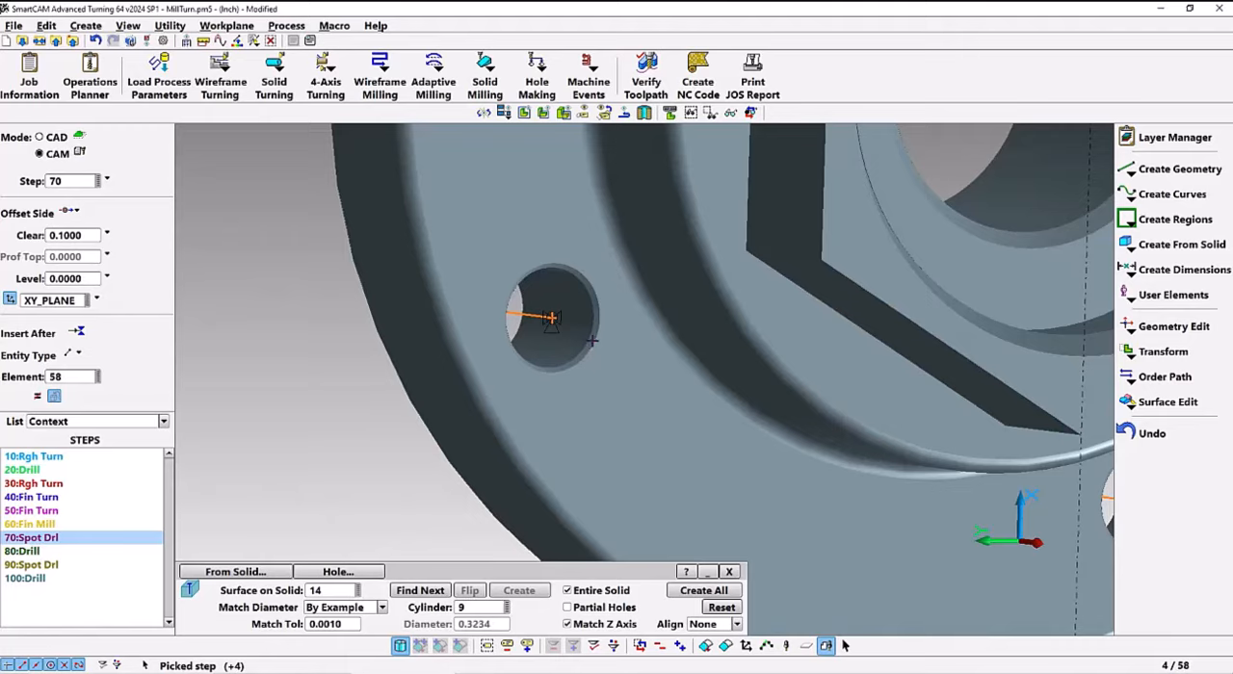
Change the grouped holes' properties to a spot diameter of 0.353 so that the spot drill cuts the chamfer
scroll(622, 346, "up", 3)
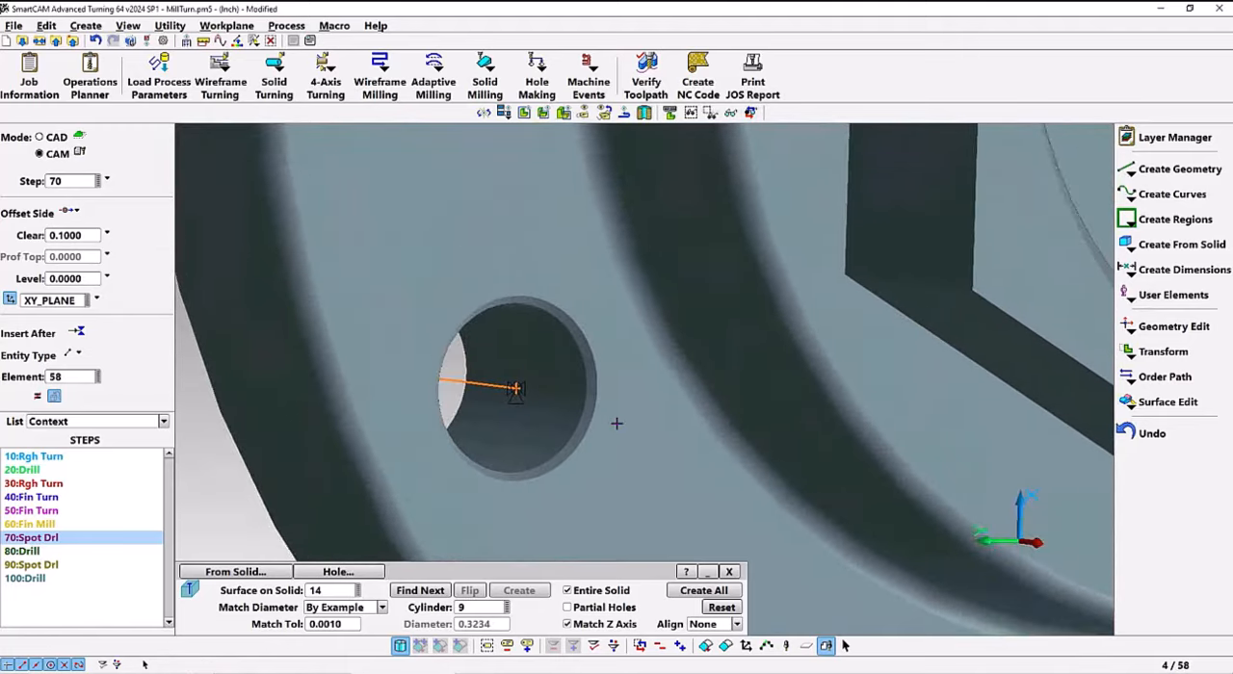
scroll(615, 422, "up", 2)
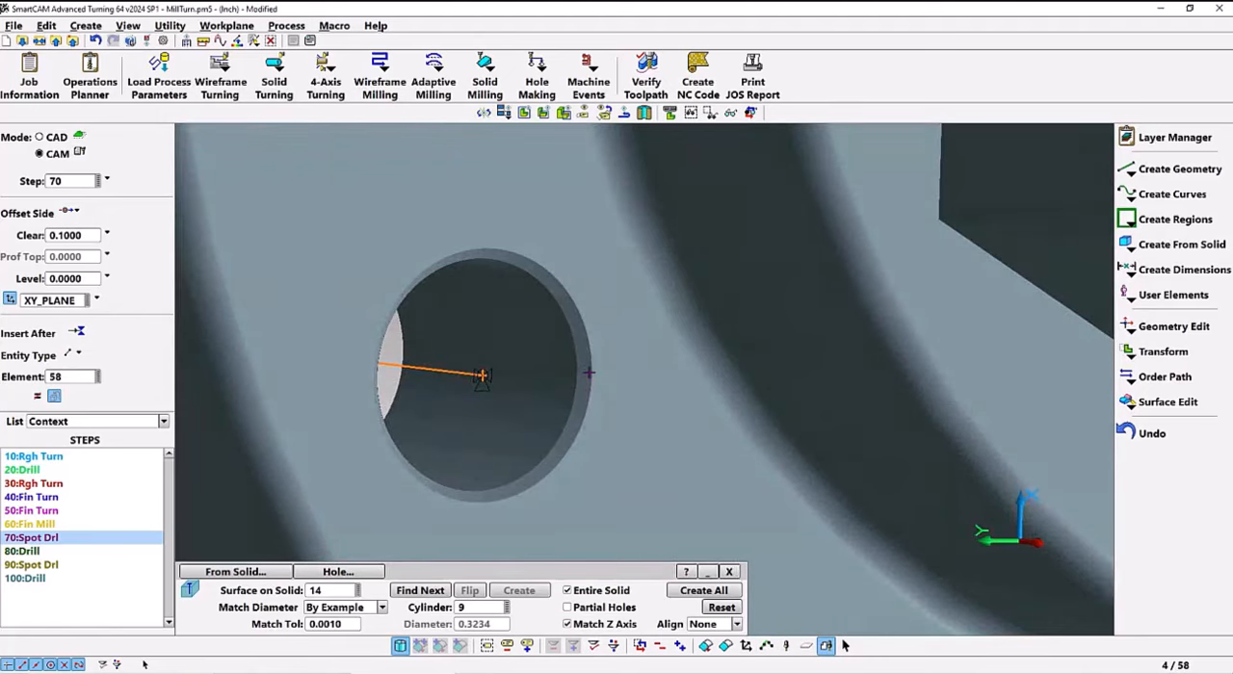
double_click(538, 488)
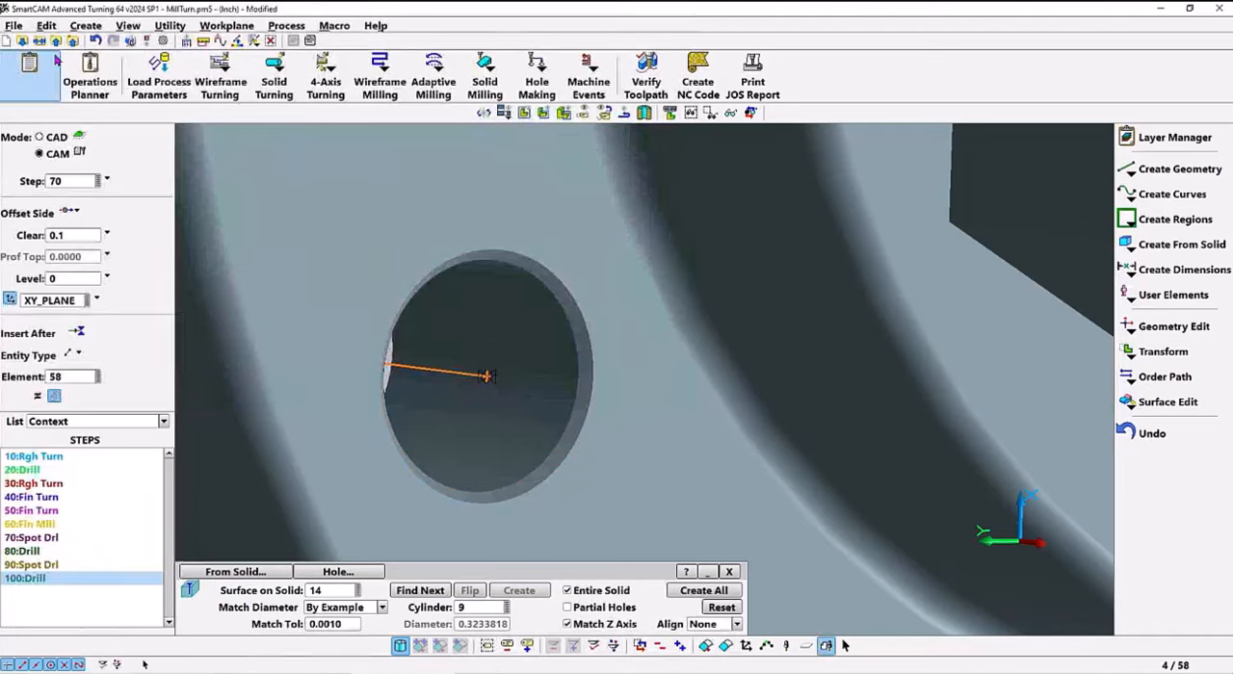
left_click(46, 25)
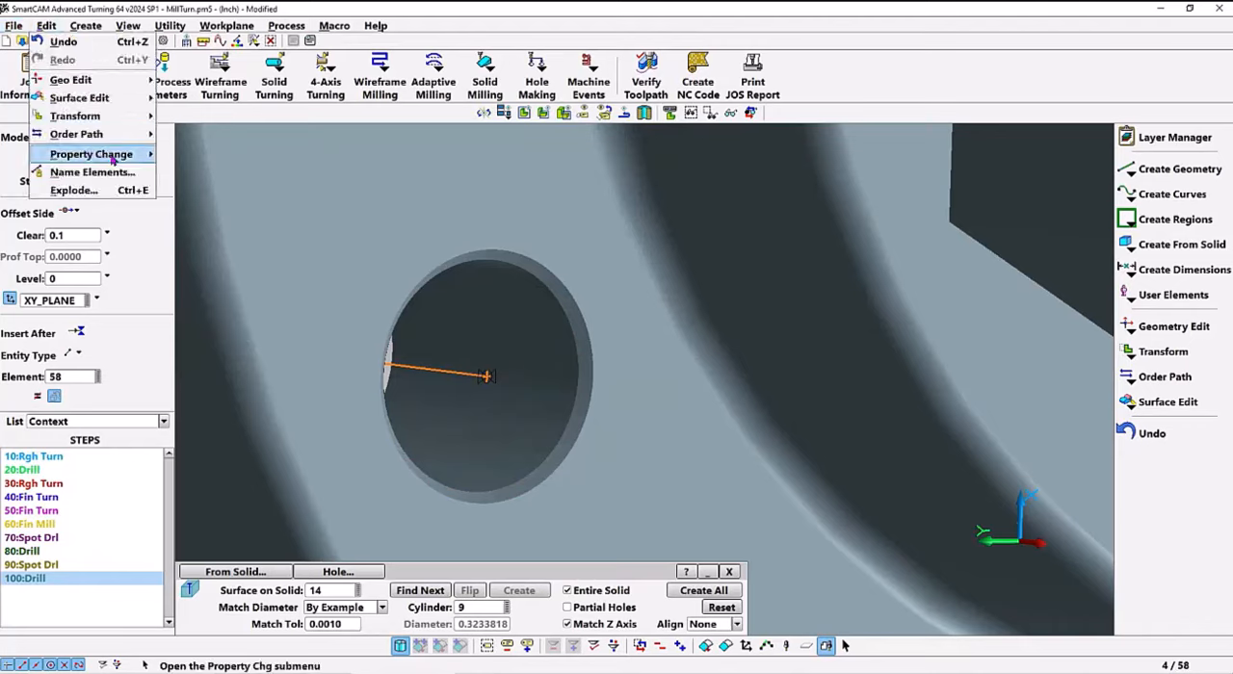
mouse_move(131, 158)
left_click(214, 173)
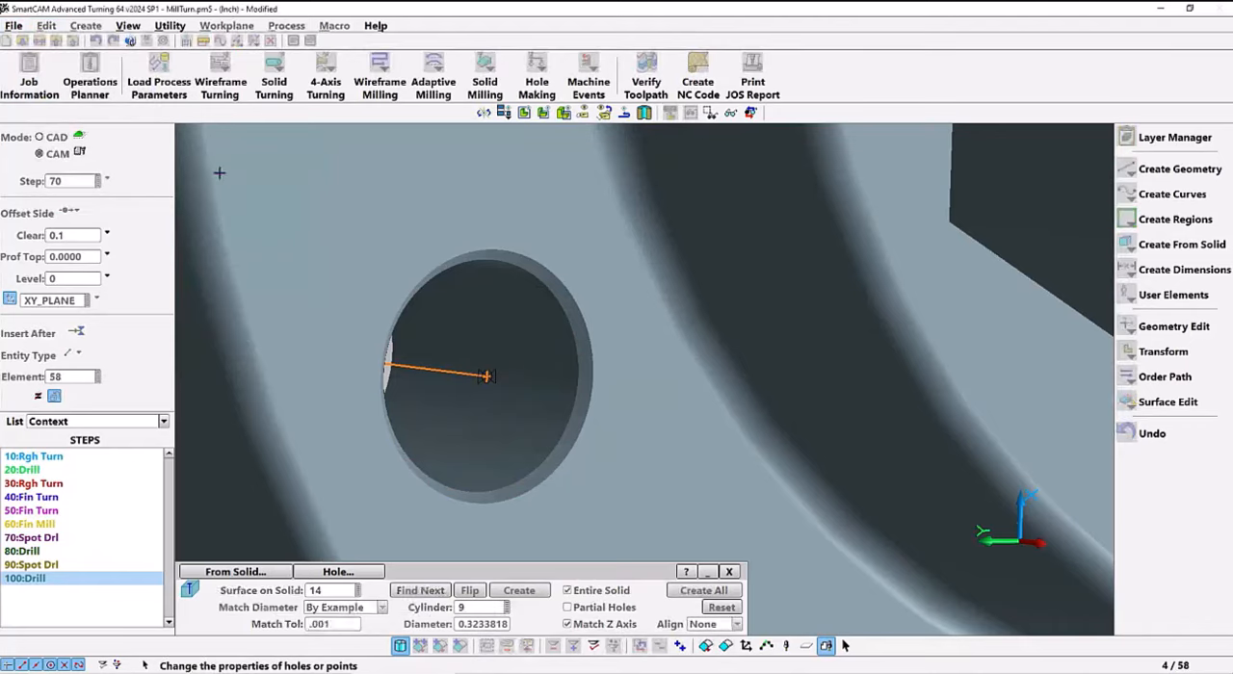
left_click(493, 598)
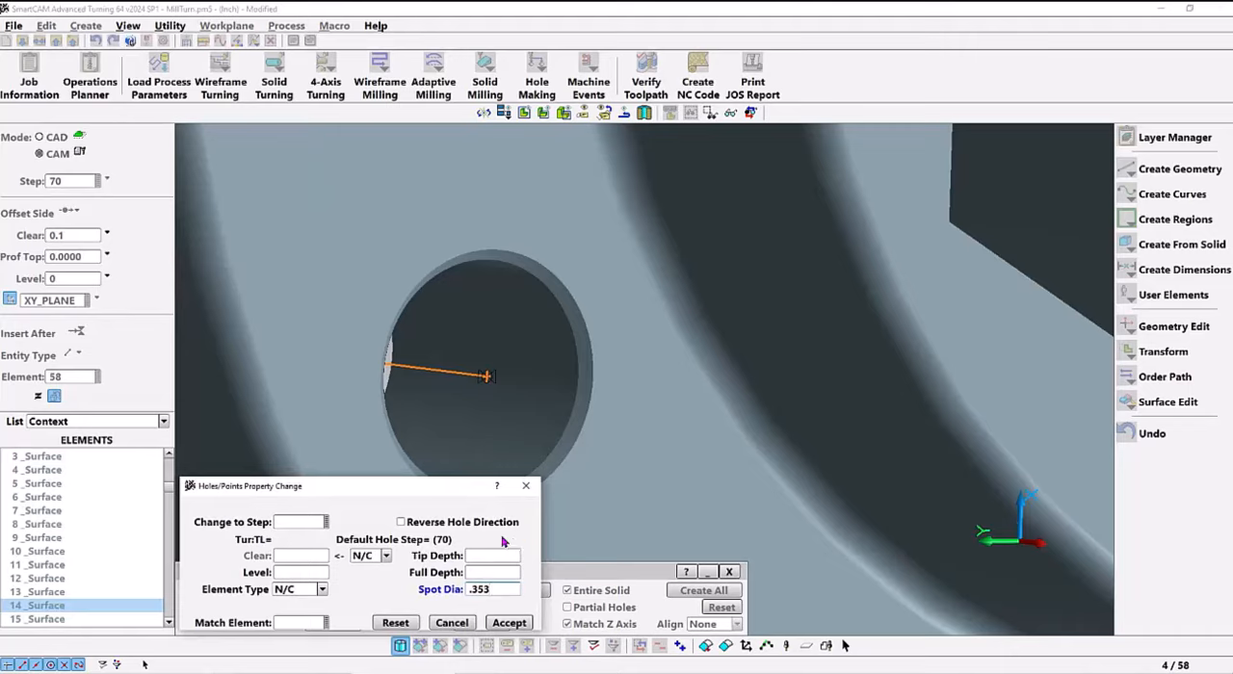
key("Tab")
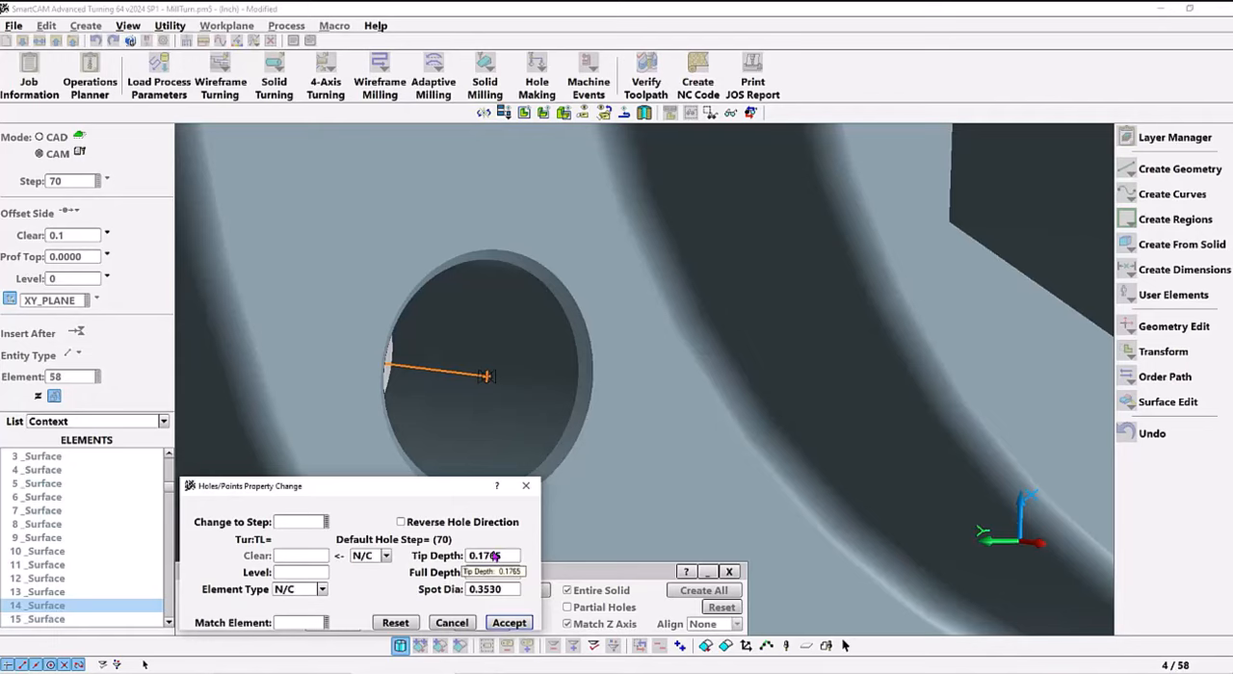
left_click(508, 623)
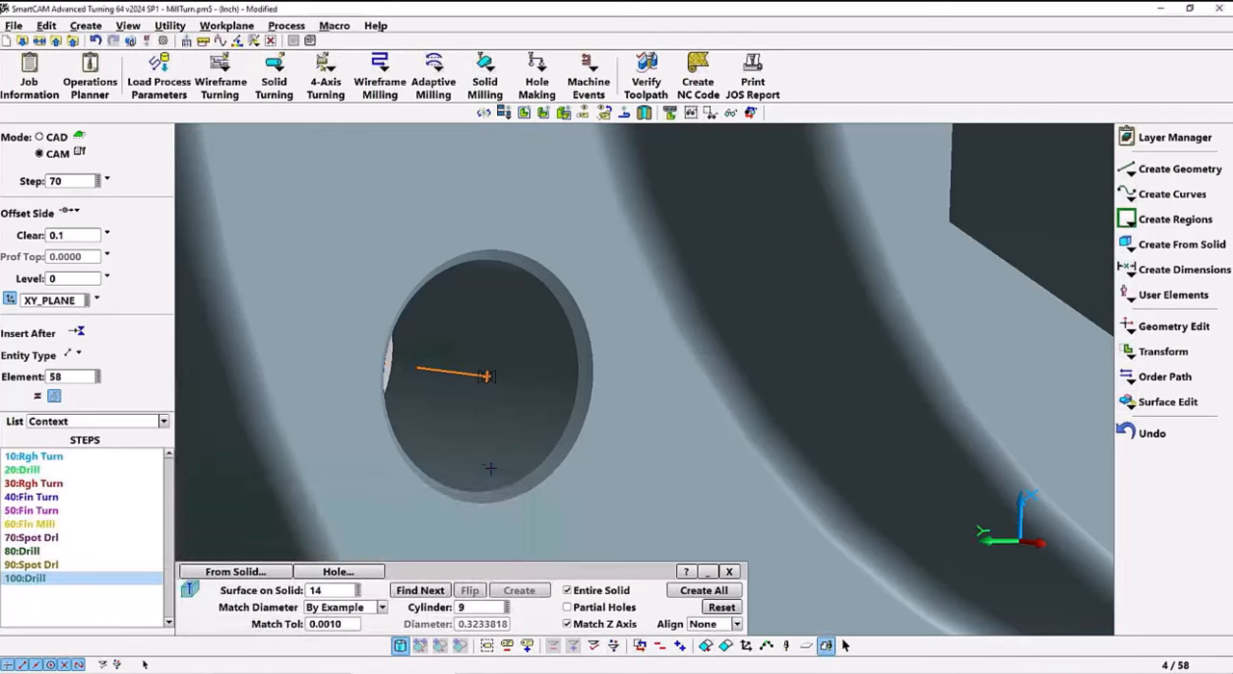
Verify the toolpath for the entire model and examine the spot-drilled flange holes
left_click(646, 77)
left_click(302, 595)
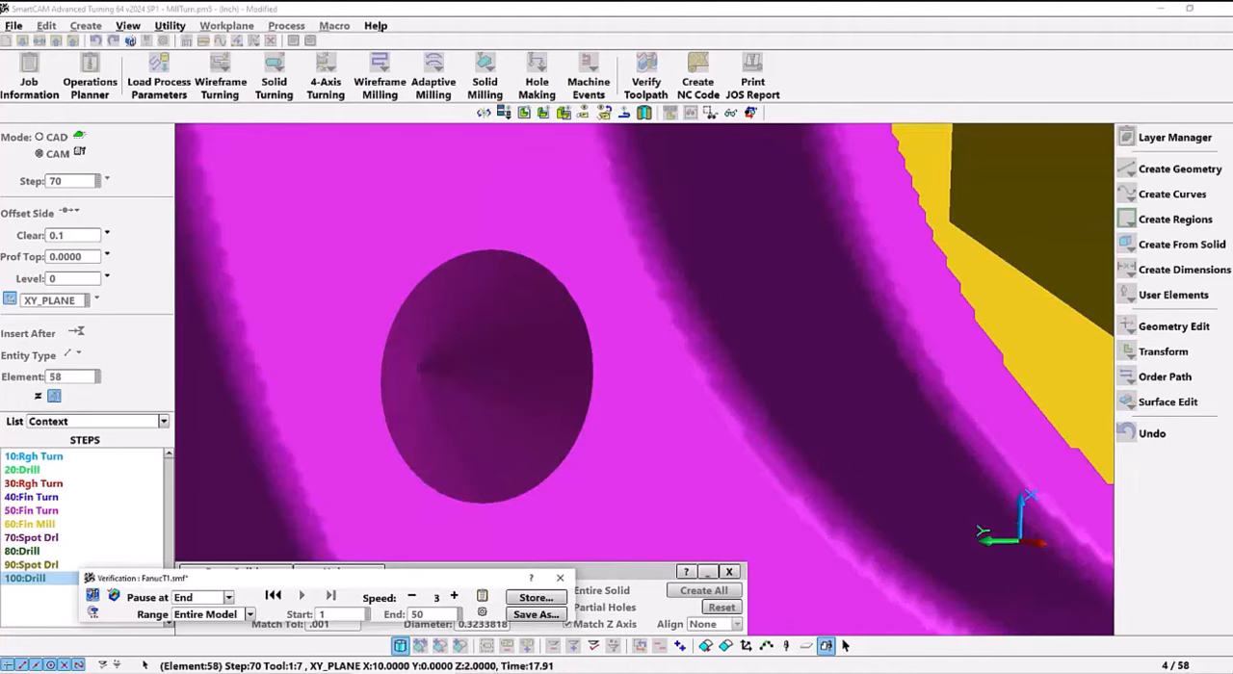
scroll(498, 423, "down", 9)
left_click(560, 578)
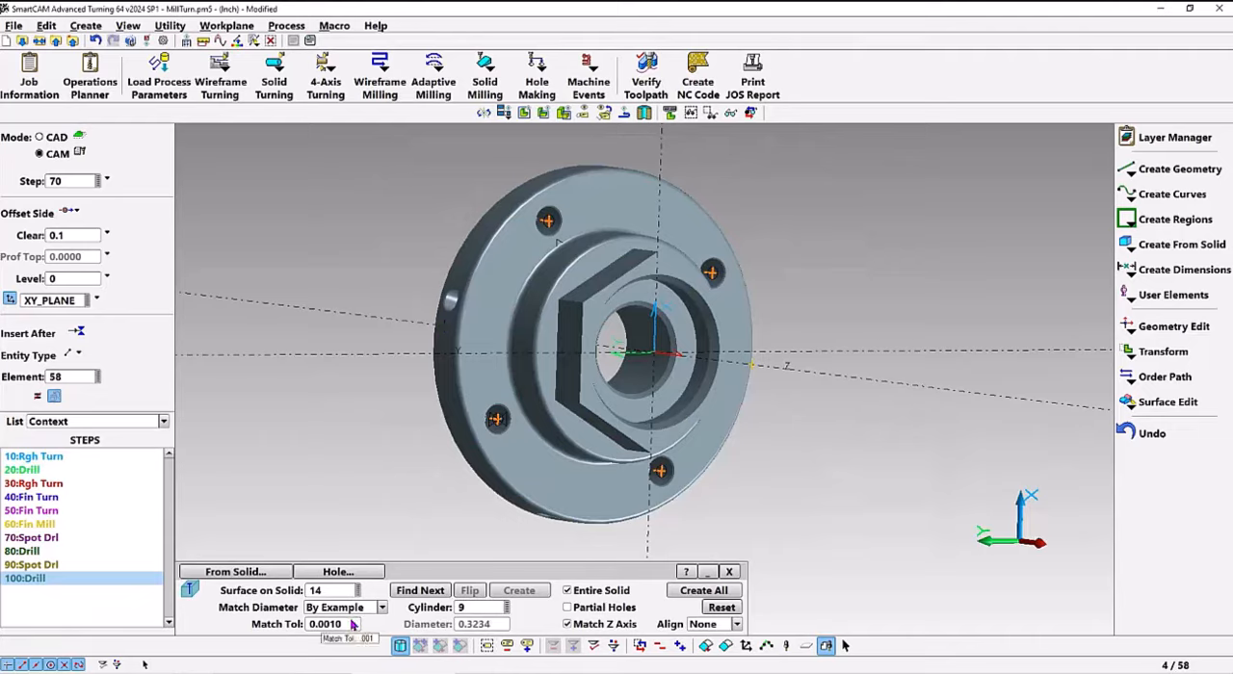
Create all radial holes in the flange rim from cylinder 3, with Entire Solid enabled and Match Z Axis disabled
left_click(477, 608)
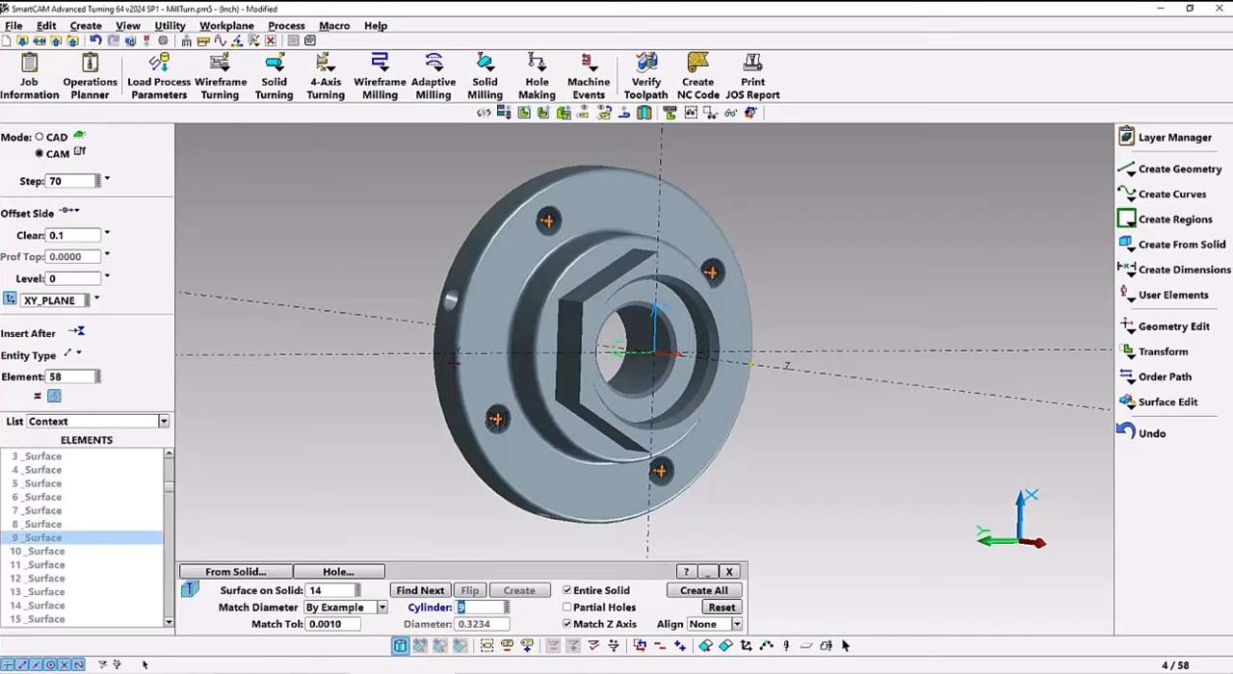
scroll(451, 303, "up", 5)
type("3")
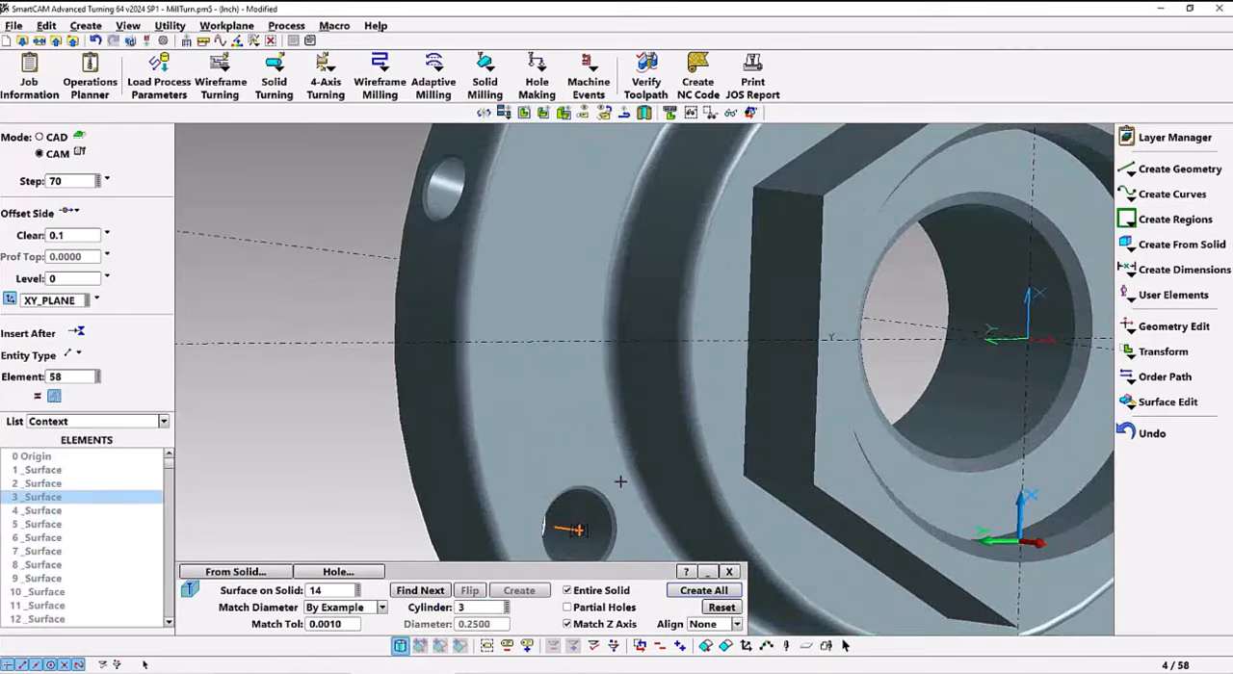
scroll(620, 481, "down", 5)
left_click(567, 625)
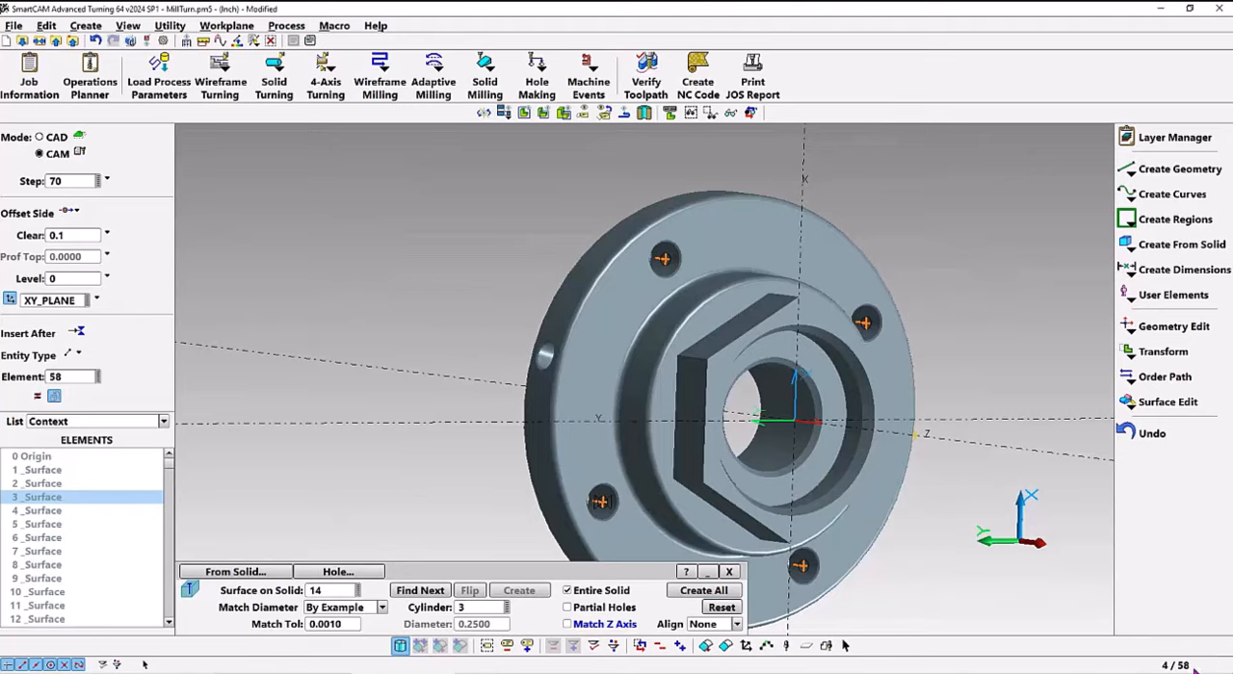
left_click(680, 591)
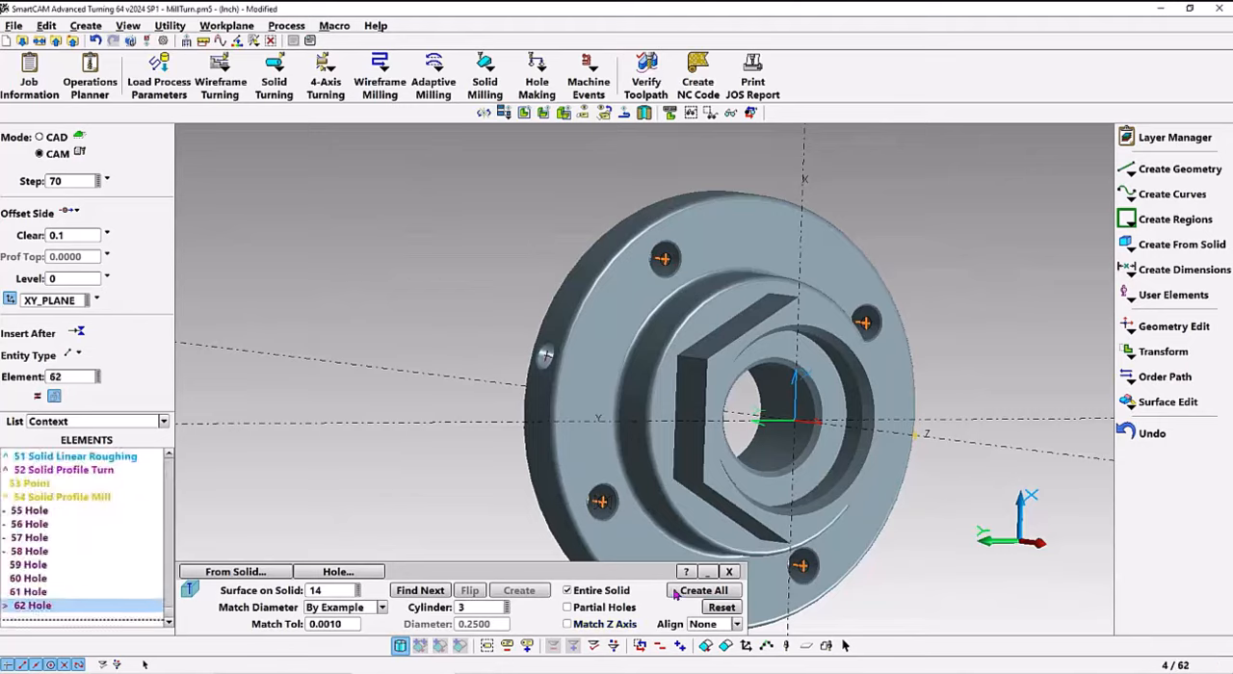
Check the element data of the chamfer surface around a radial hole on the flange rim
mouse_move(500, 410)
middle_mouse_down()
mouse_move(585, 380)
mouse_move(594, 390)
mouse_move(580, 374)
mouse_move(609, 382)
mouse_move(597, 385)
middle_mouse_up()
scroll(569, 379, "up", 6)
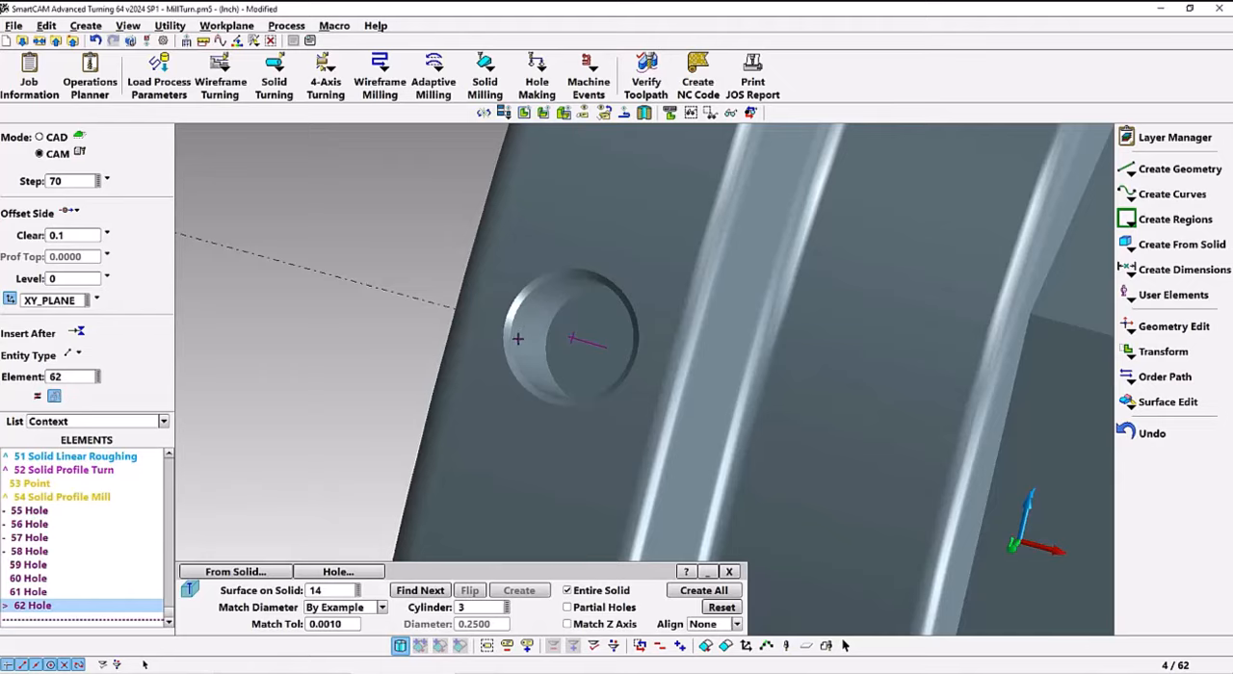
scroll(510, 336, "up", 4)
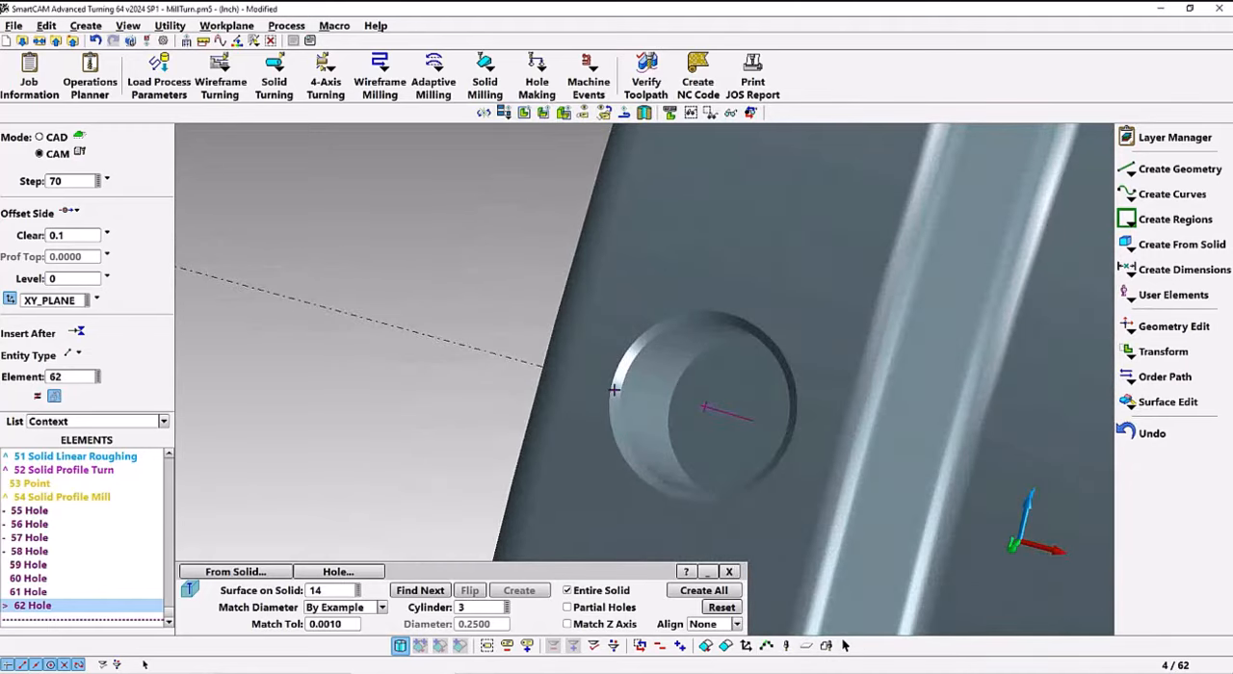
right_click(614, 390)
left_click(675, 391)
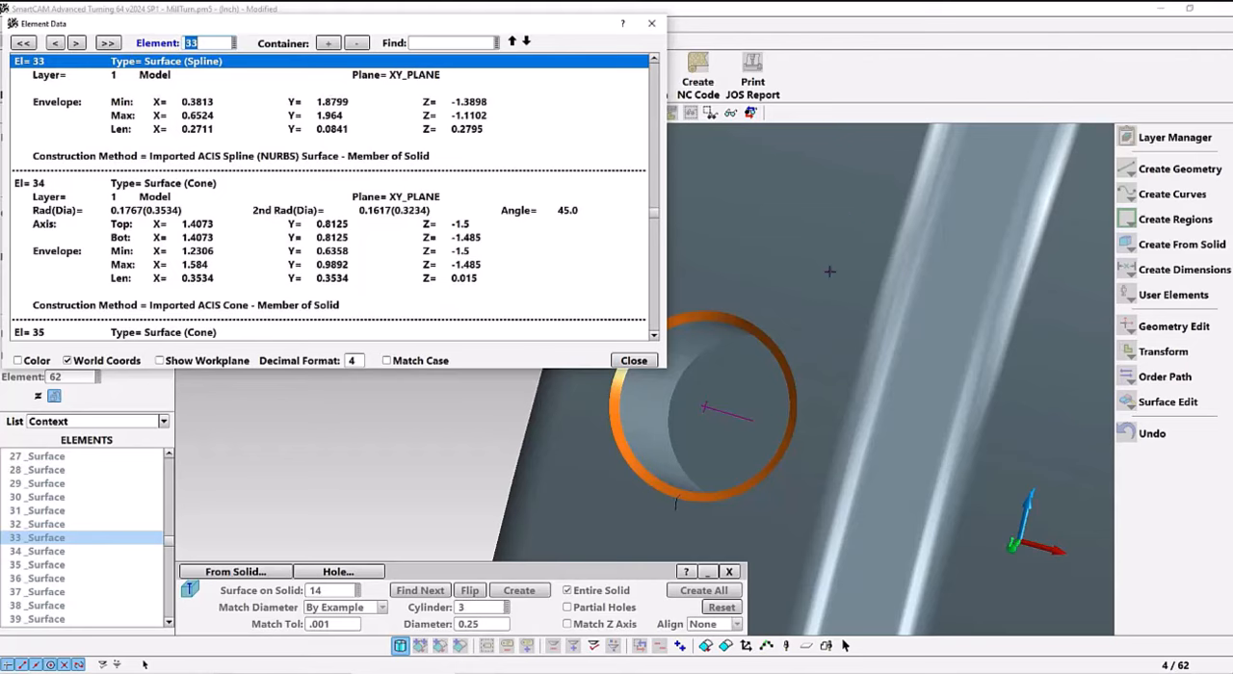
left_click(633, 362)
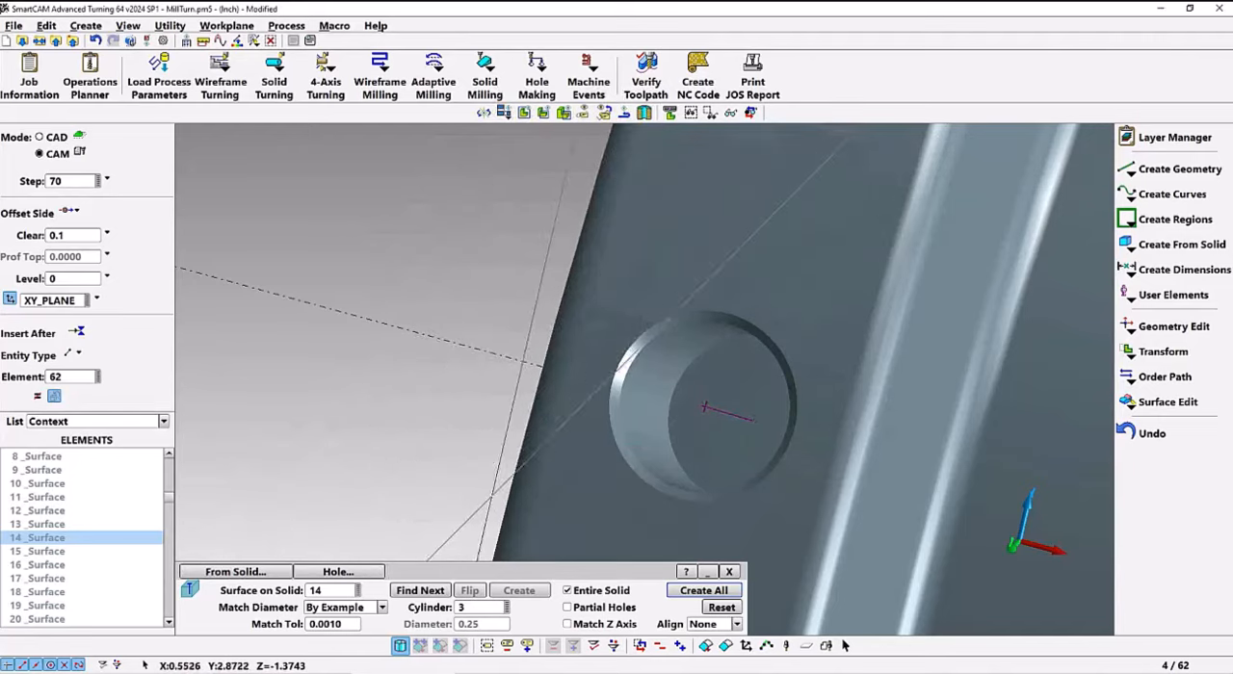
Clear the active group and add only the radial hole elements 59 to 62 to it
left_click(661, 647)
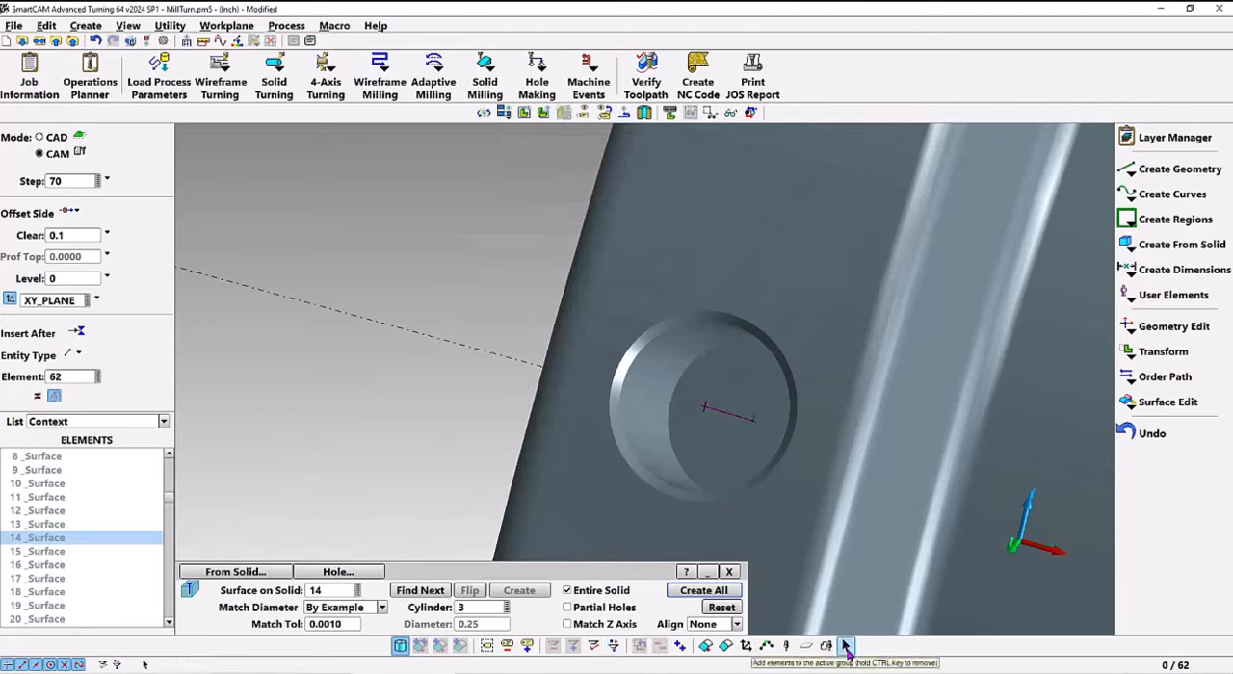
left_click(845, 647)
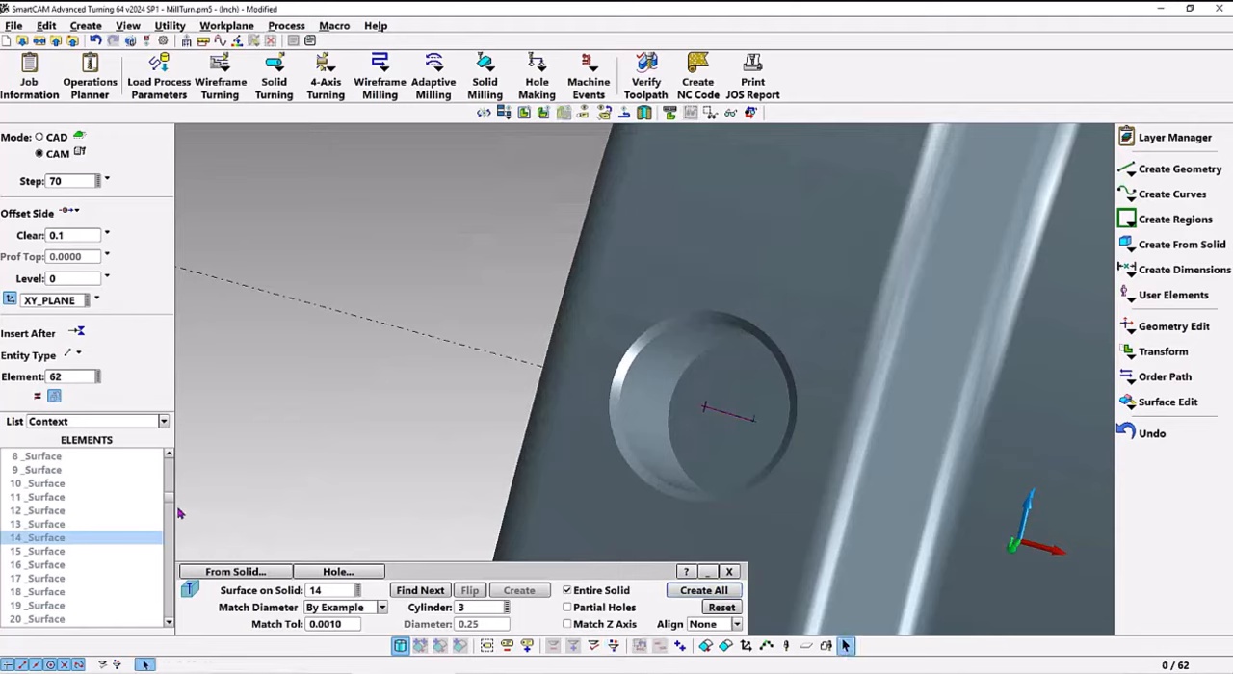
left_click(167, 624)
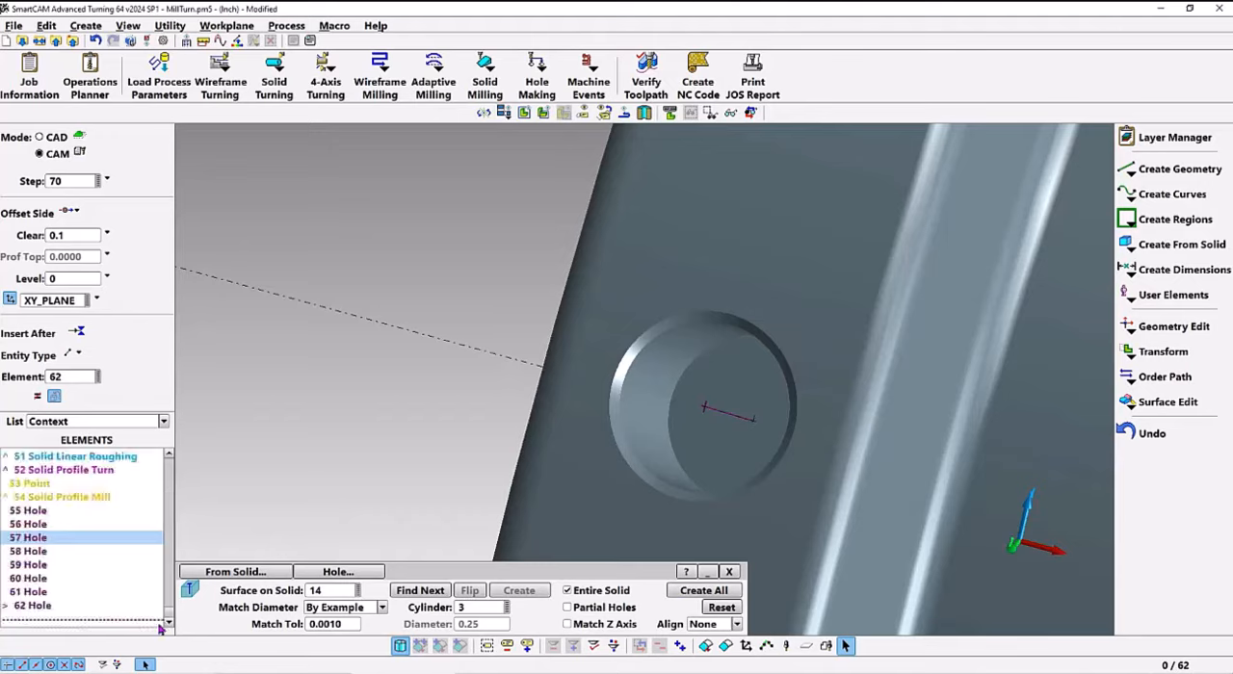
left_click(33, 606)
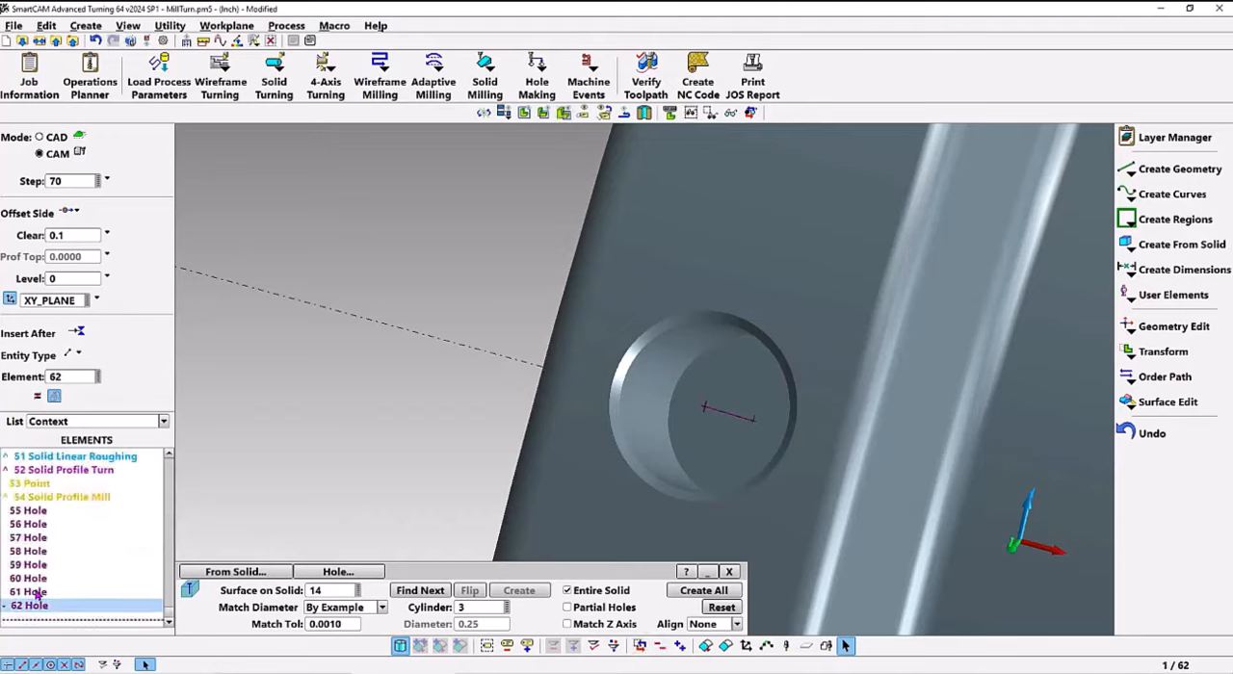
left_click(37, 592, "ctrl")
left_click(34, 579, "ctrl")
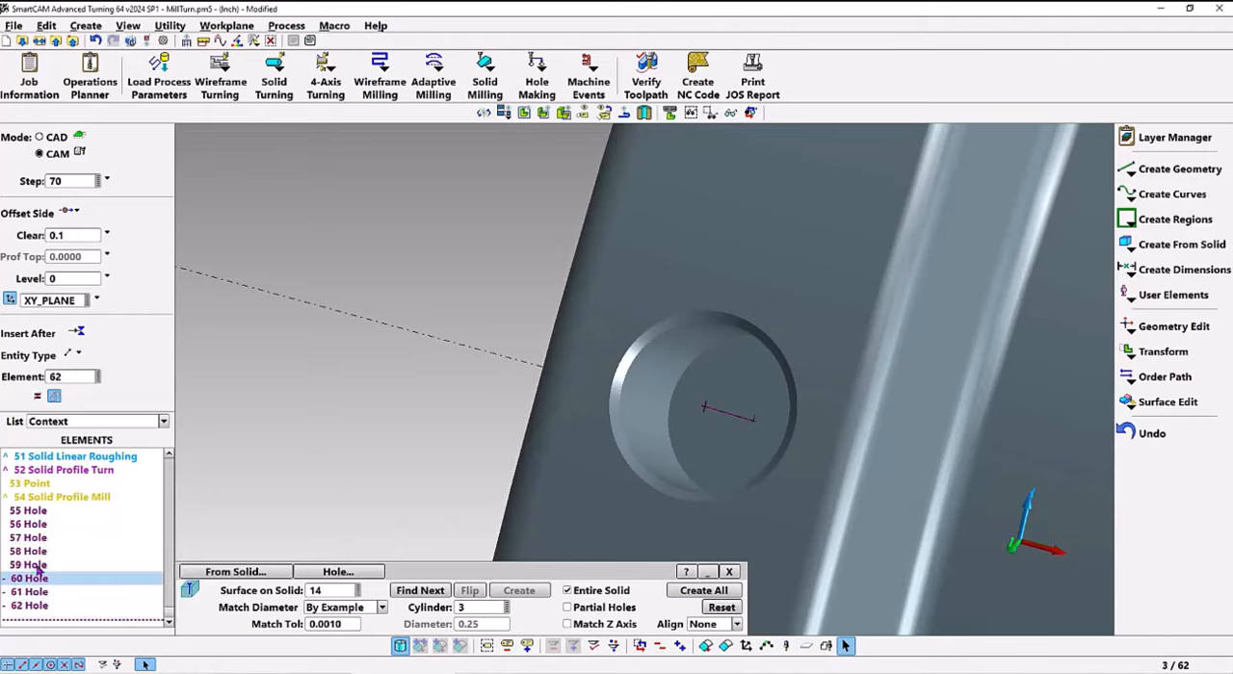
left_click(37, 566, "ctrl")
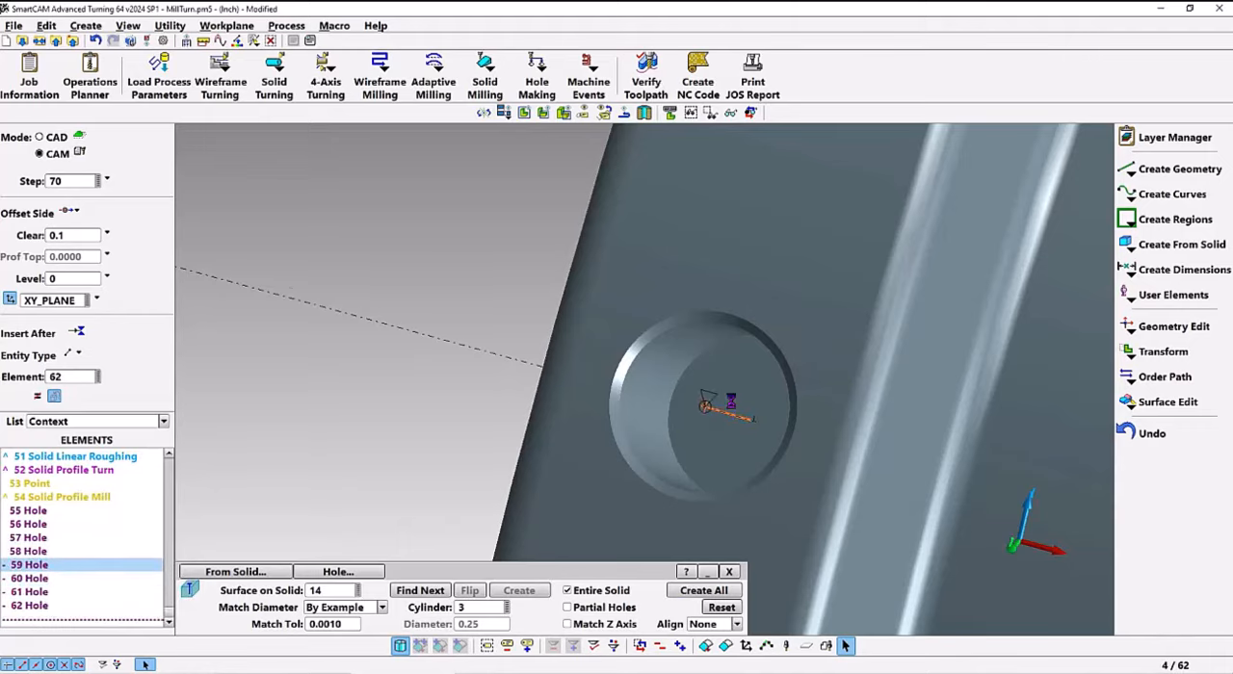
Change the grouped radial holes' properties to a spot diameter of 0.278
scroll(730, 414, "down", 5)
middle_click_drag(811, 263, 788, 298)
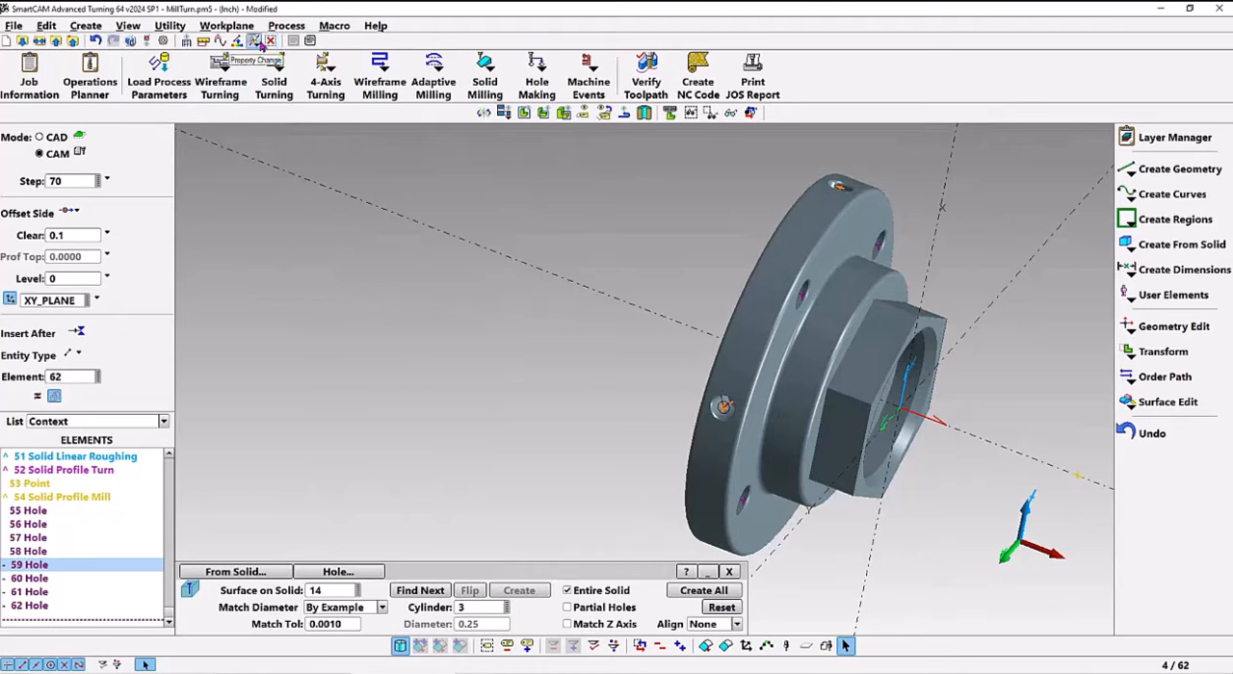
left_click(253, 41)
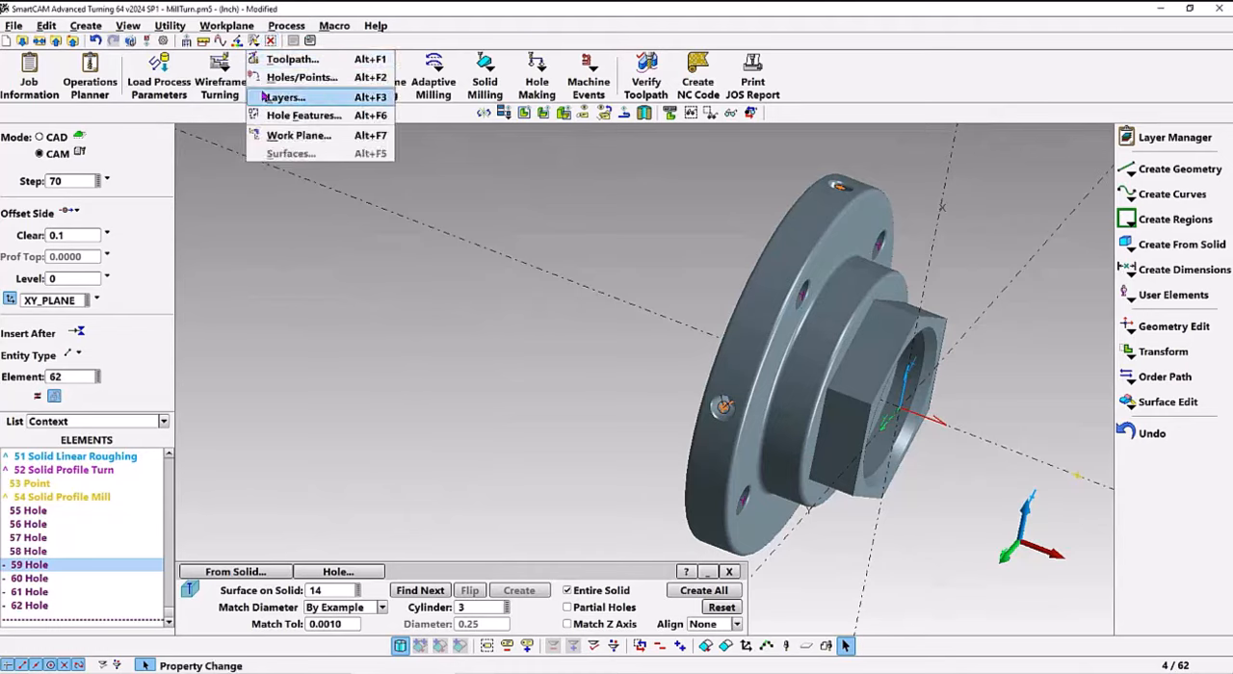
left_click(302, 78)
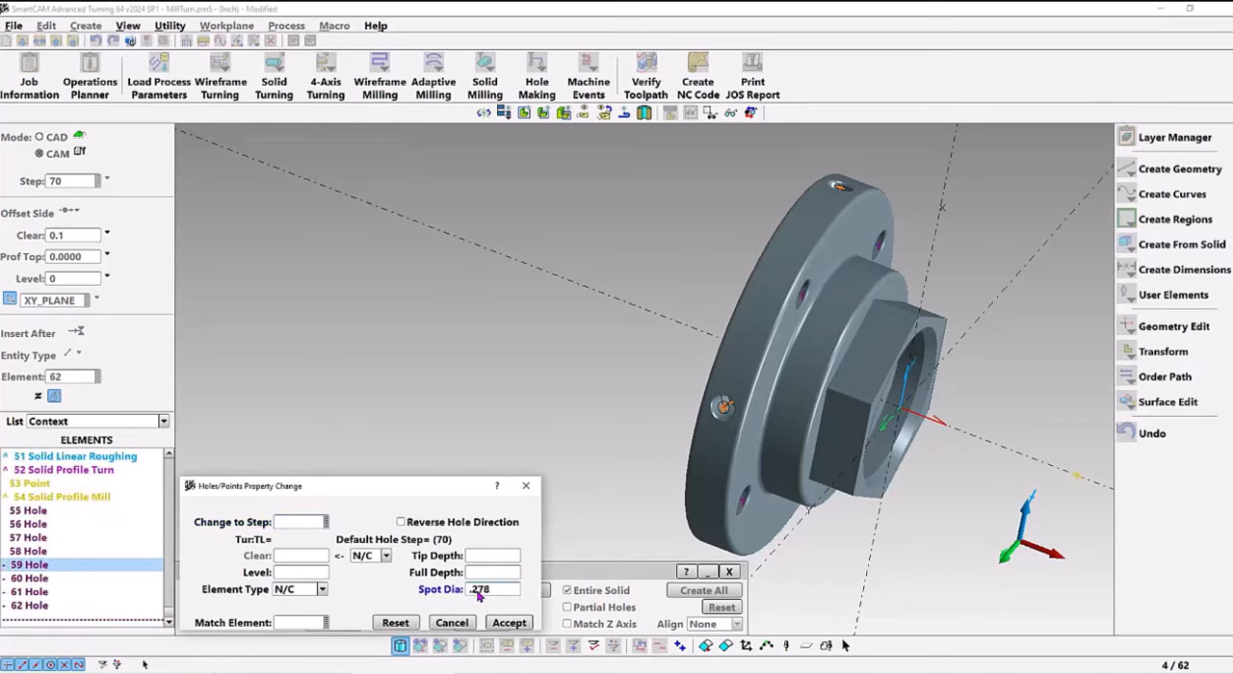
key("Tab")
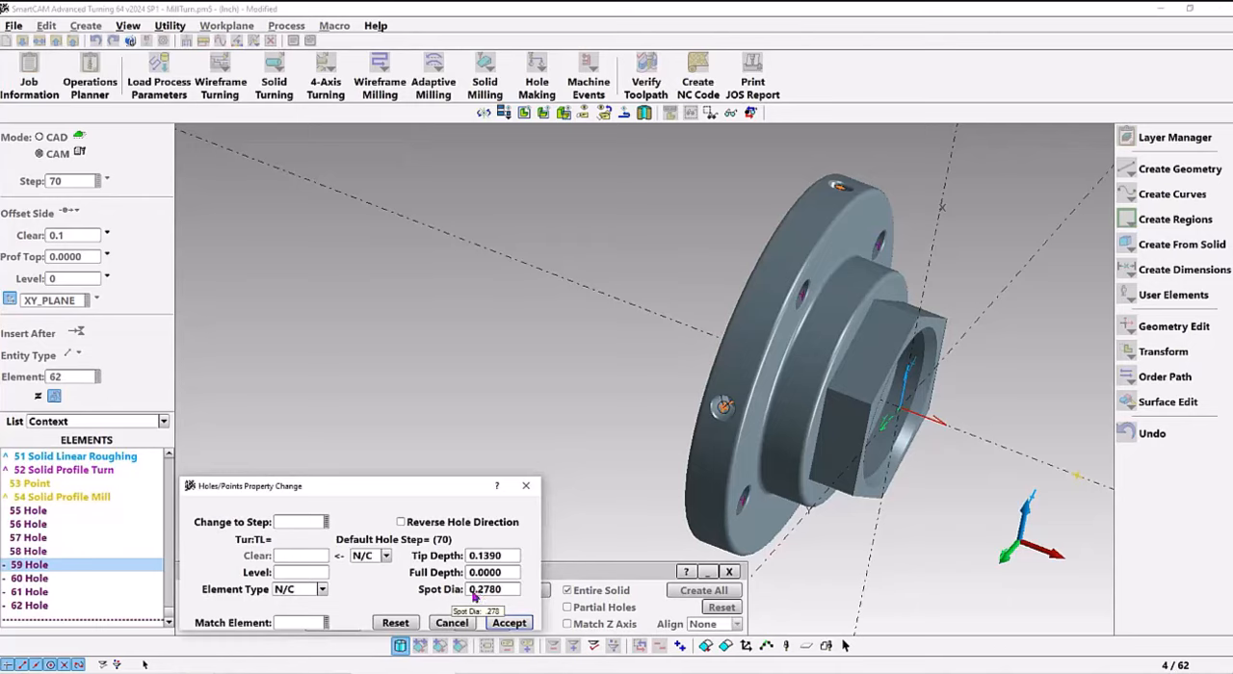
left_click(509, 623)
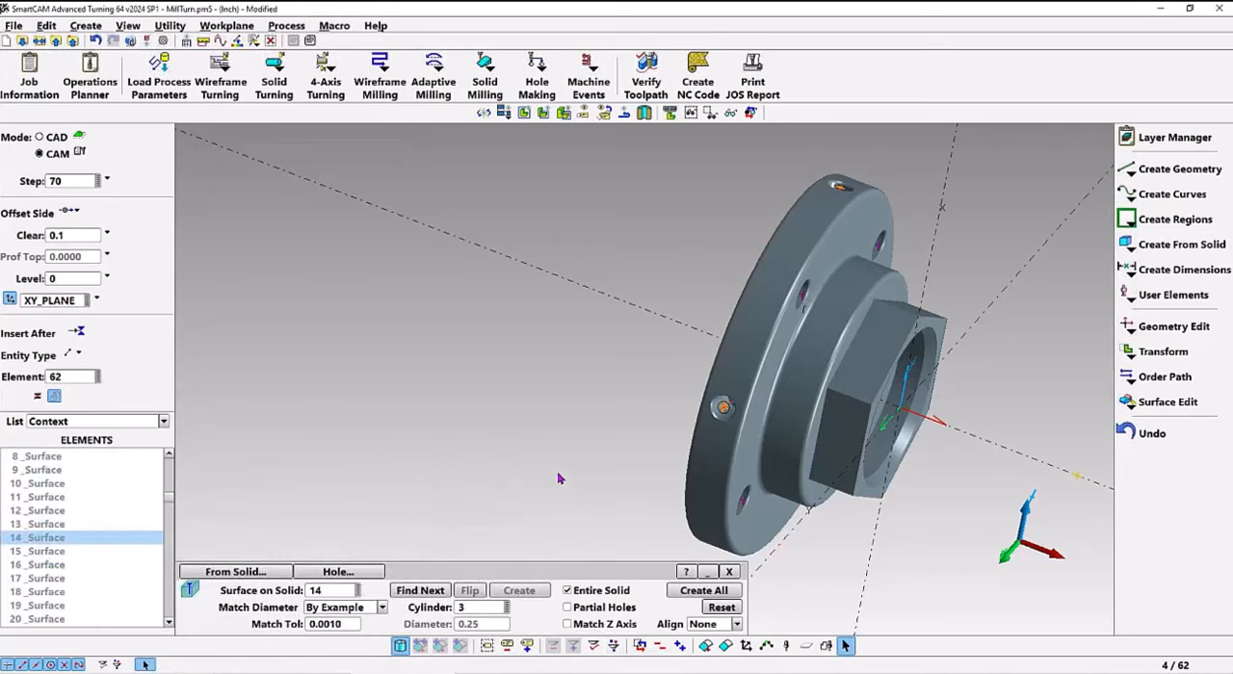
Inspect the start point of a radial rim hole and verify the toolpath for the entire model
scroll(608, 375, "up", 5)
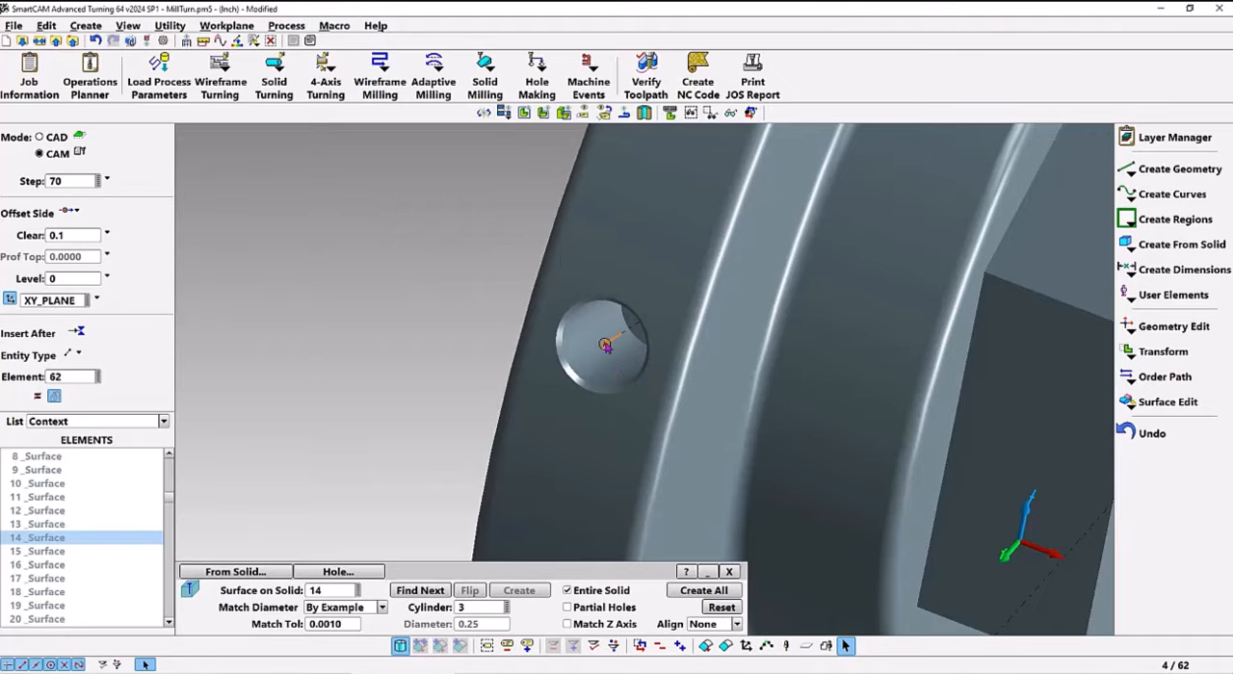
scroll(662, 383, "up", 3)
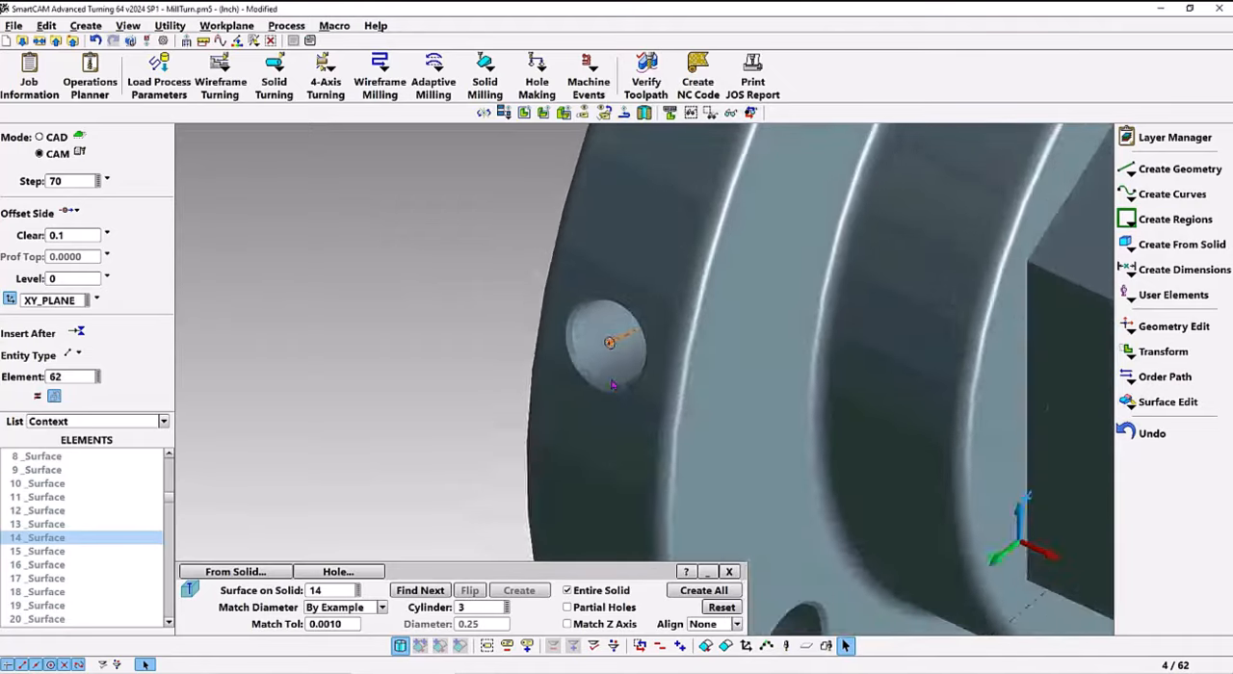
scroll(663, 385, "up", 5)
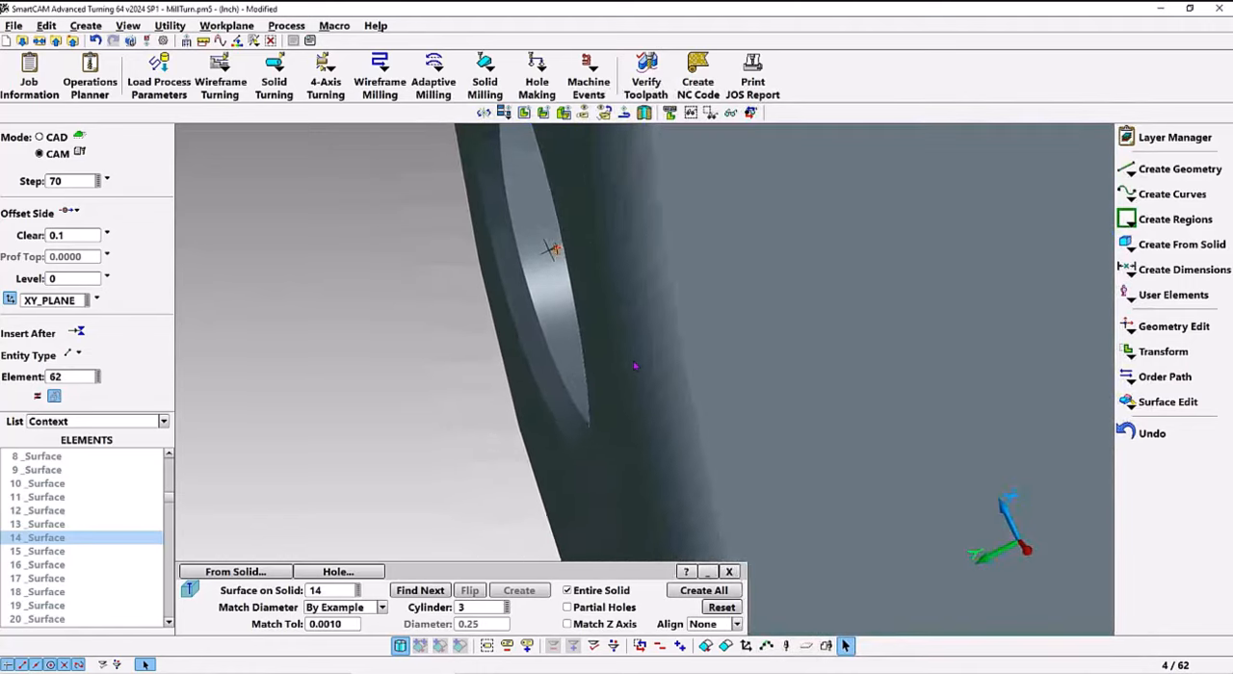
scroll(615, 366, "down", 8)
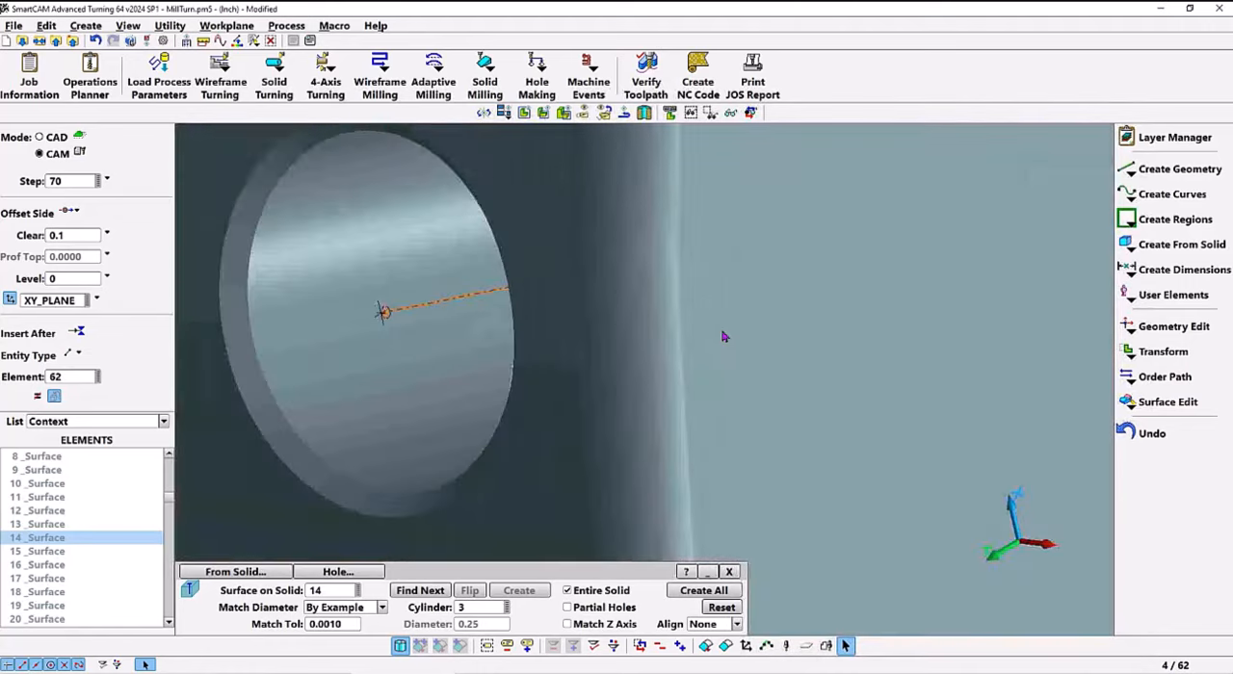
scroll(770, 333, "down", 8)
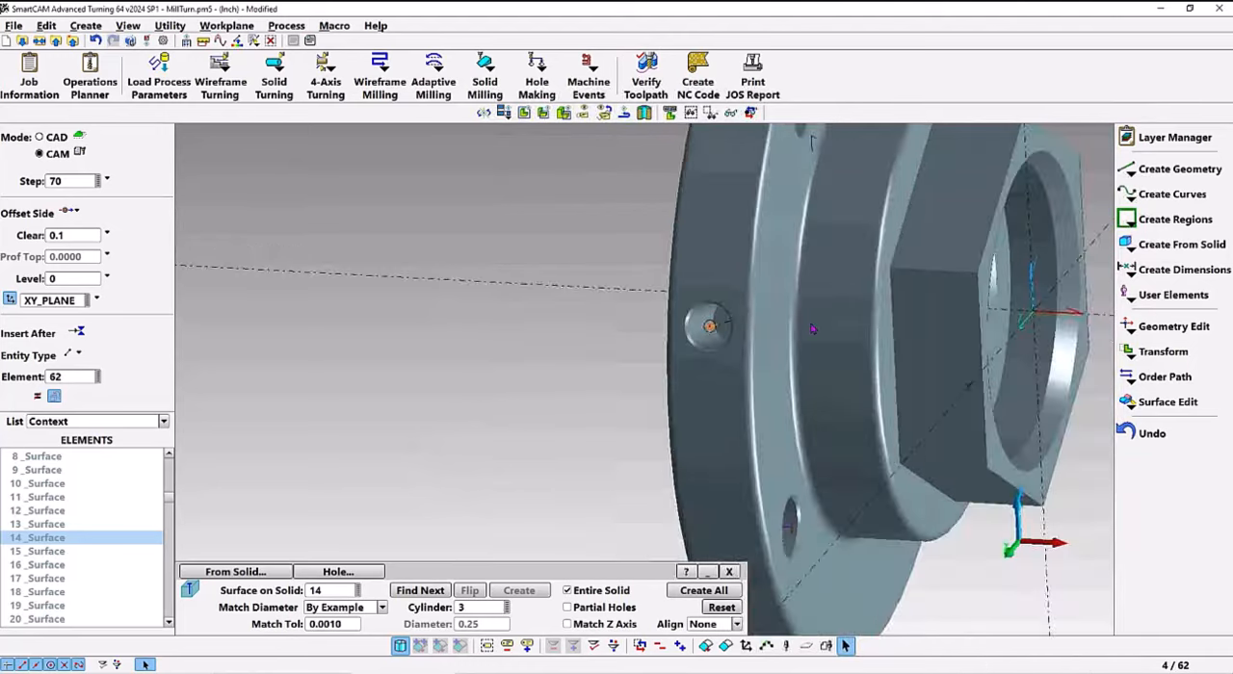
scroll(597, 374, "down", 1)
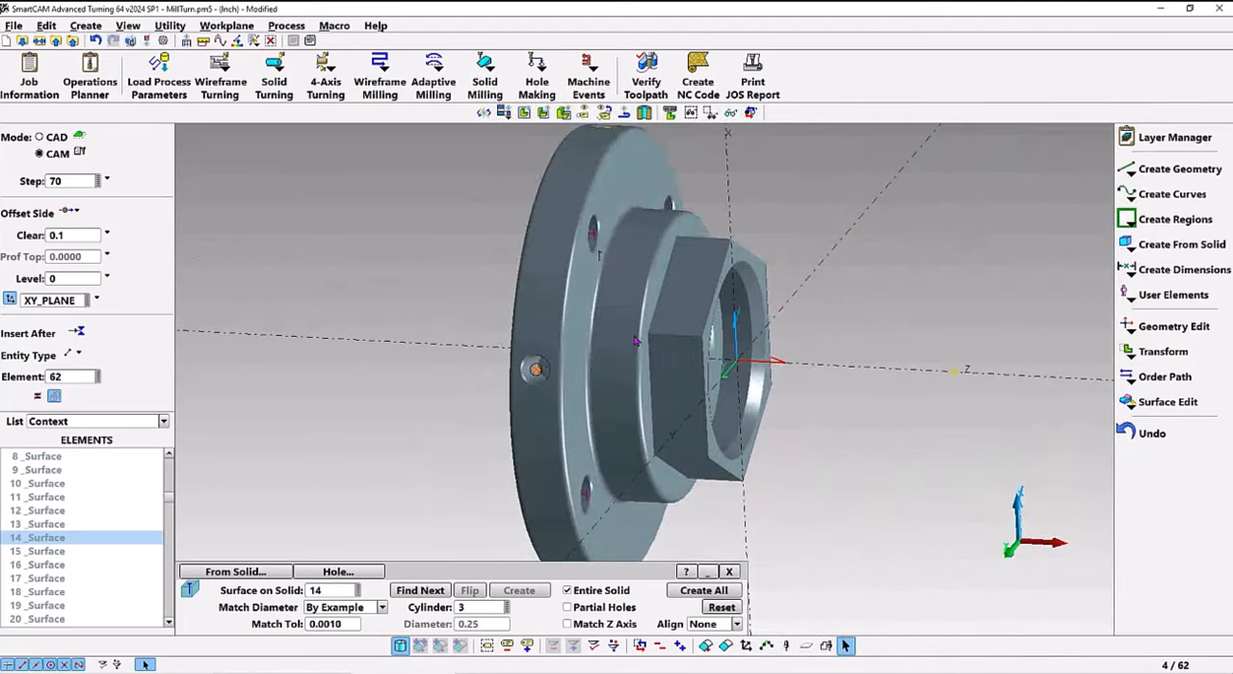
left_click(645, 81)
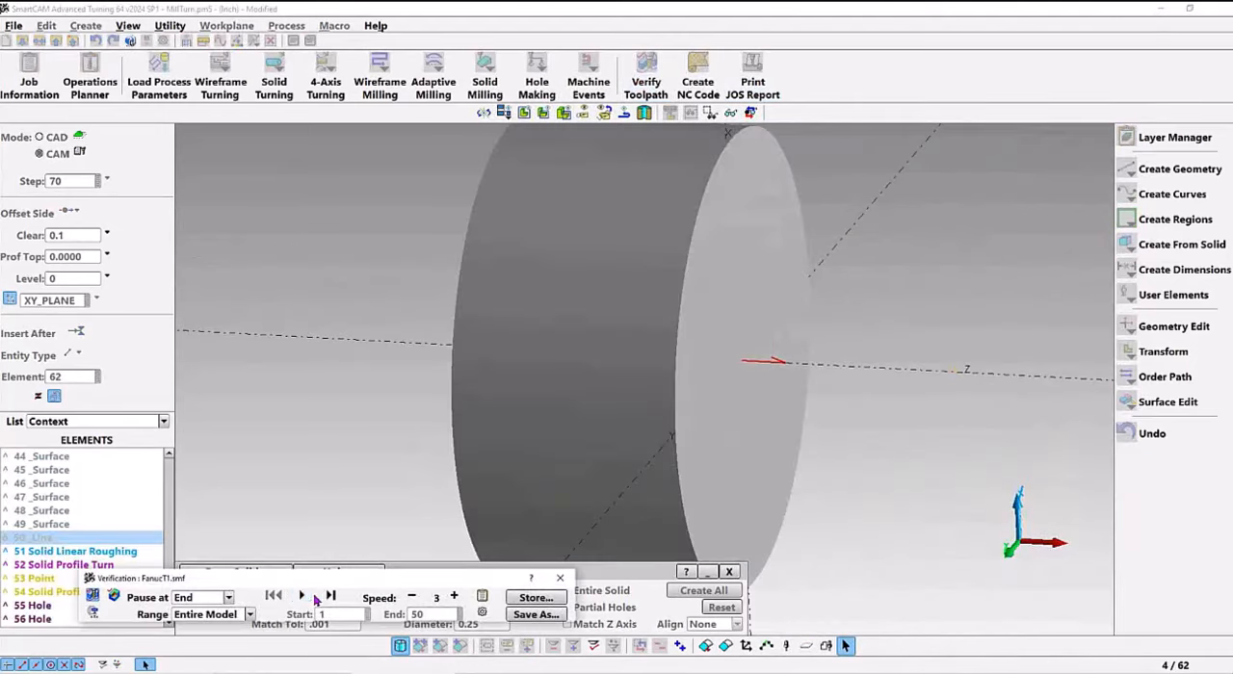
left_click(301, 597)
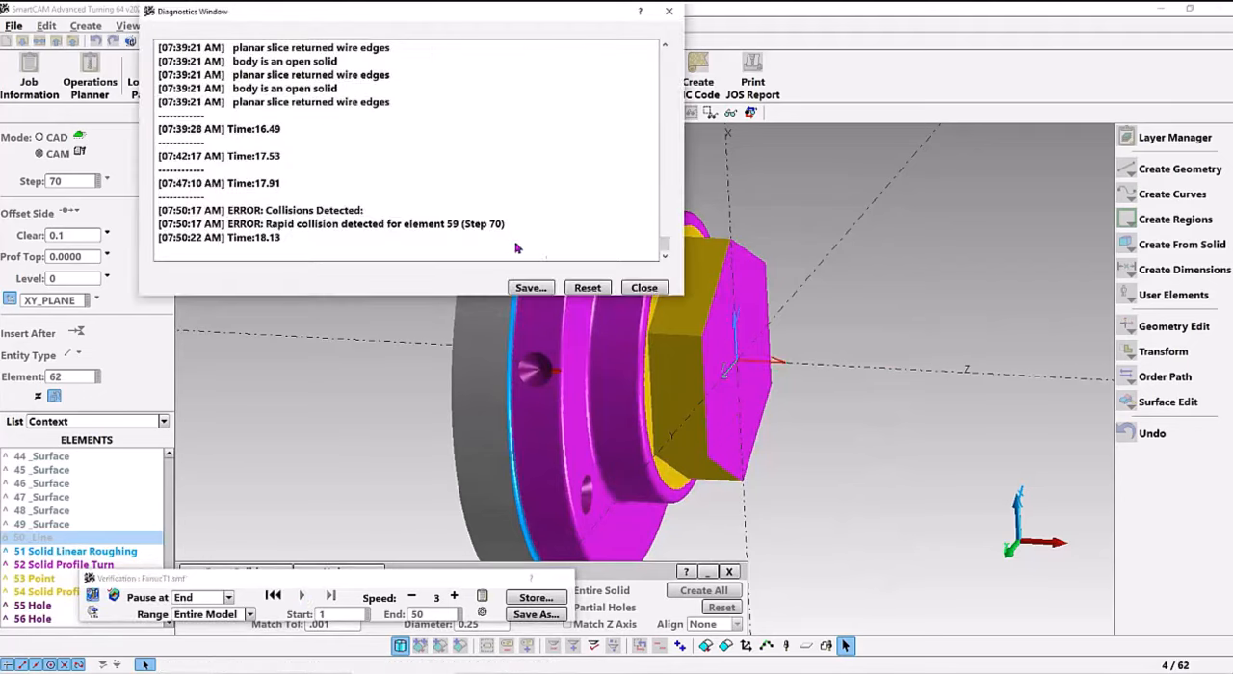
left_click(643, 287)
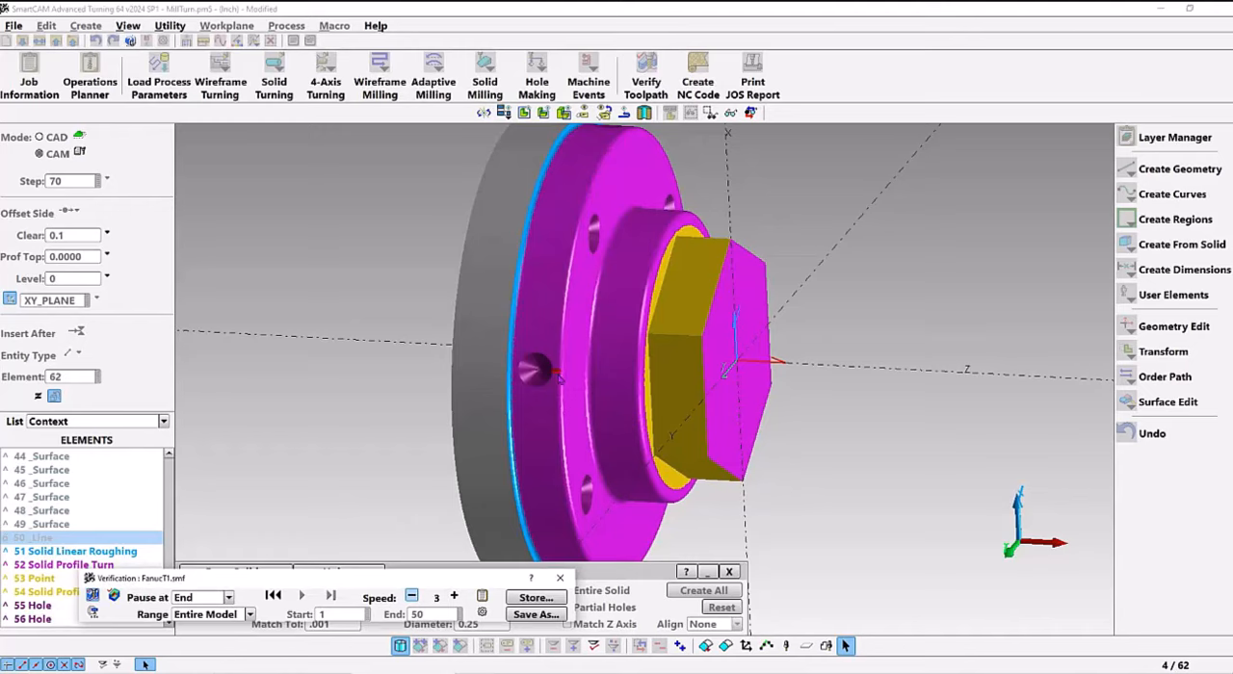
left_click(559, 578)
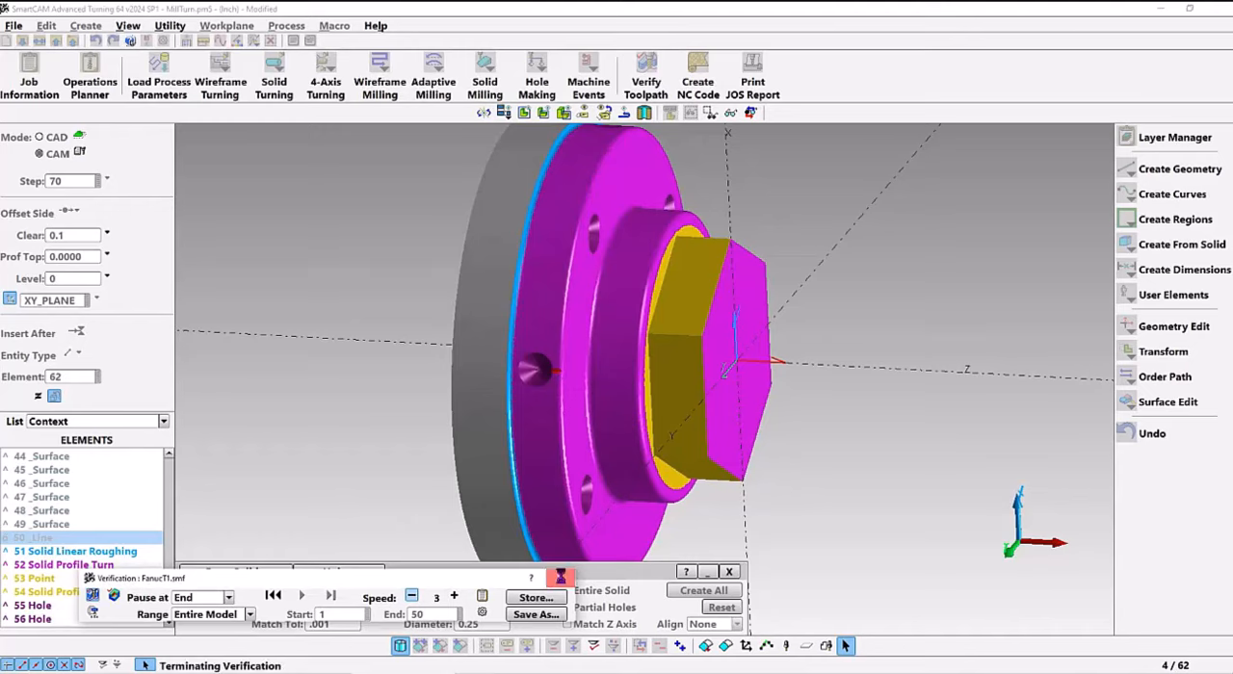
Compare the element data of the flange's outer cylindrical surface with that of radial hole element 61
right_click(543, 292)
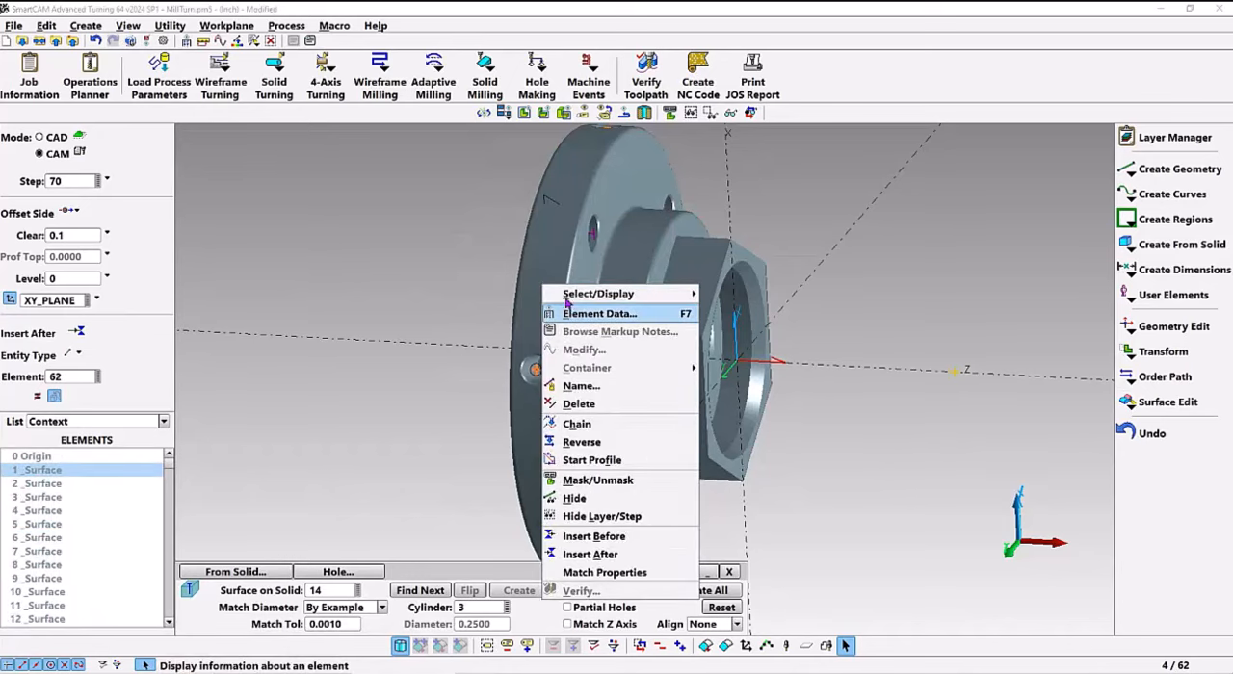
left_click(583, 306)
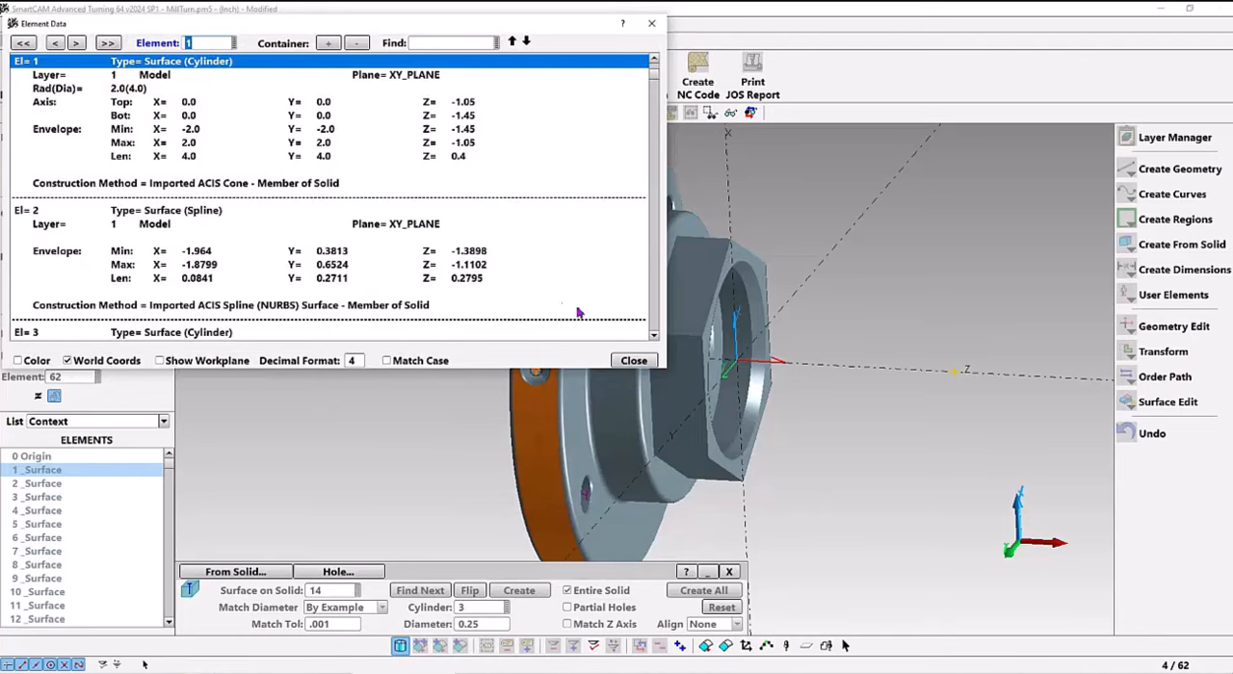
left_click(633, 362)
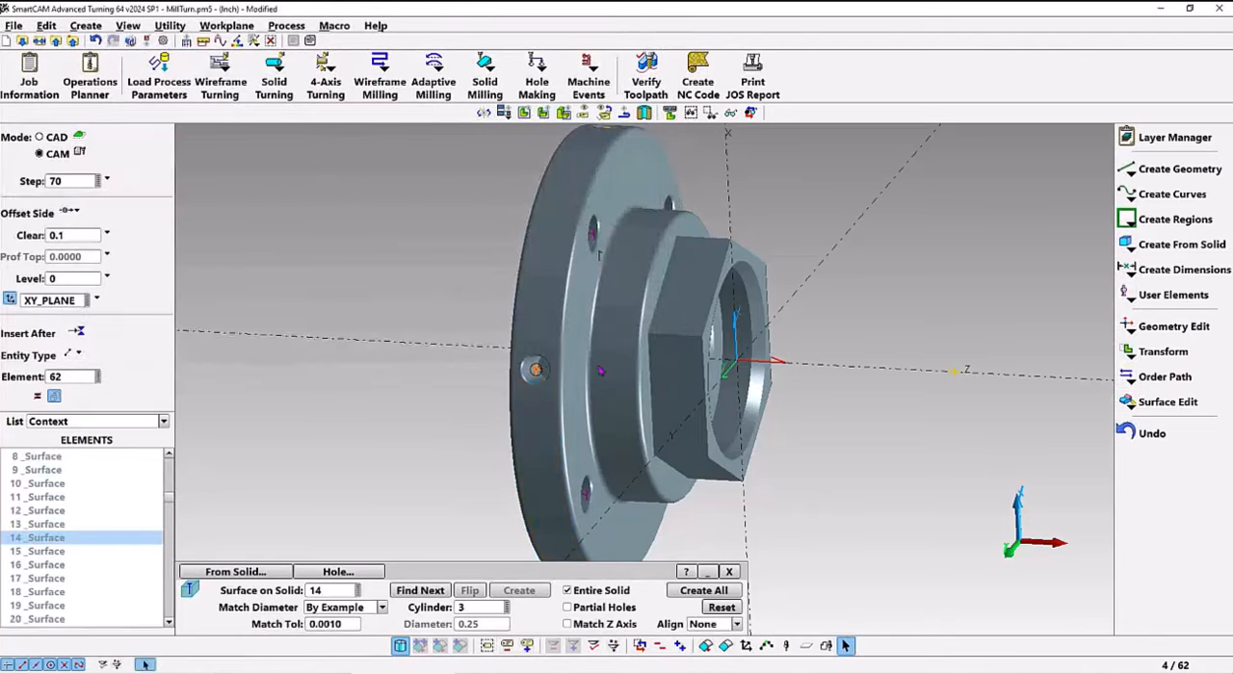
scroll(170, 617, "down", 15)
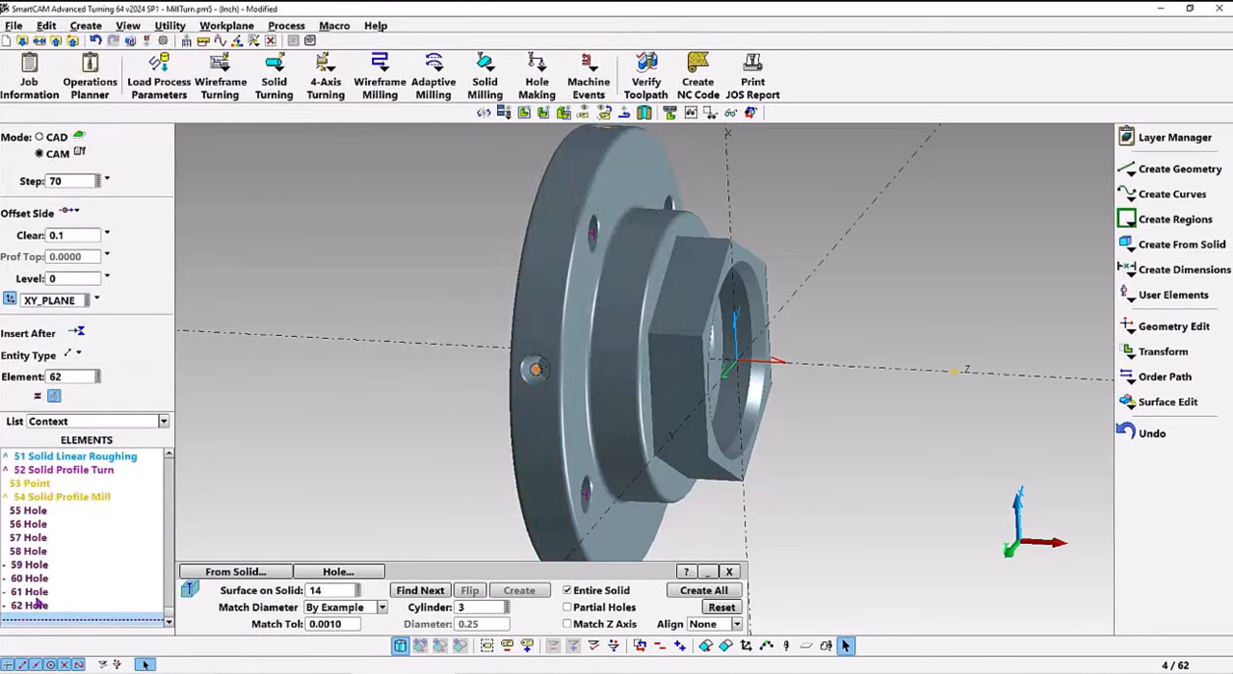
left_click(39, 592)
right_click(39, 592)
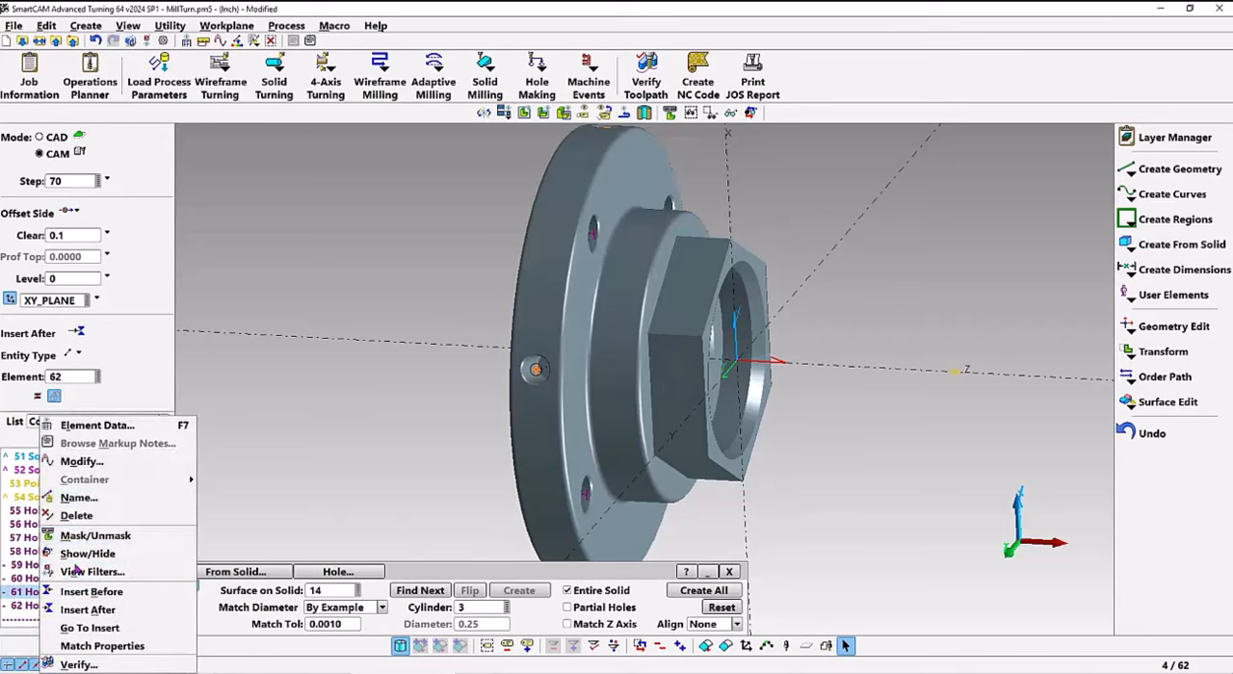
left_click(113, 424)
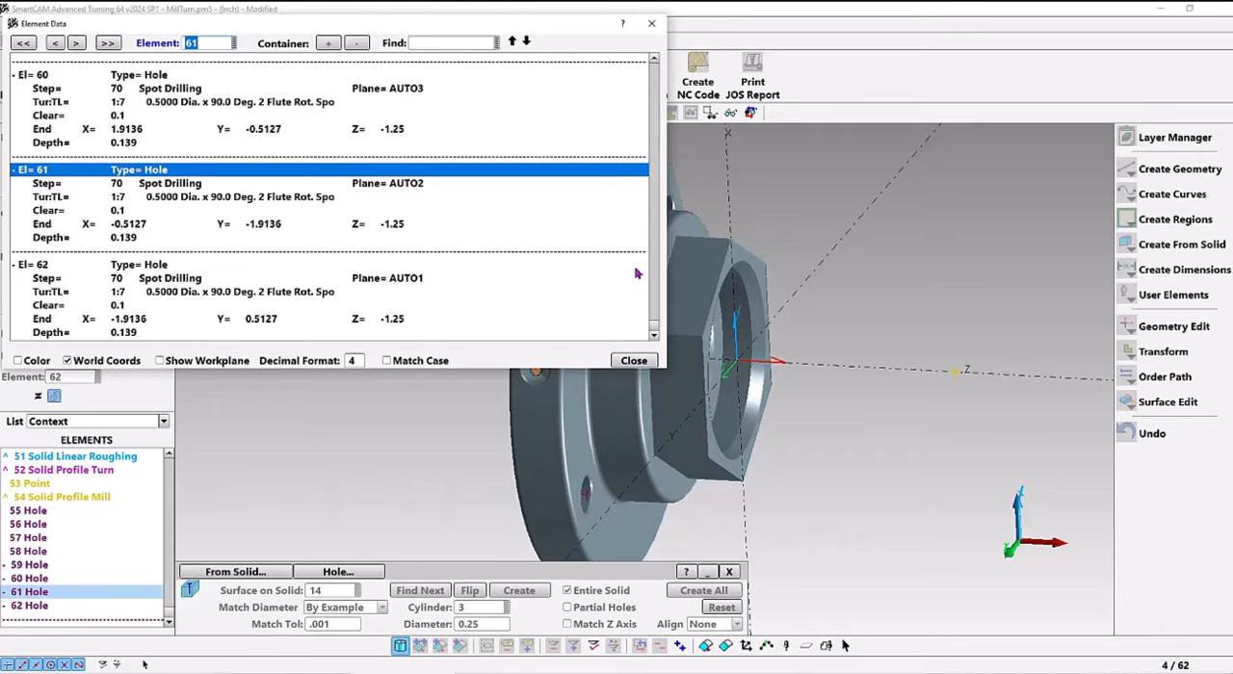
Change the level of the grouped radial spot-drilled holes to 2 and verify the toolpath for the entire model
left_click(633, 360)
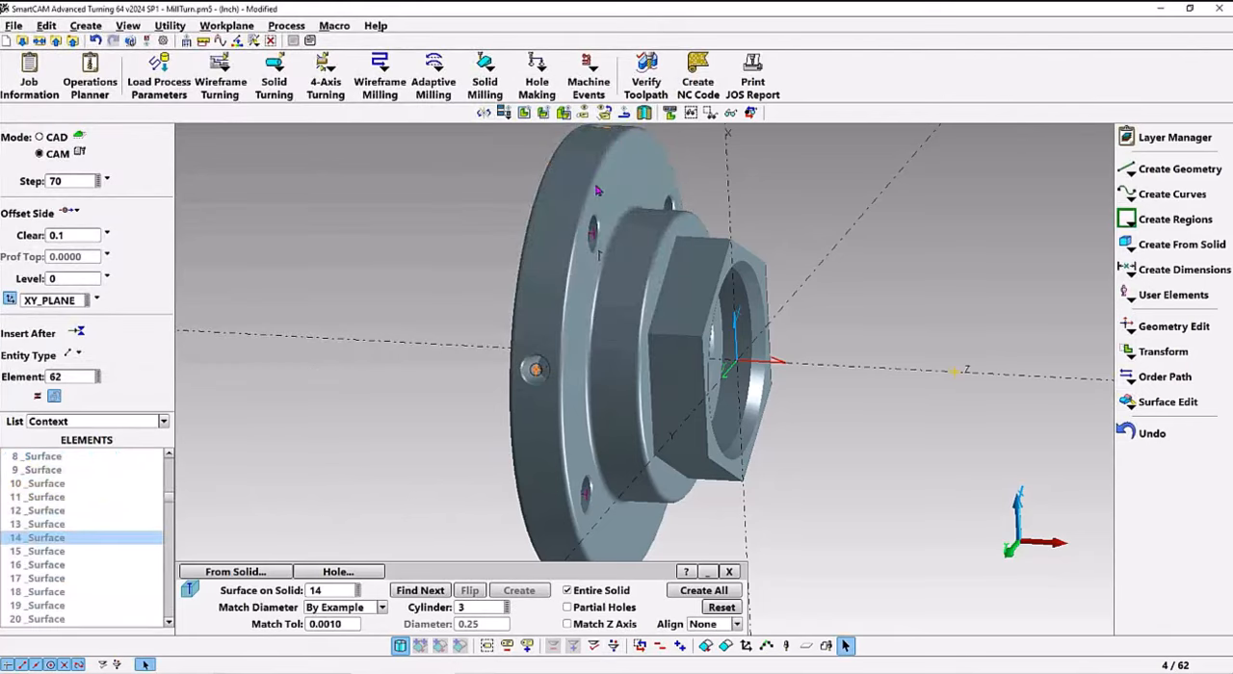
left_click(253, 42)
left_click(281, 78)
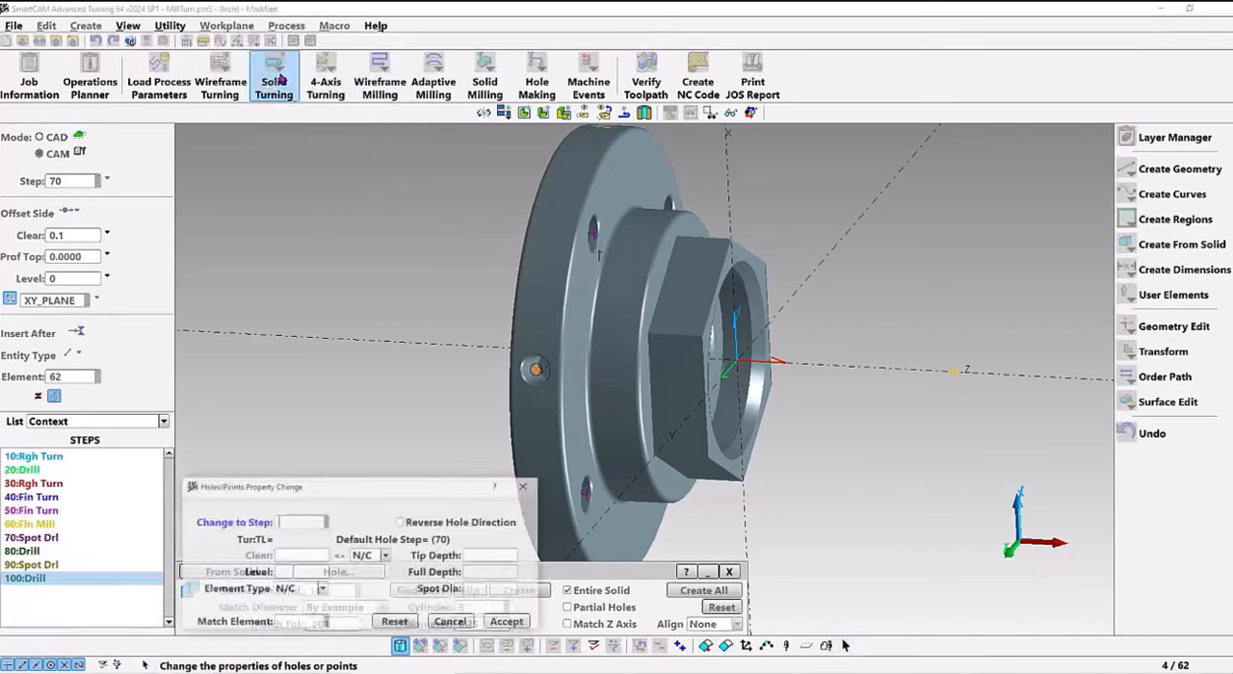
left_click(288, 575)
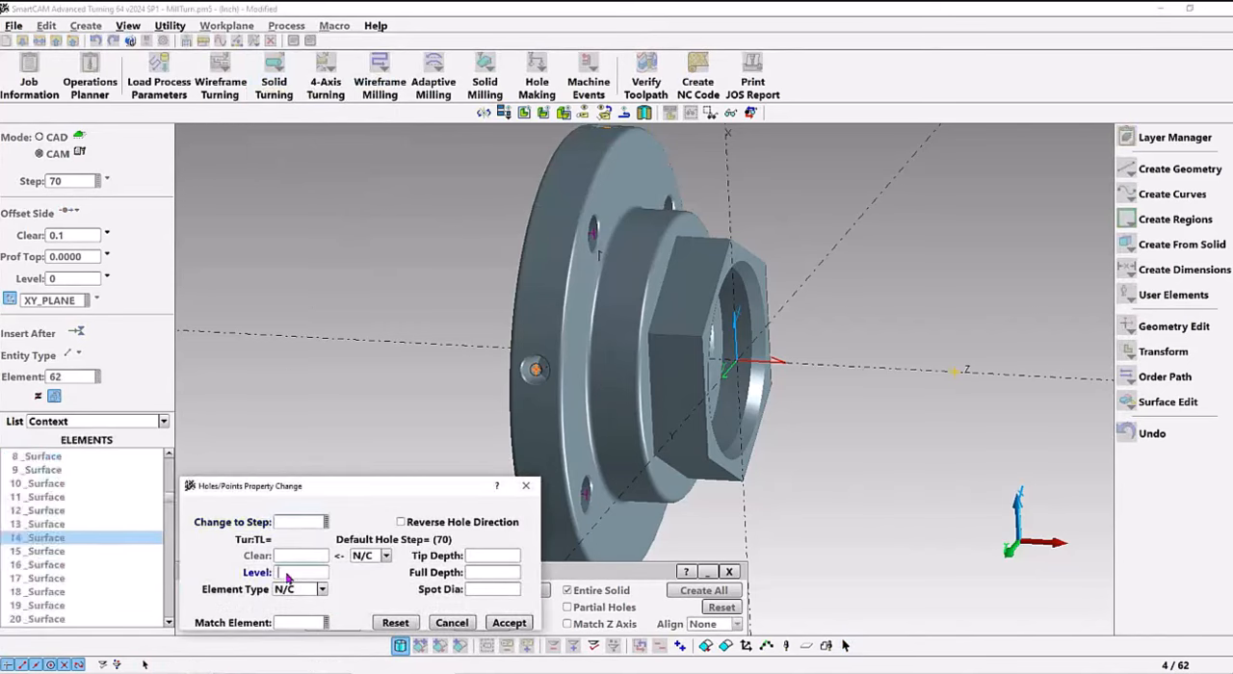
type("2")
left_click(509, 624)
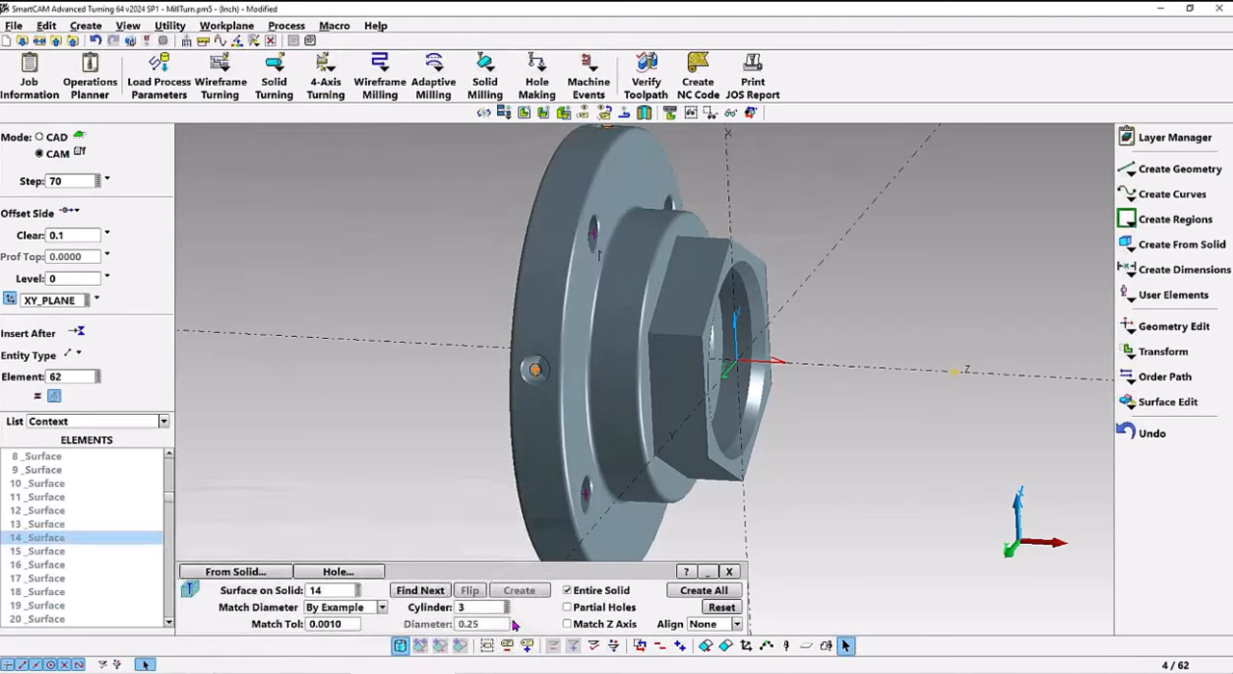
left_click(646, 76)
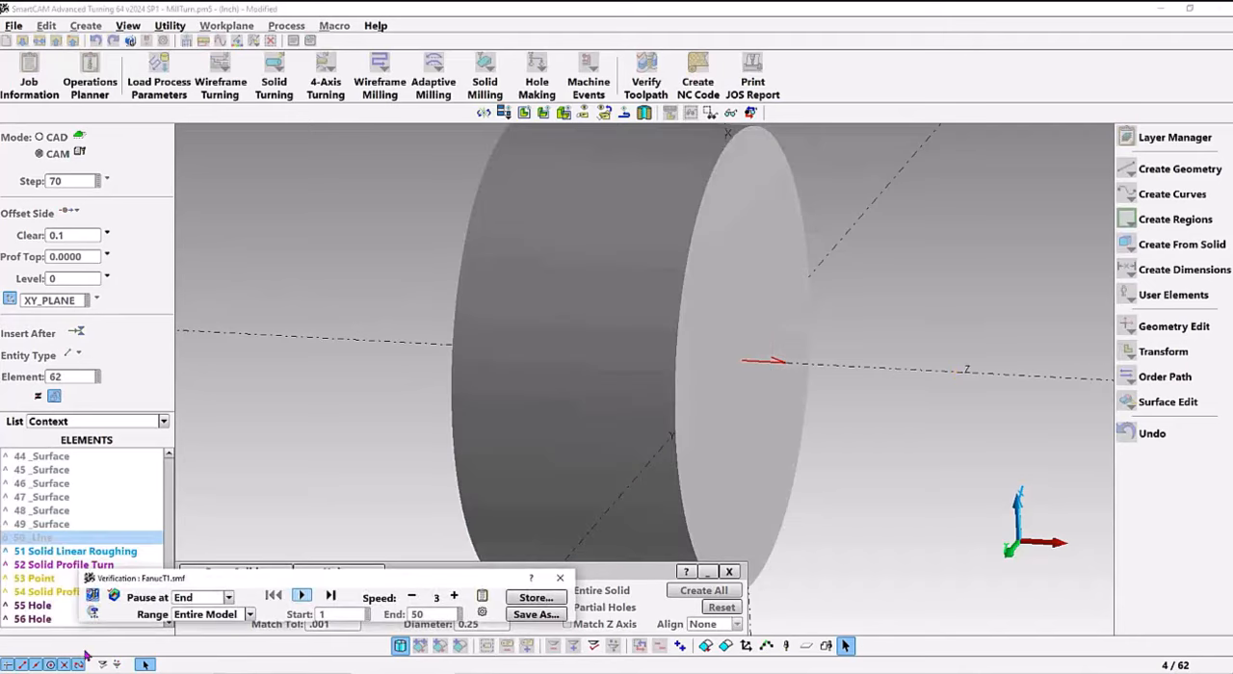
left_click(302, 597)
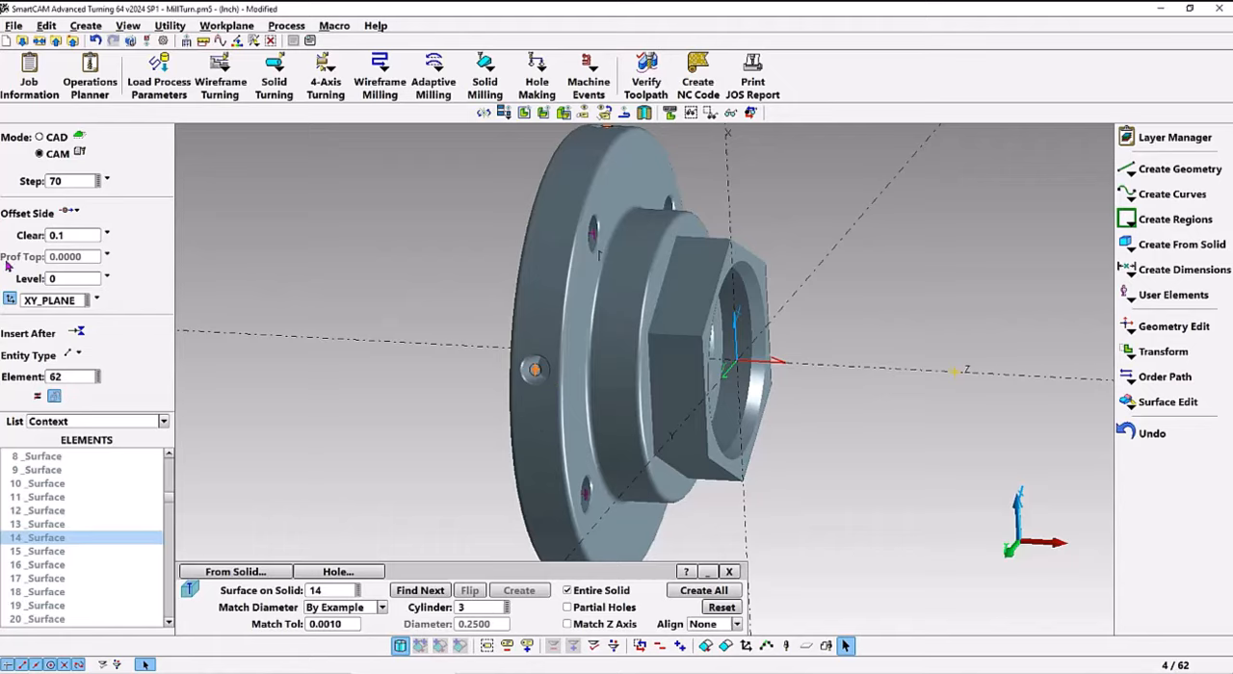
Create step 100 drilling holes on all radial holes of the entire solid that match cylinder 3, and inspect one up close
left_click(59, 183)
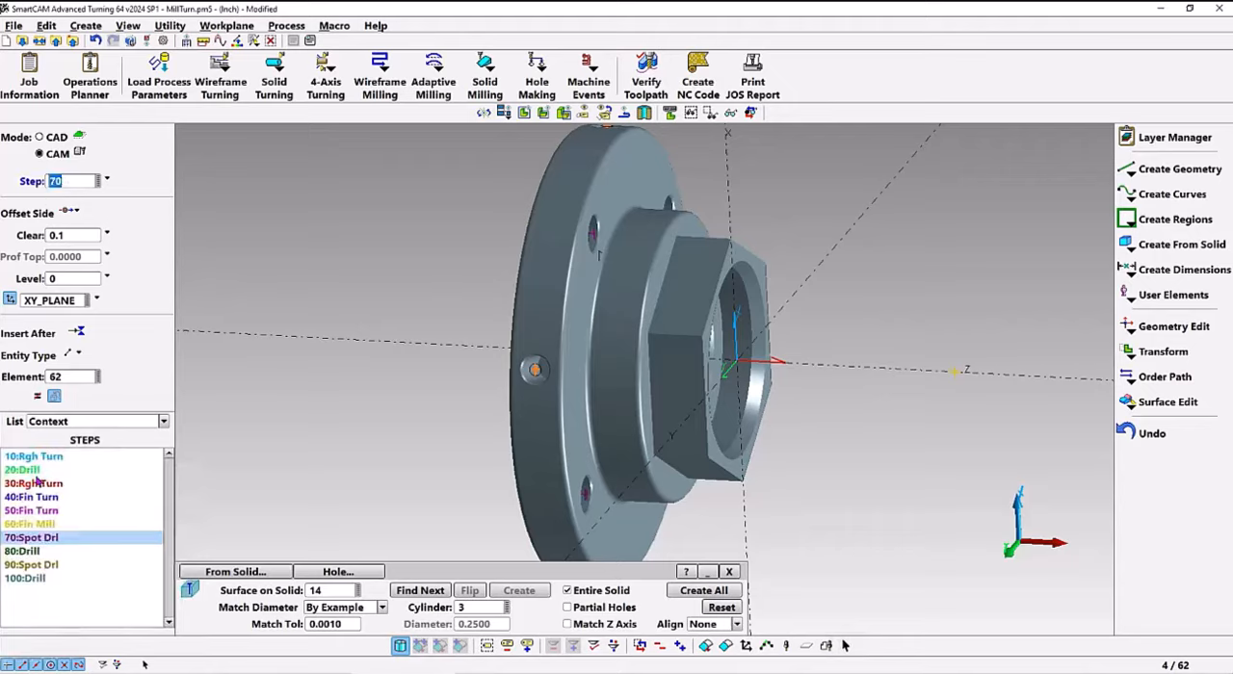
left_click(31, 579)
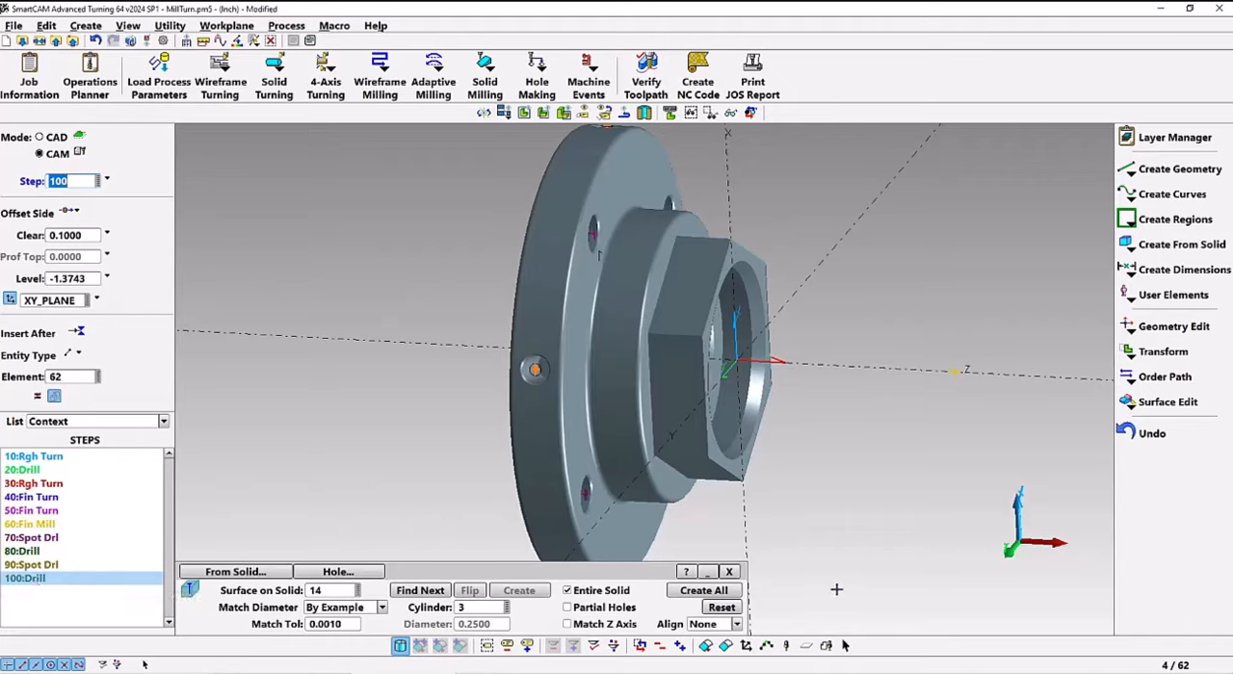
left_click(702, 590)
scroll(540, 416, "up", 5)
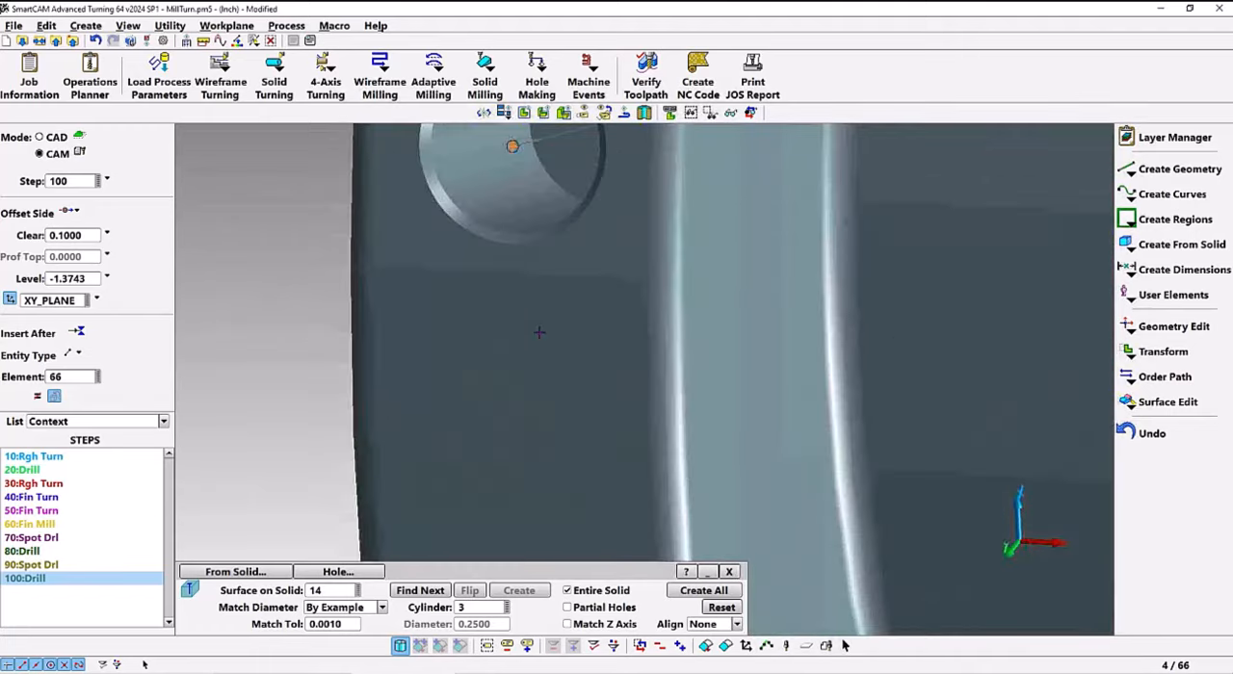
scroll(505, 426, "up", 5)
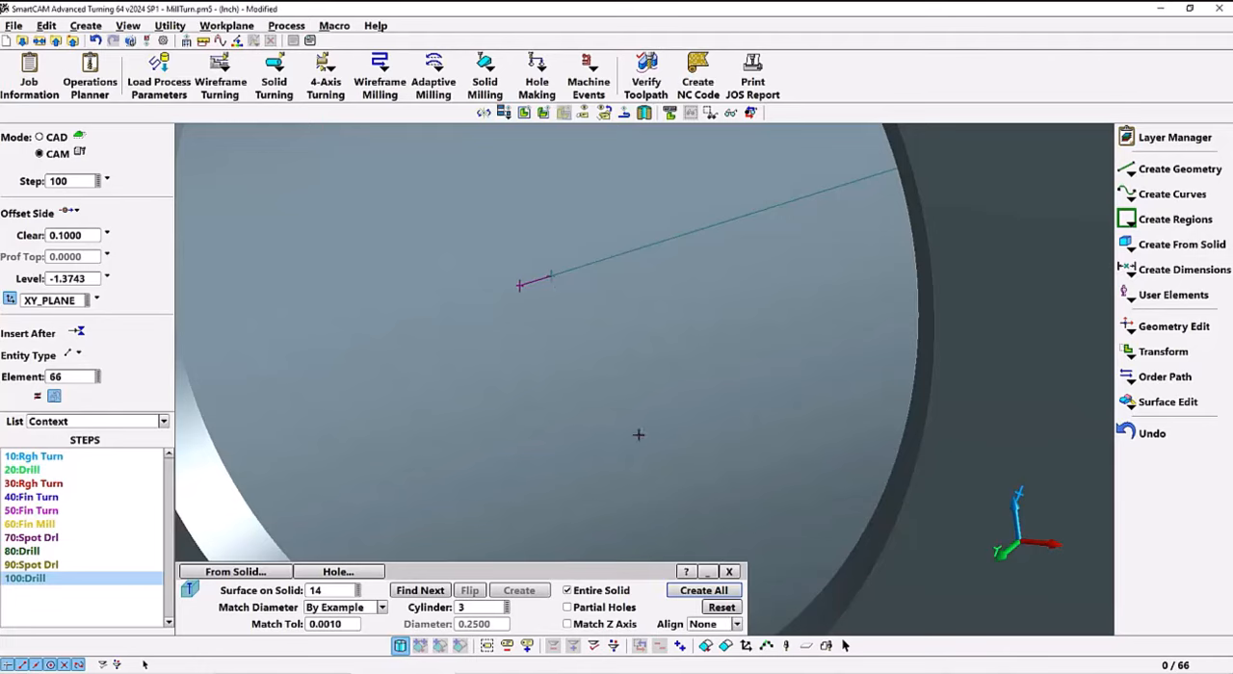
scroll(628, 426, "down", 10)
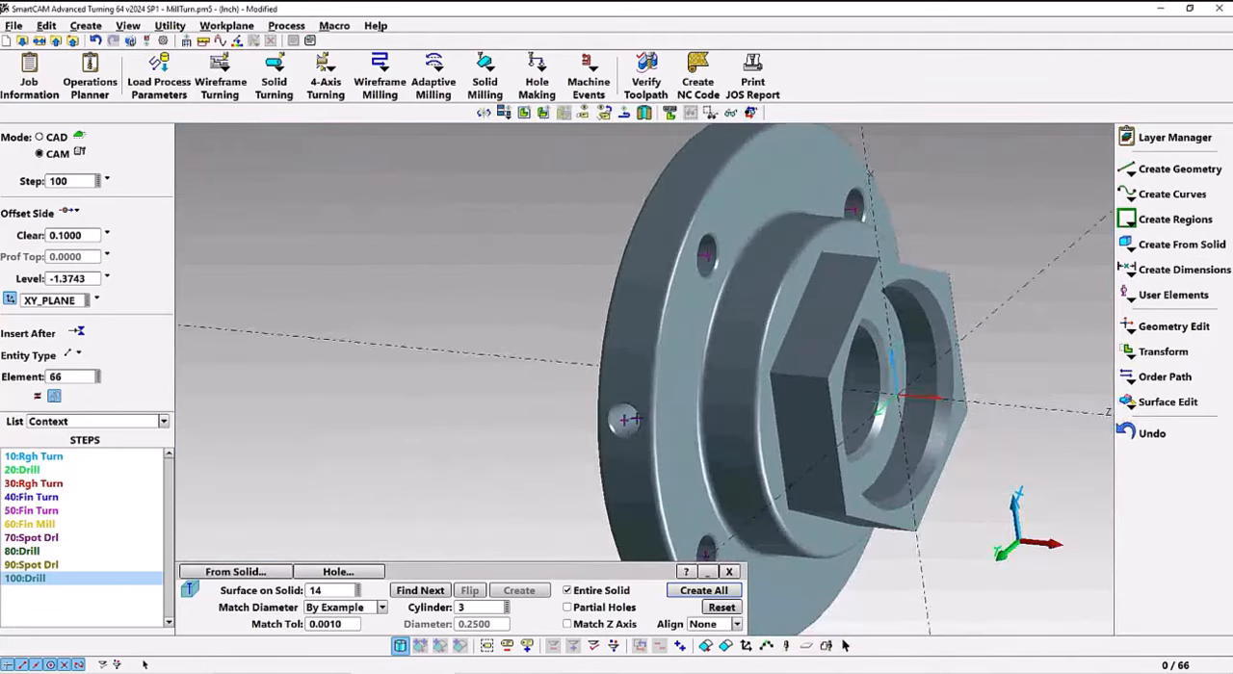
scroll(636, 385, "down", 3)
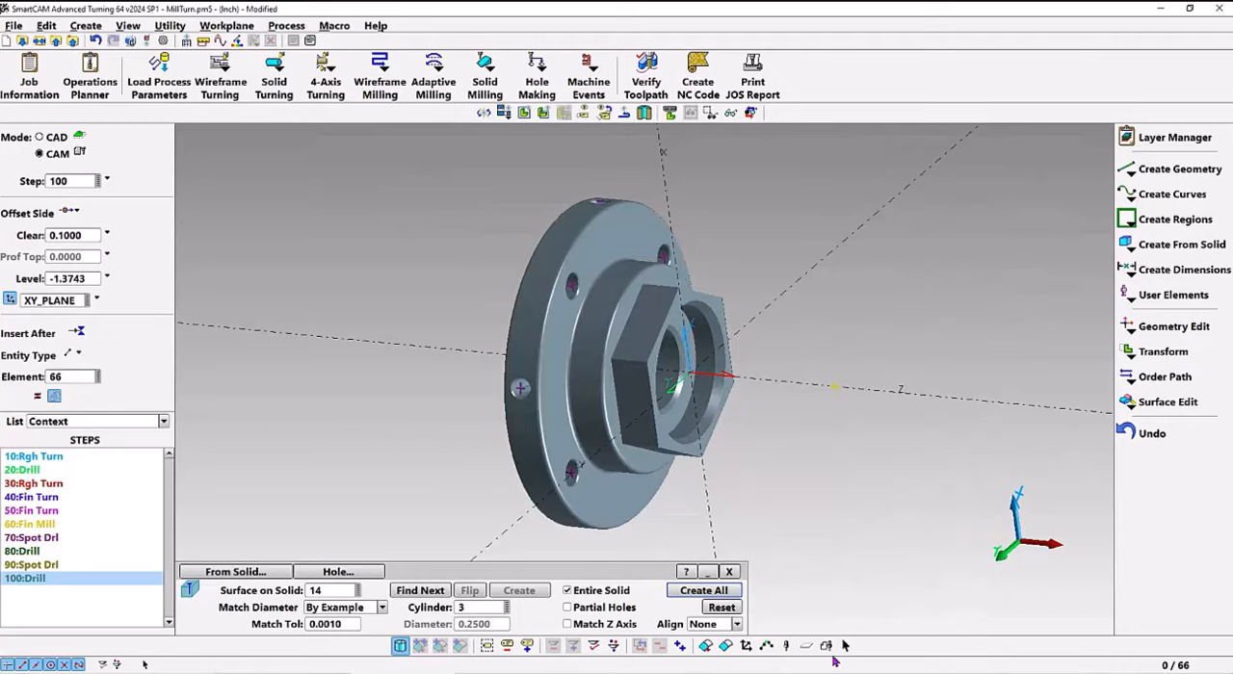
Group the step 100 drilled holes and change their level to 2
left_click(827, 648)
left_click(33, 581)
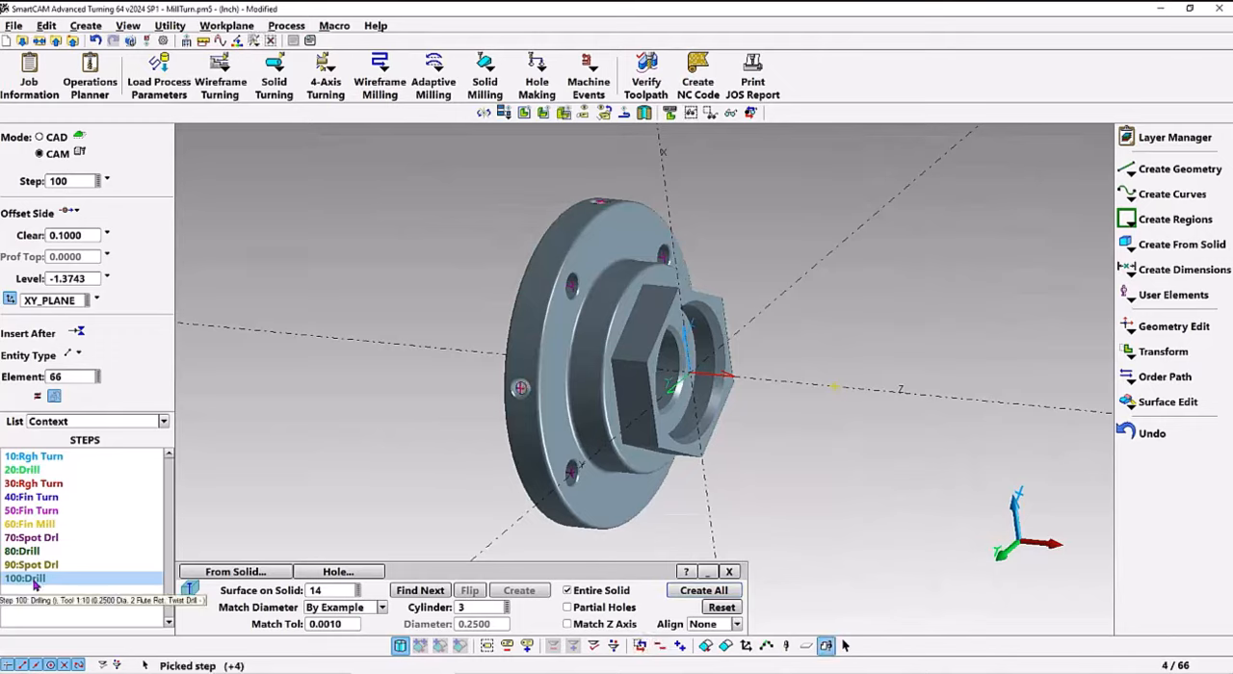
left_click(254, 41)
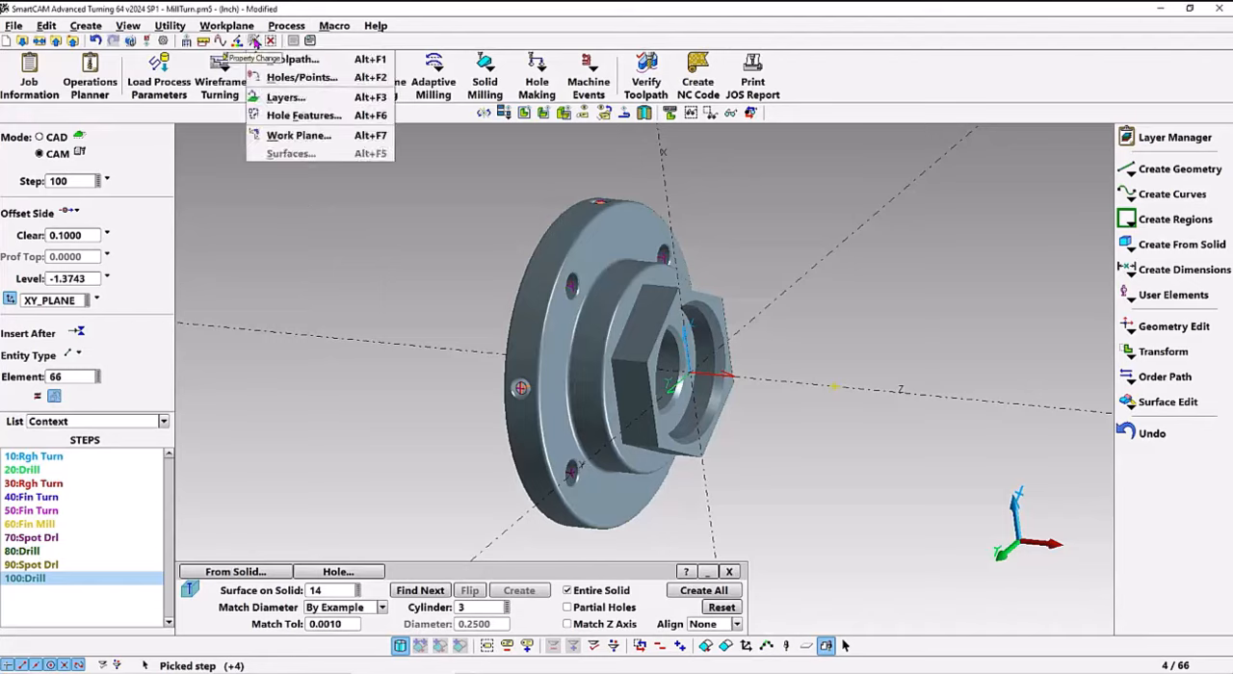
left_click(294, 77)
left_click(295, 574)
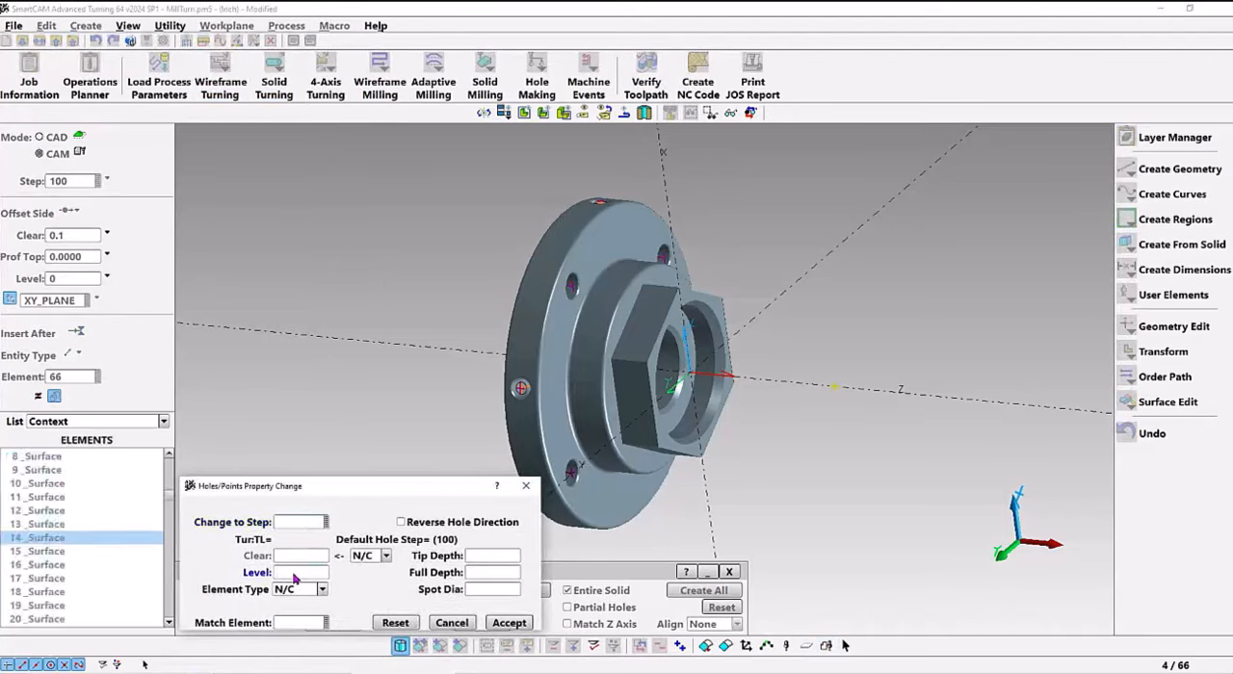
key("Tab")
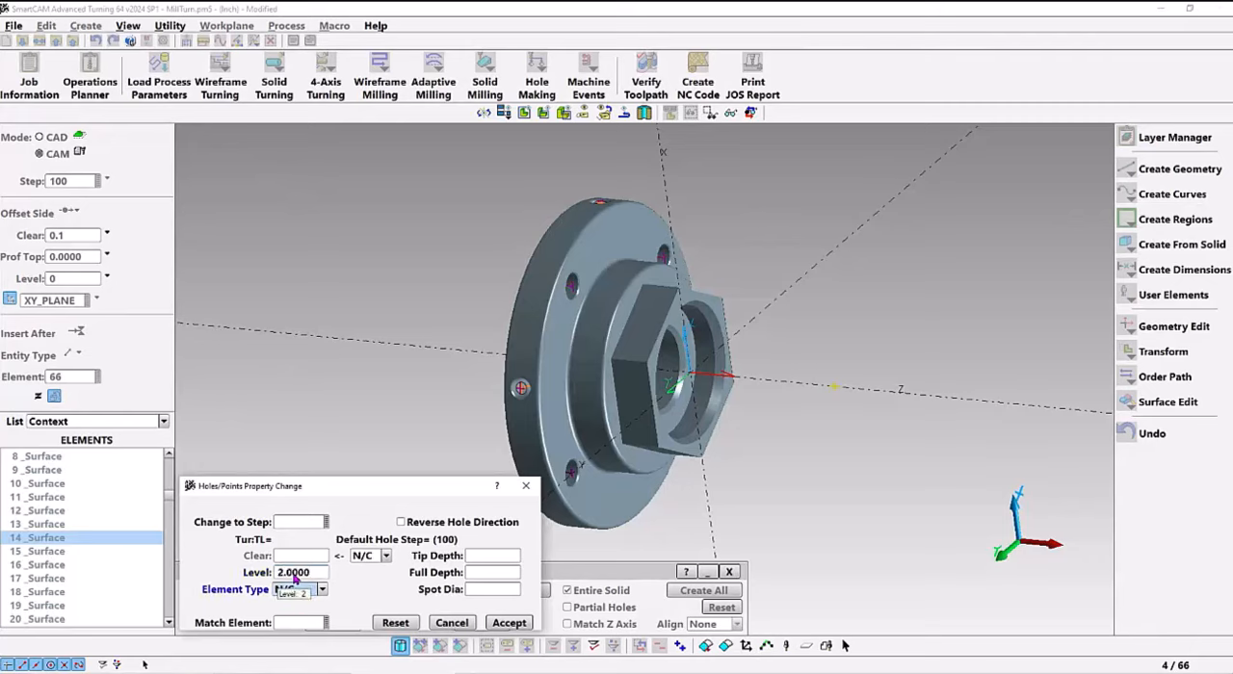
left_click(506, 623)
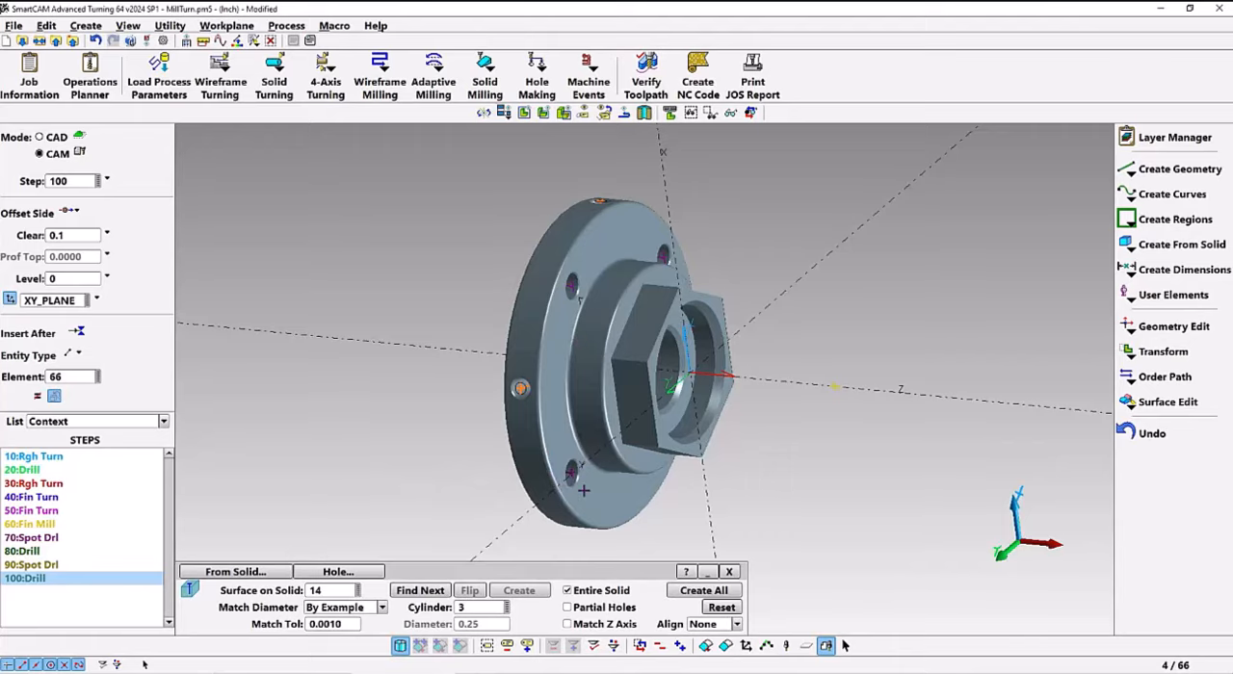
Check the element data of a flange face hole's cylindrical surface for its diameter
scroll(583, 491, "up", 5)
right_click(526, 445)
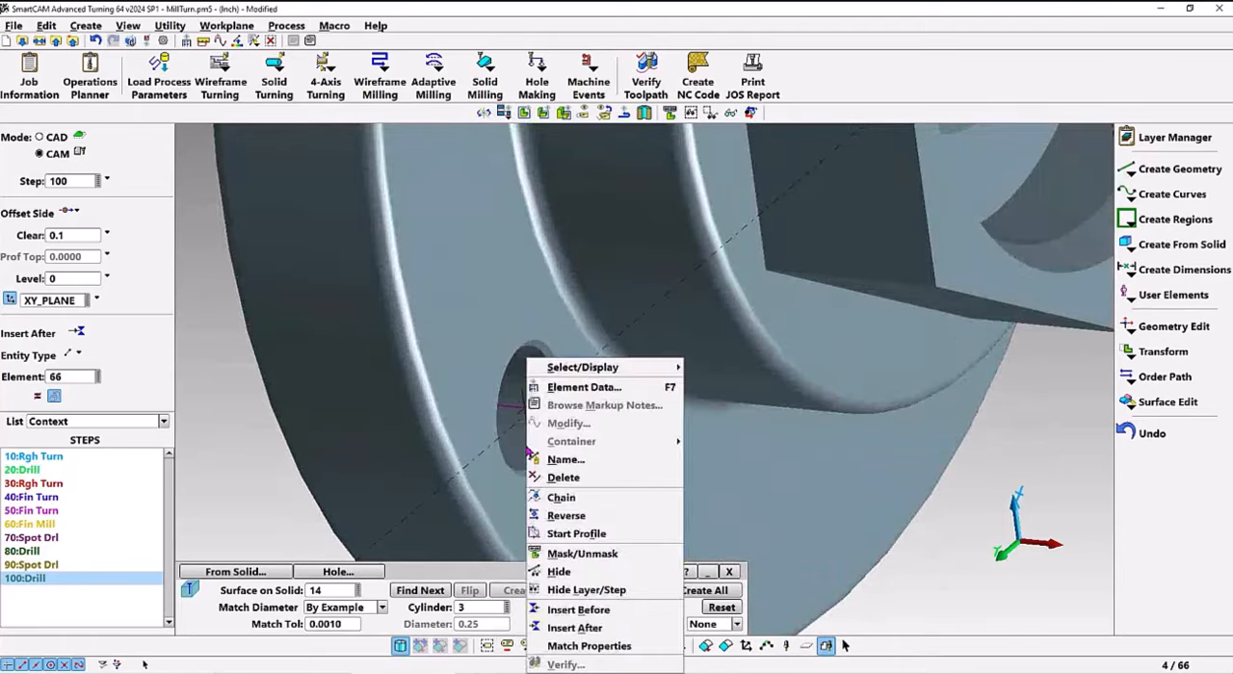
left_click(620, 387)
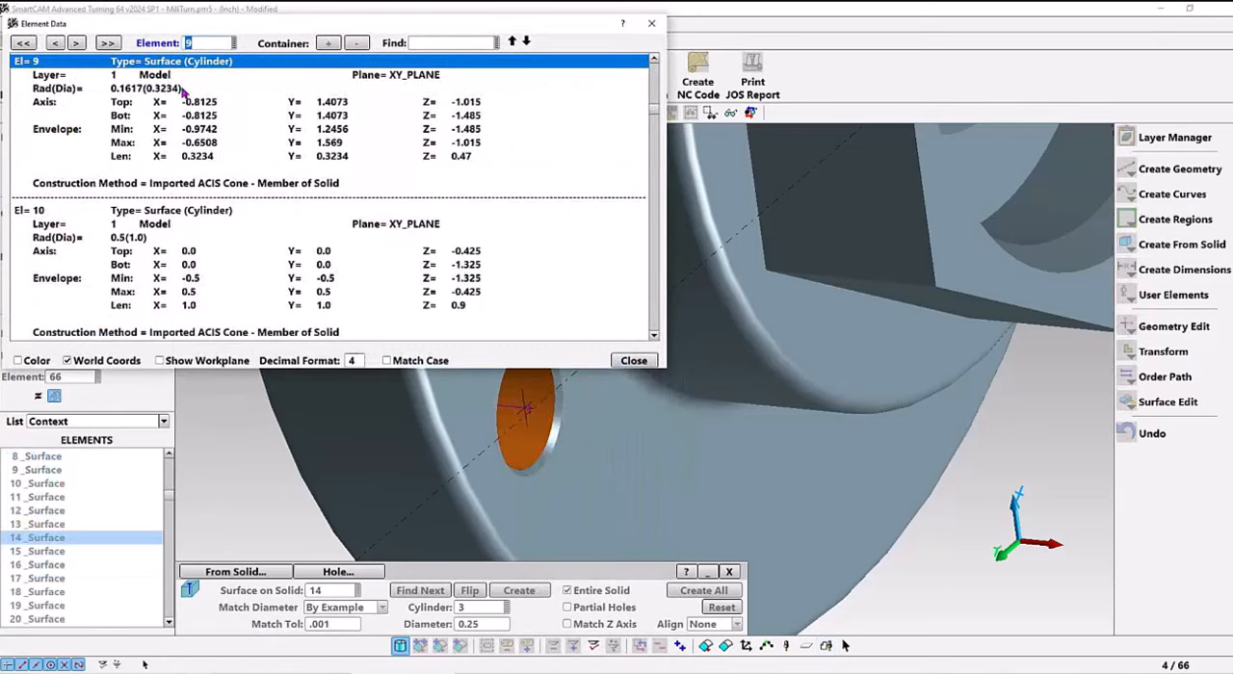
left_click(634, 360)
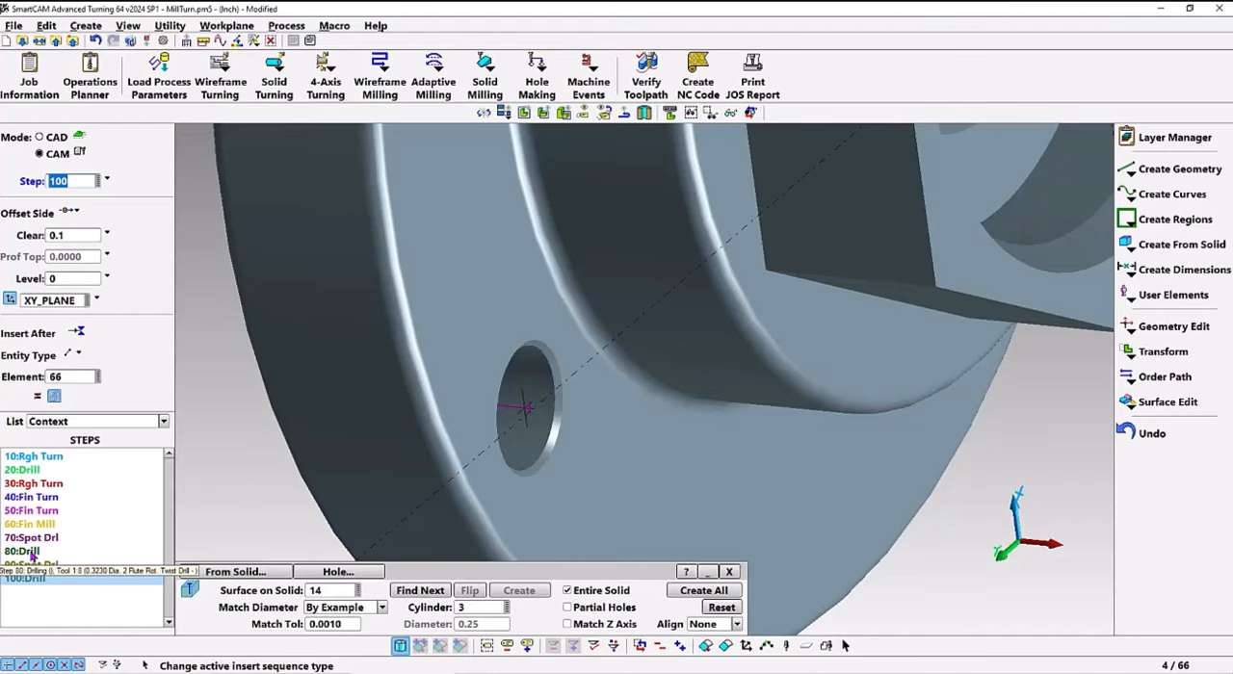
Create step 80 drilling holes on all face holes matching cylinder 9, with Z-axis matching enabled
left_click(29, 552)
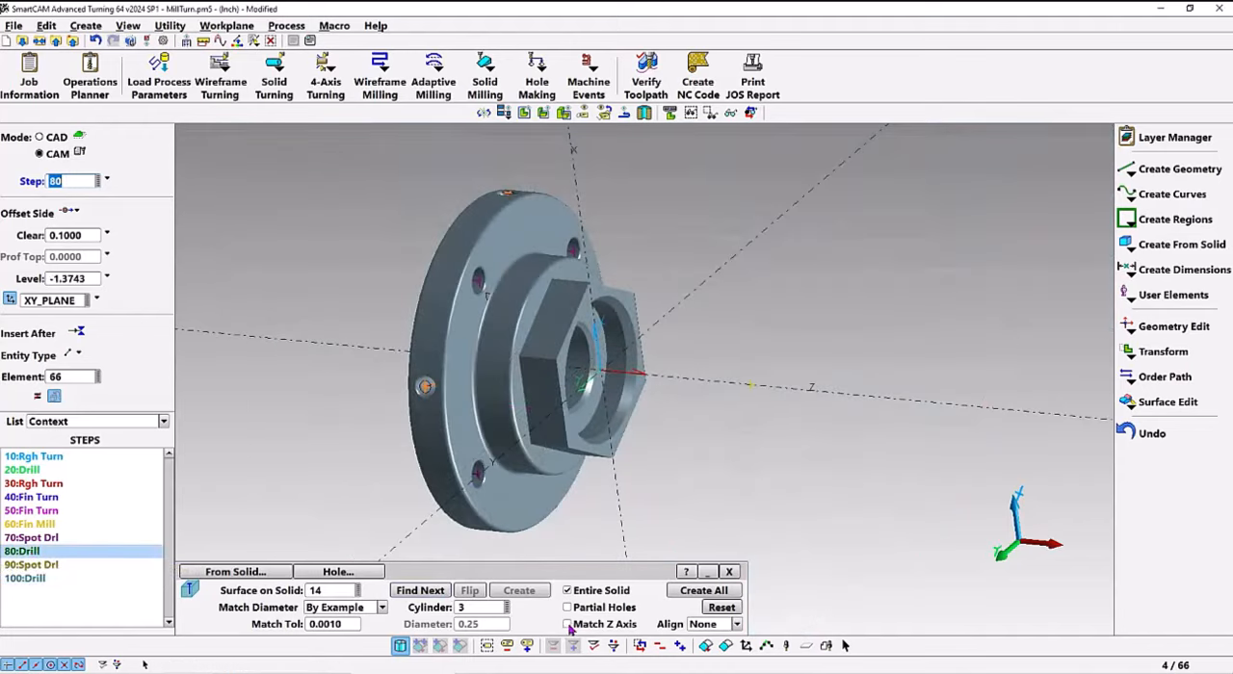
left_click(568, 624)
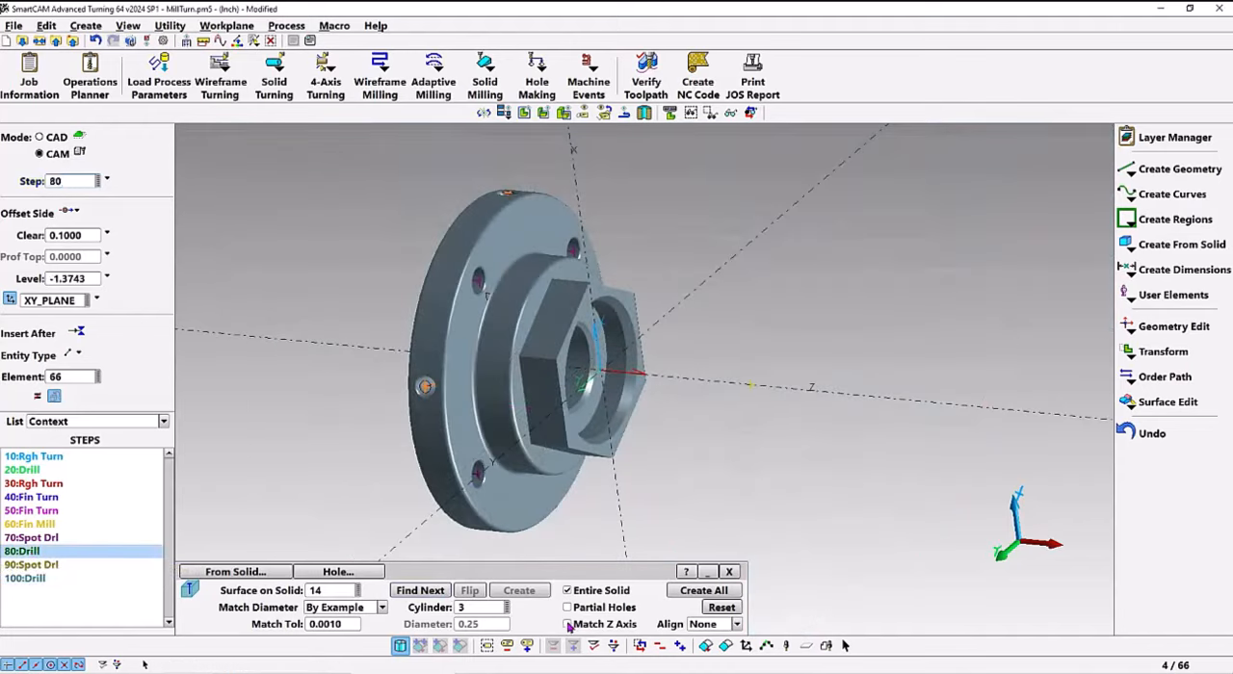
left_click(481, 609)
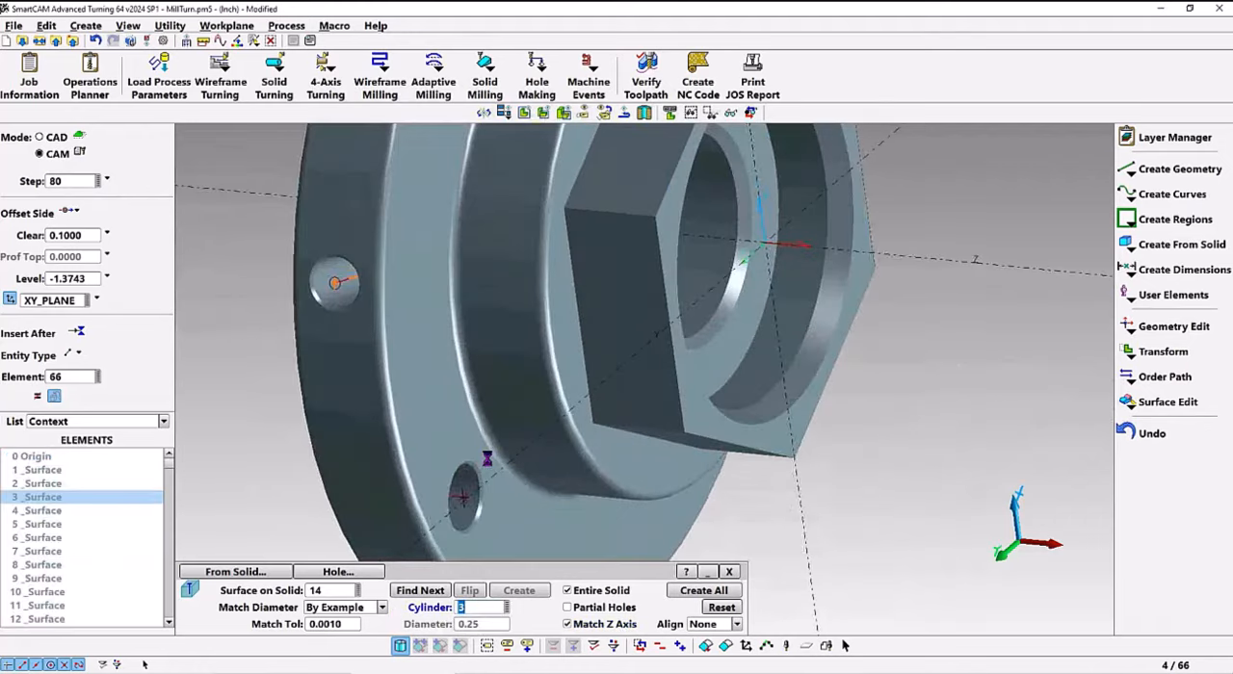
type("9")
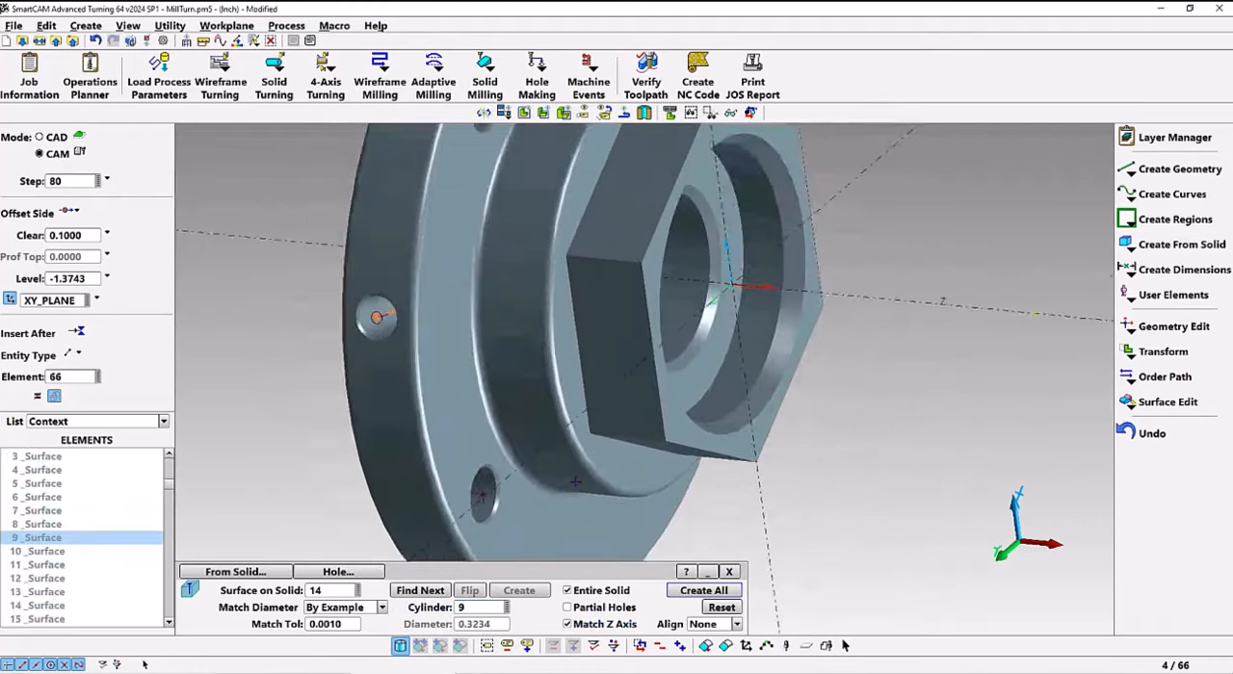
left_click(704, 591)
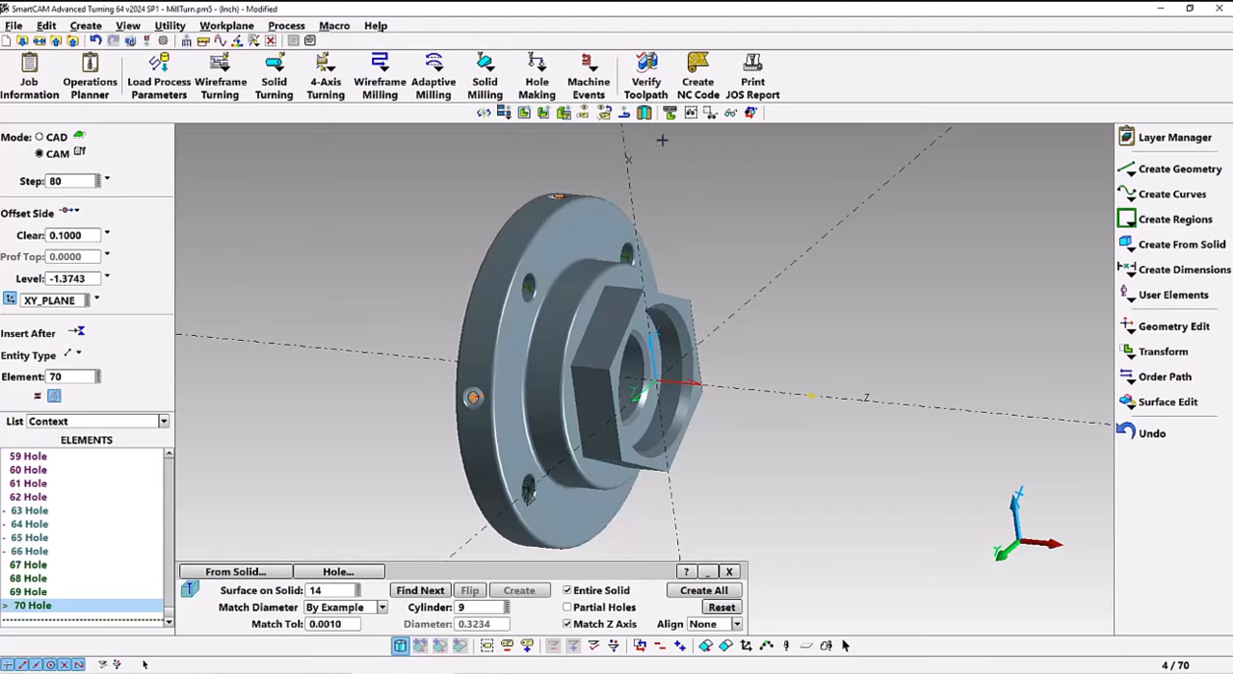
Run the toolpath verification of the entire model through the face-hole drilling and close it
left_click(651, 77)
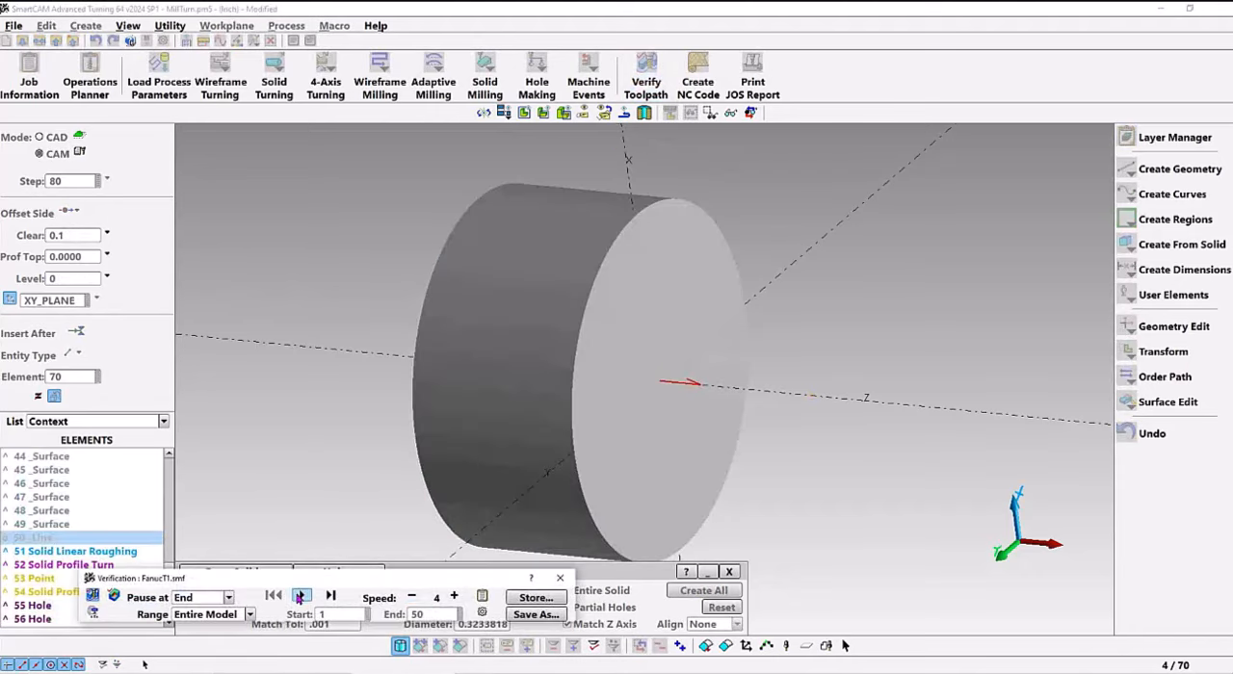
left_click(300, 597)
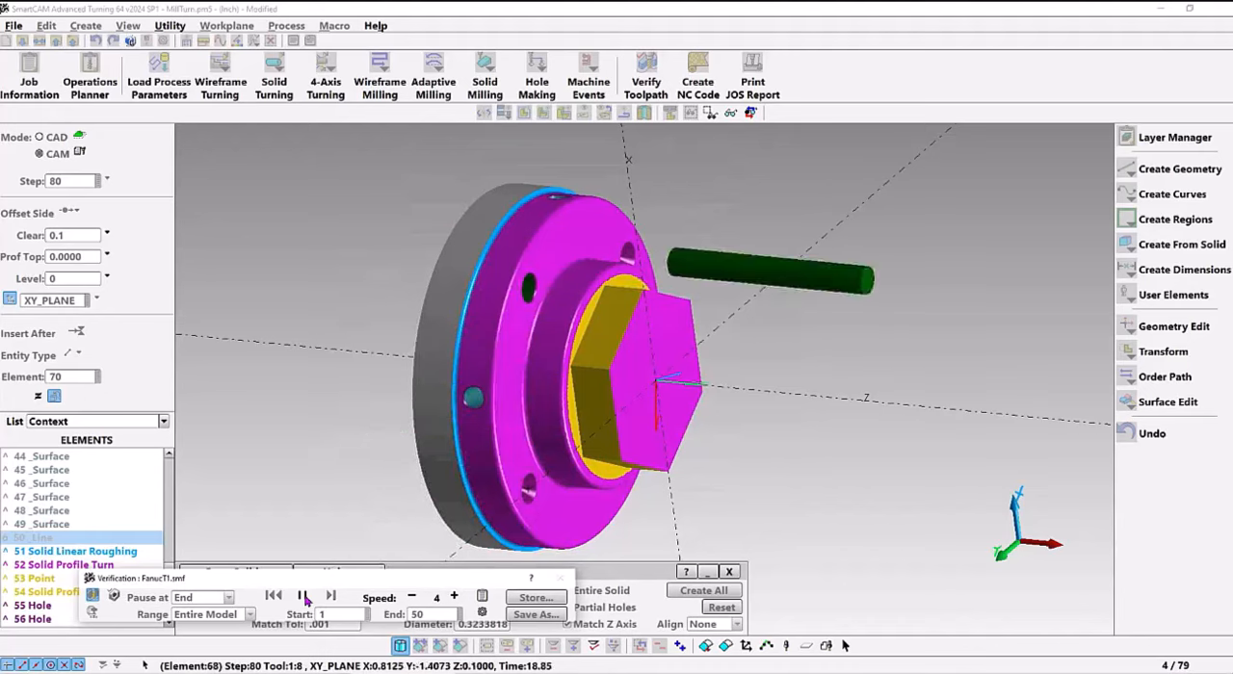
left_click(562, 578)
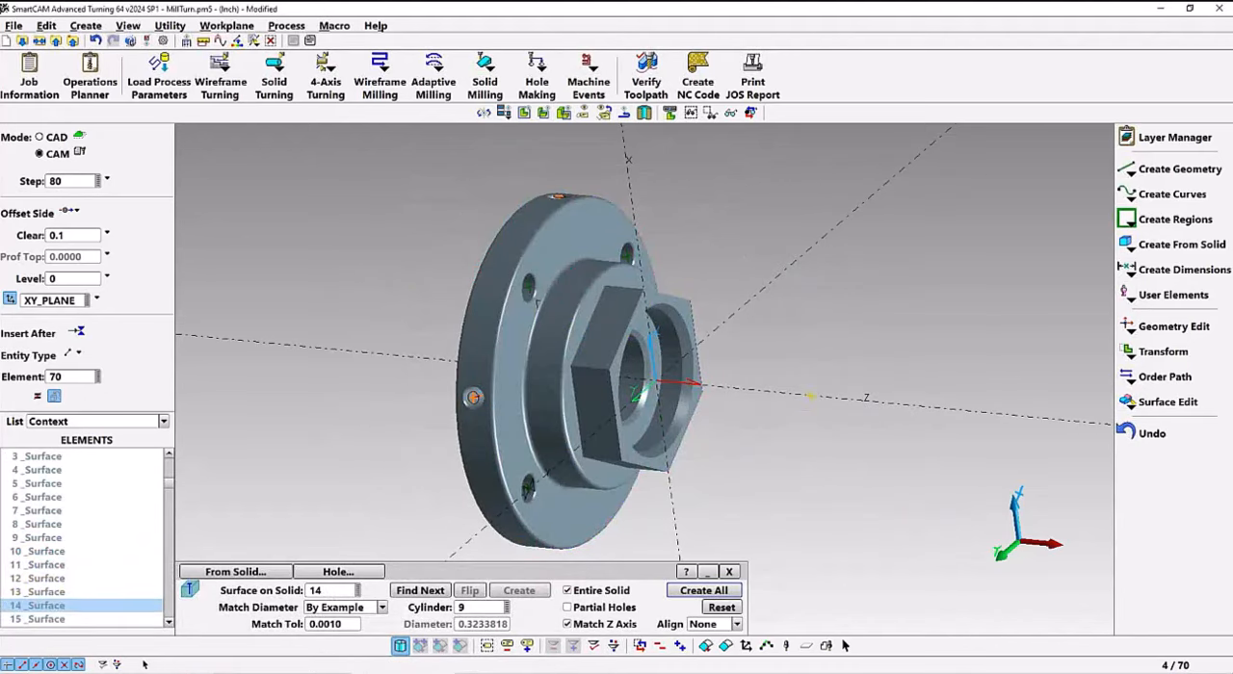